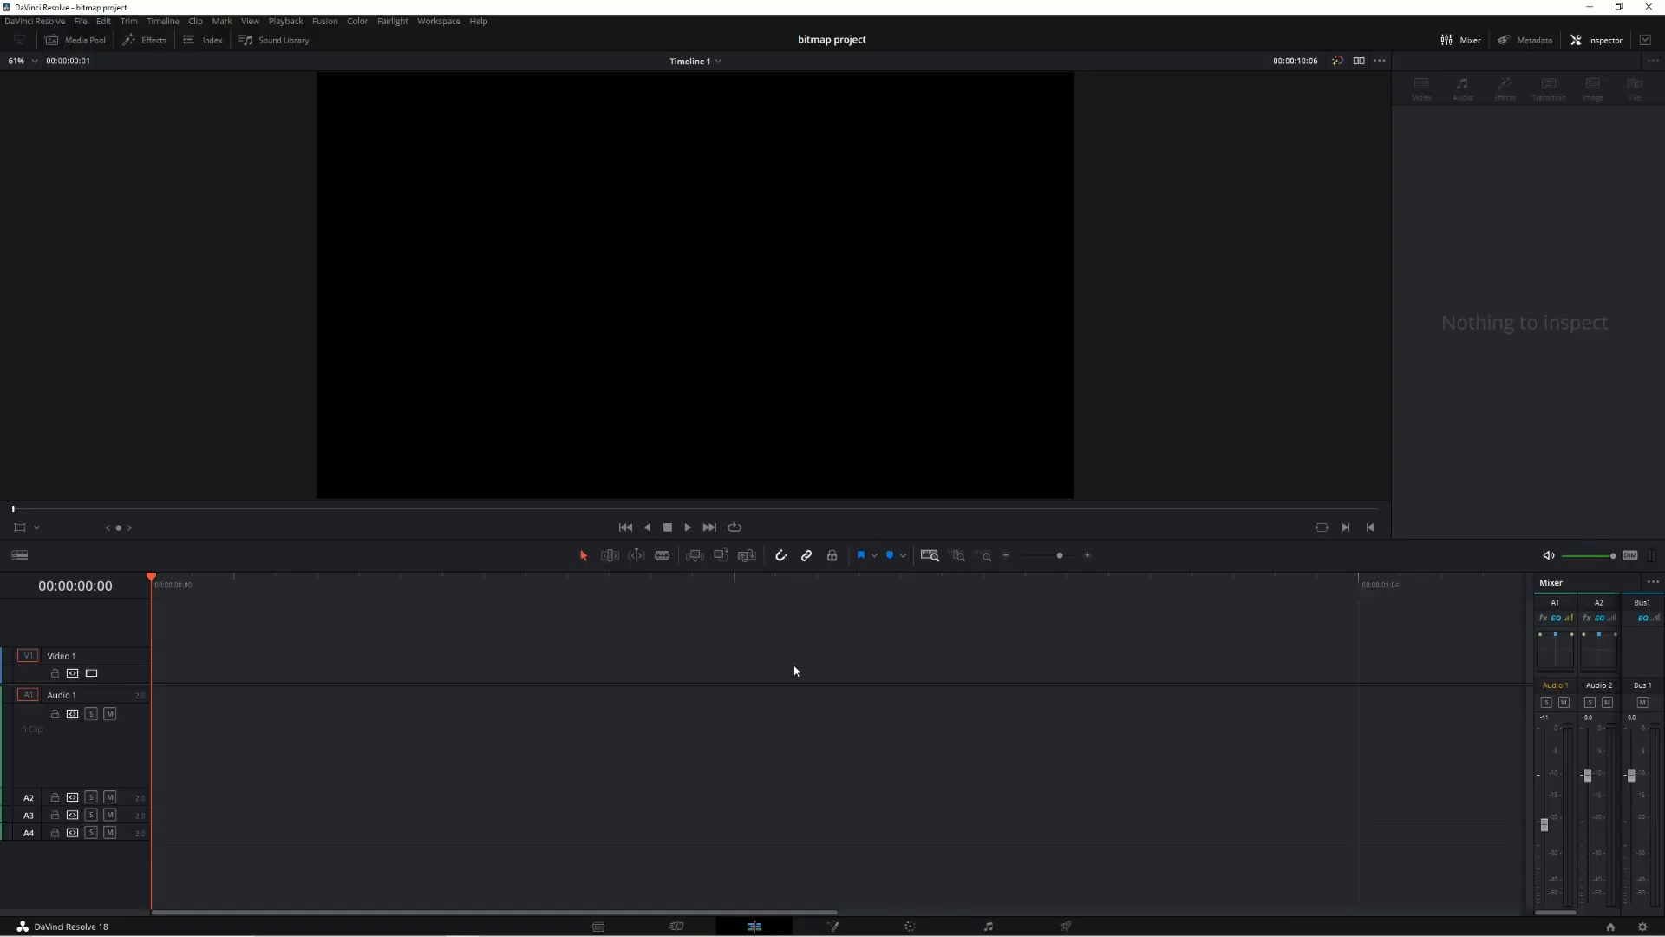
Show the project's media pool.
{"action": "left_click", "coordinate": [84, 39]}
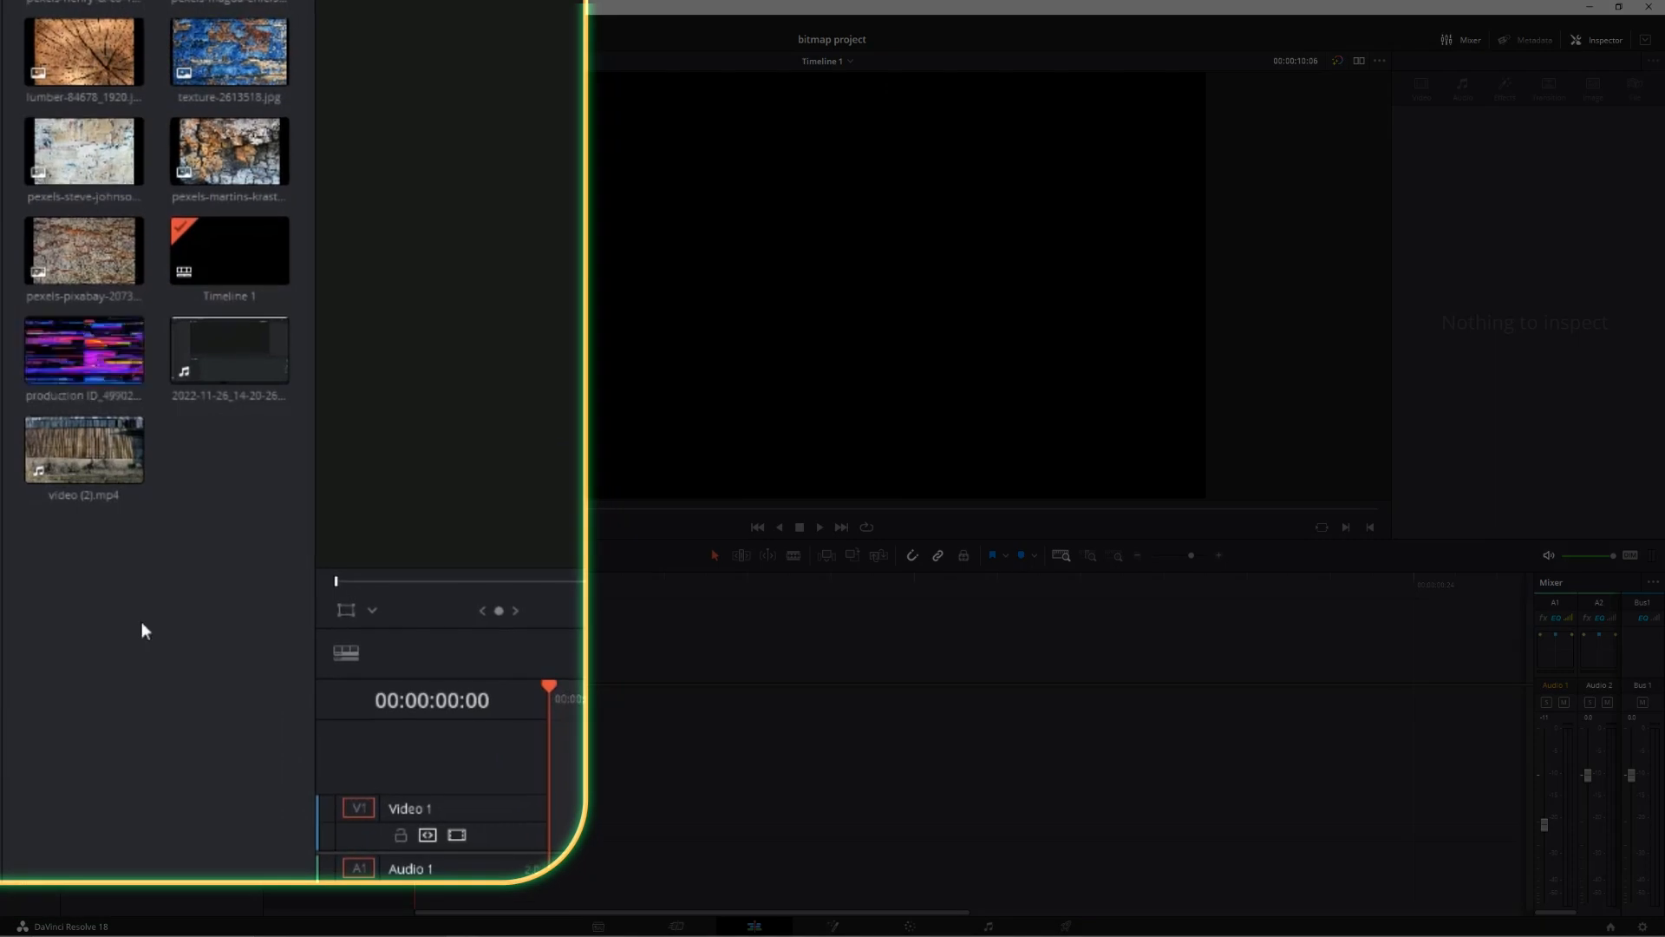
{"action": "right_click", "coordinate": [142, 621]}
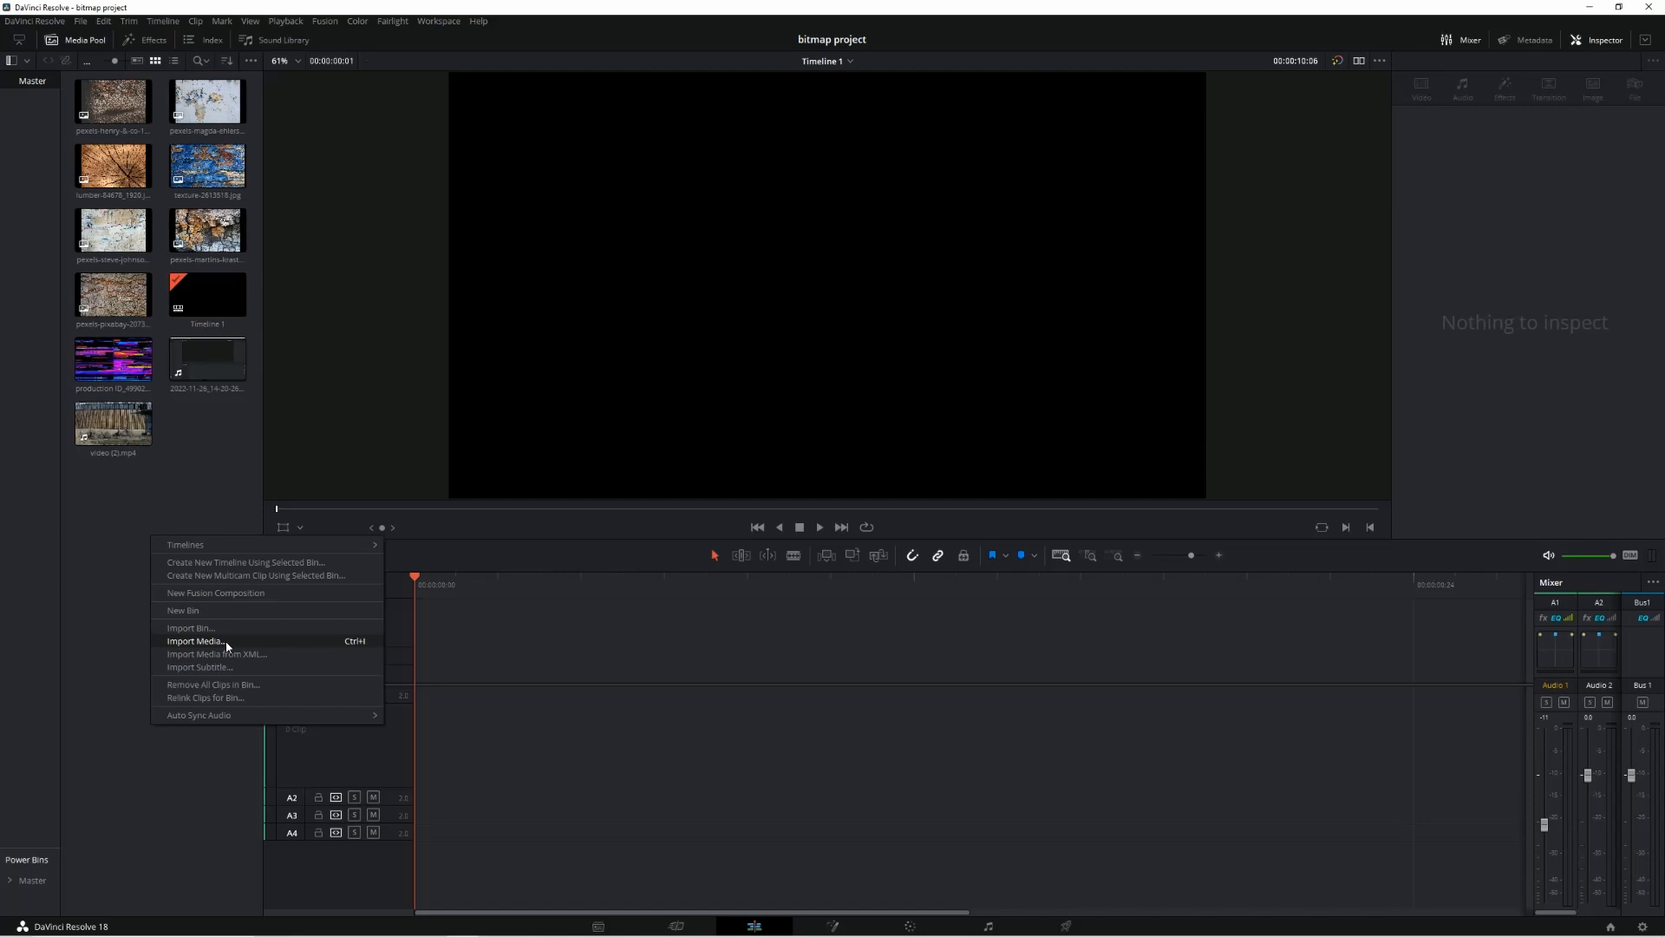
{"action": "left_click", "coordinate": [257, 647]}
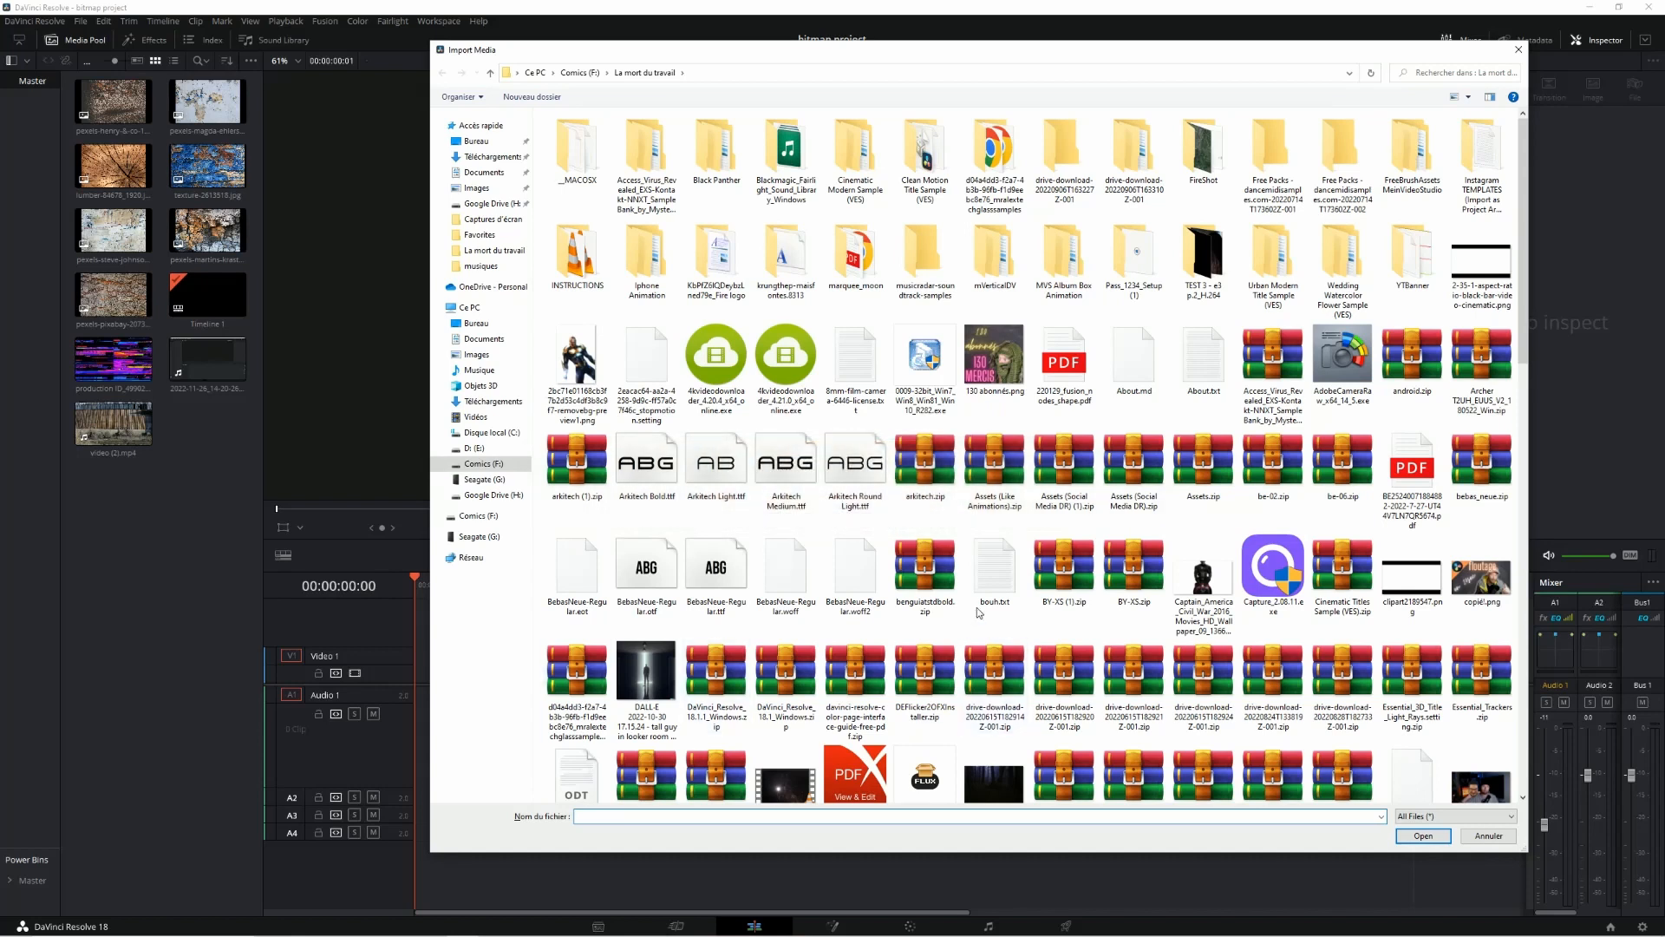
{"action": "scroll", "coordinate": [982, 630], "scroll_direction": "down", "scroll_amount": 10}
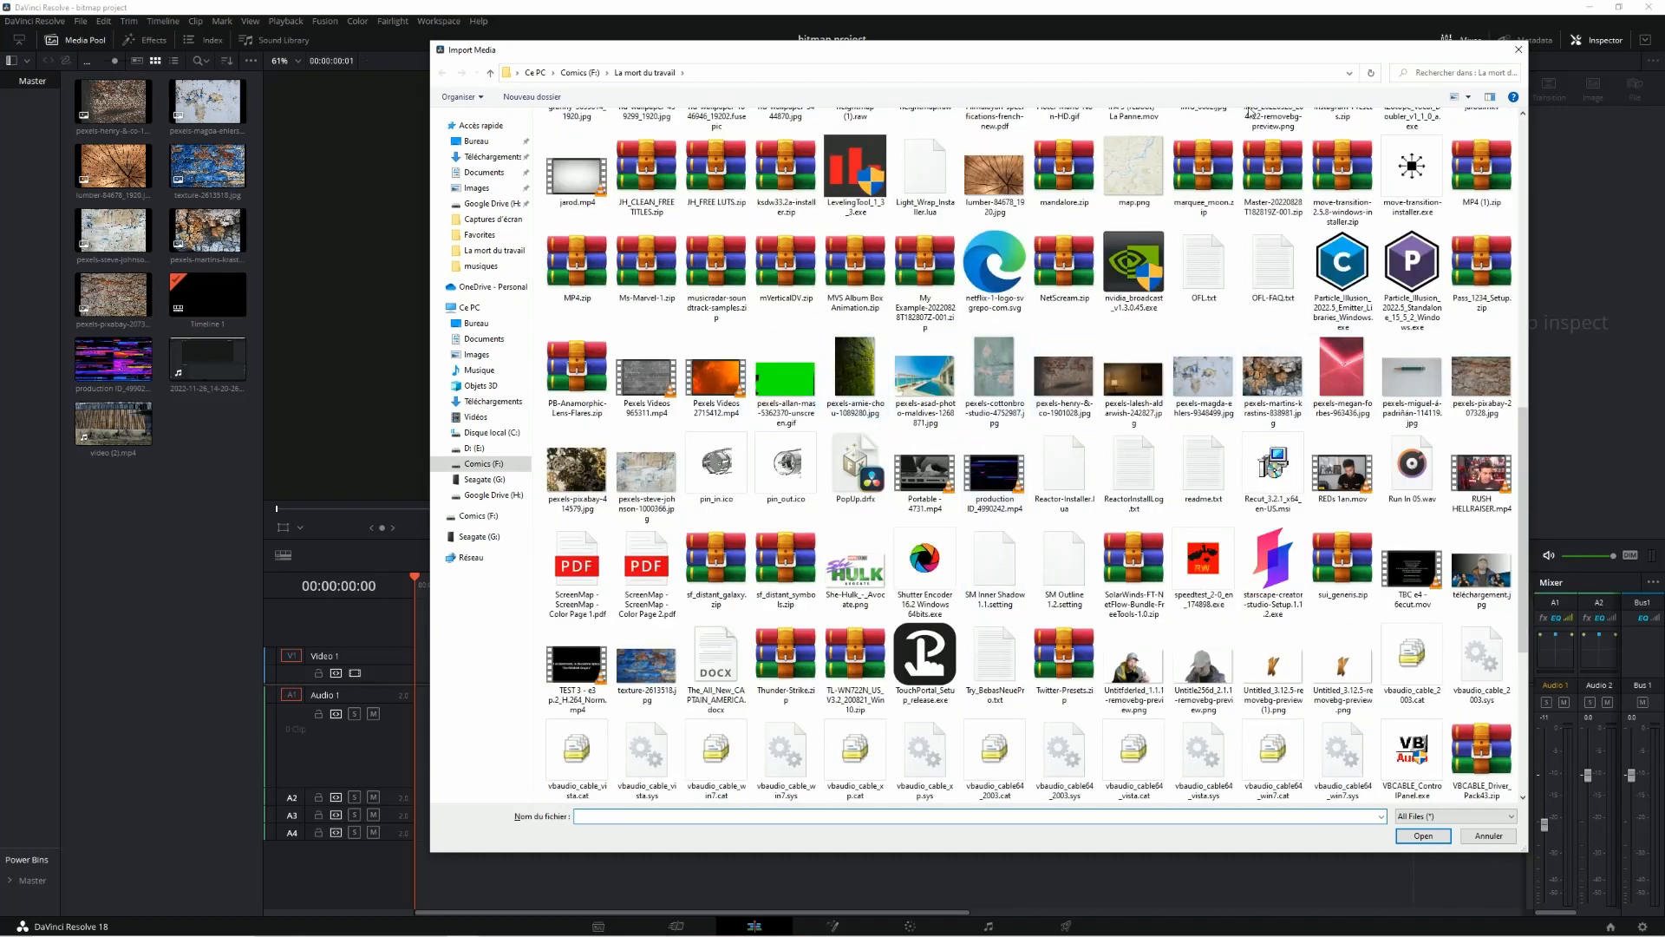
{"action": "key", "text": "Escape"}
Place the lumber-84678_1920.jpg image at the start of the Video 1 track and set its scaling to Fill.
{"action": "left_click_drag", "start_coordinate": [113, 169], "coordinate": [464, 679]}
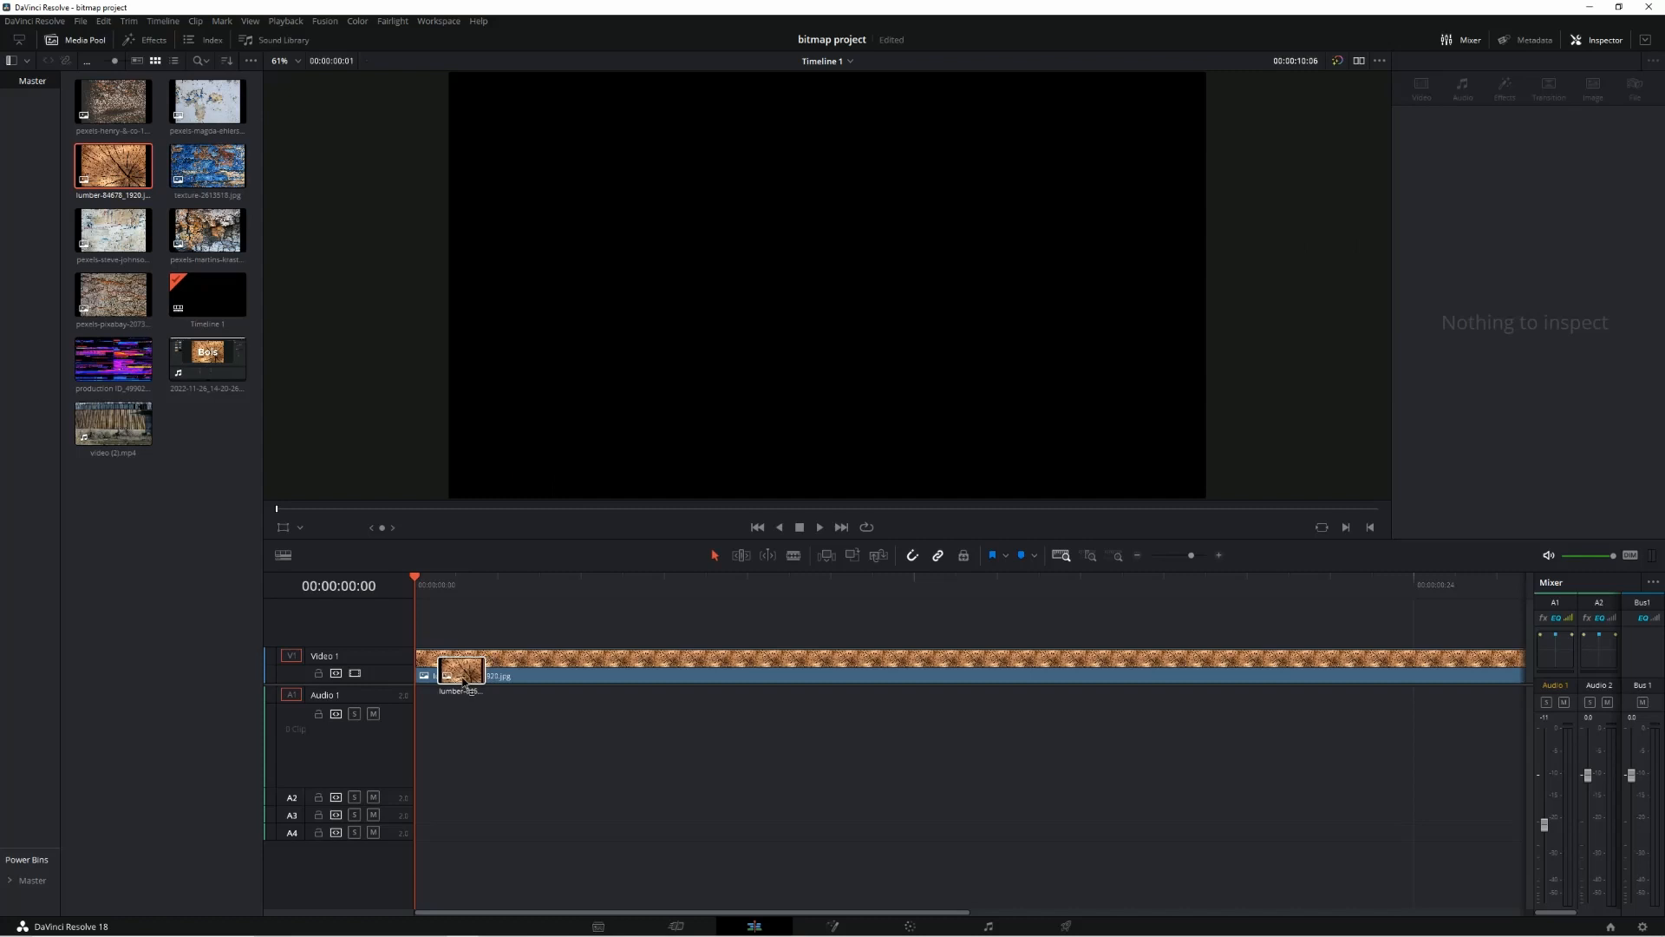
{"action": "left_click", "coordinate": [693, 659]}
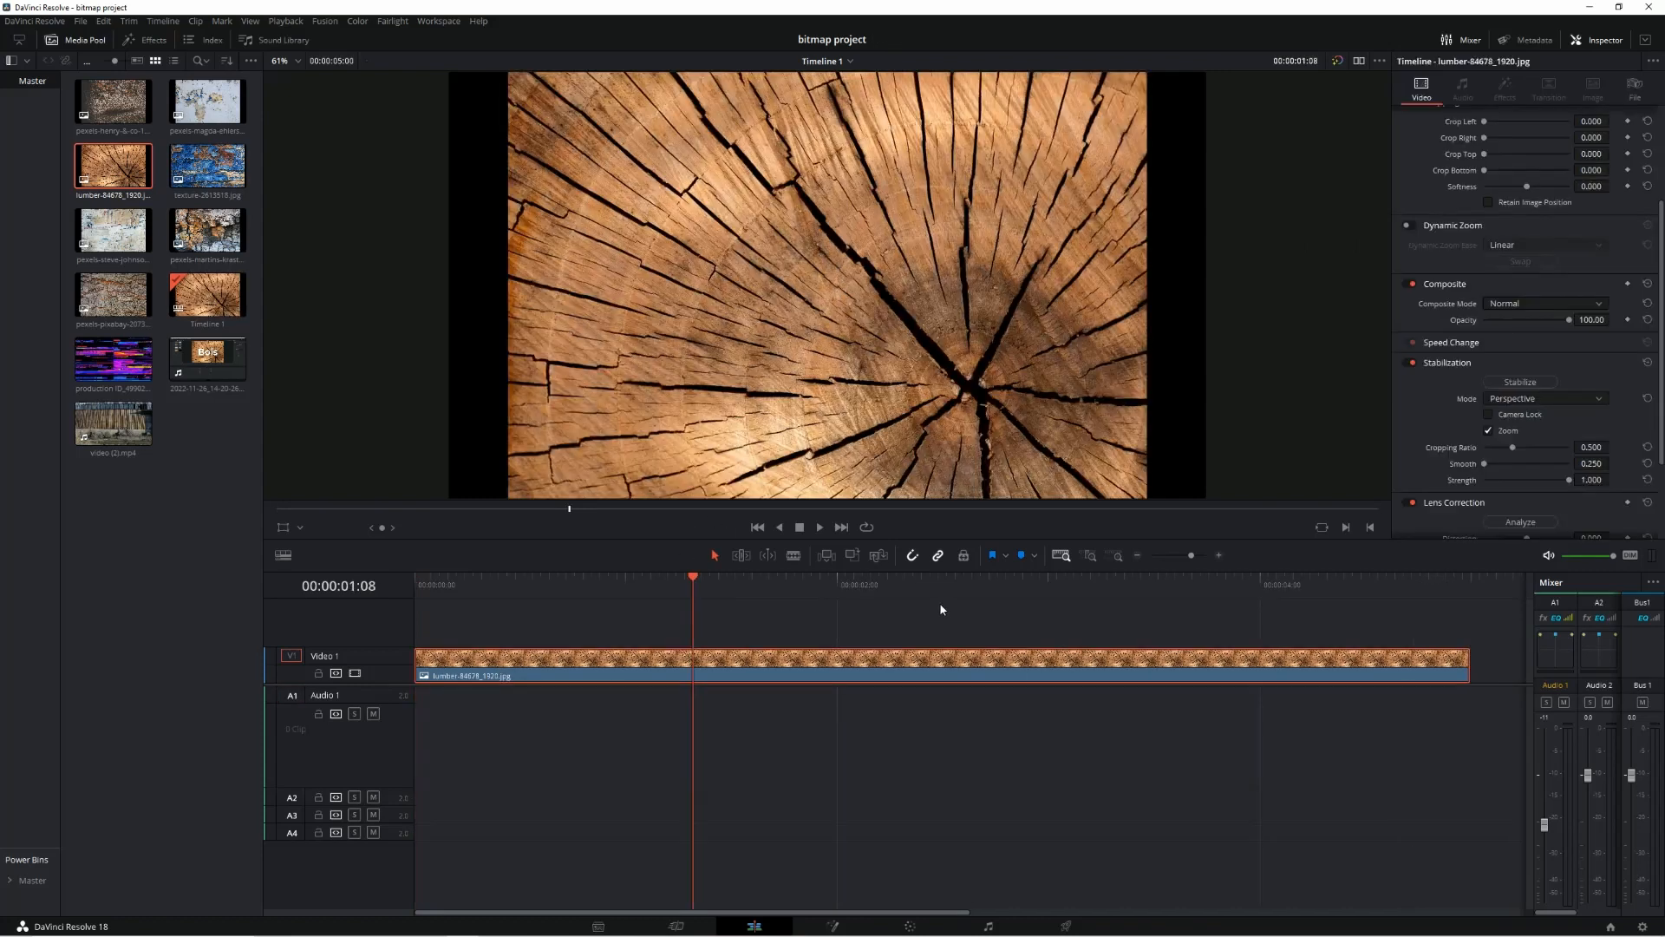
{"action": "left_click", "coordinate": [1576, 40]}
{"action": "left_click", "coordinate": [1576, 40]}
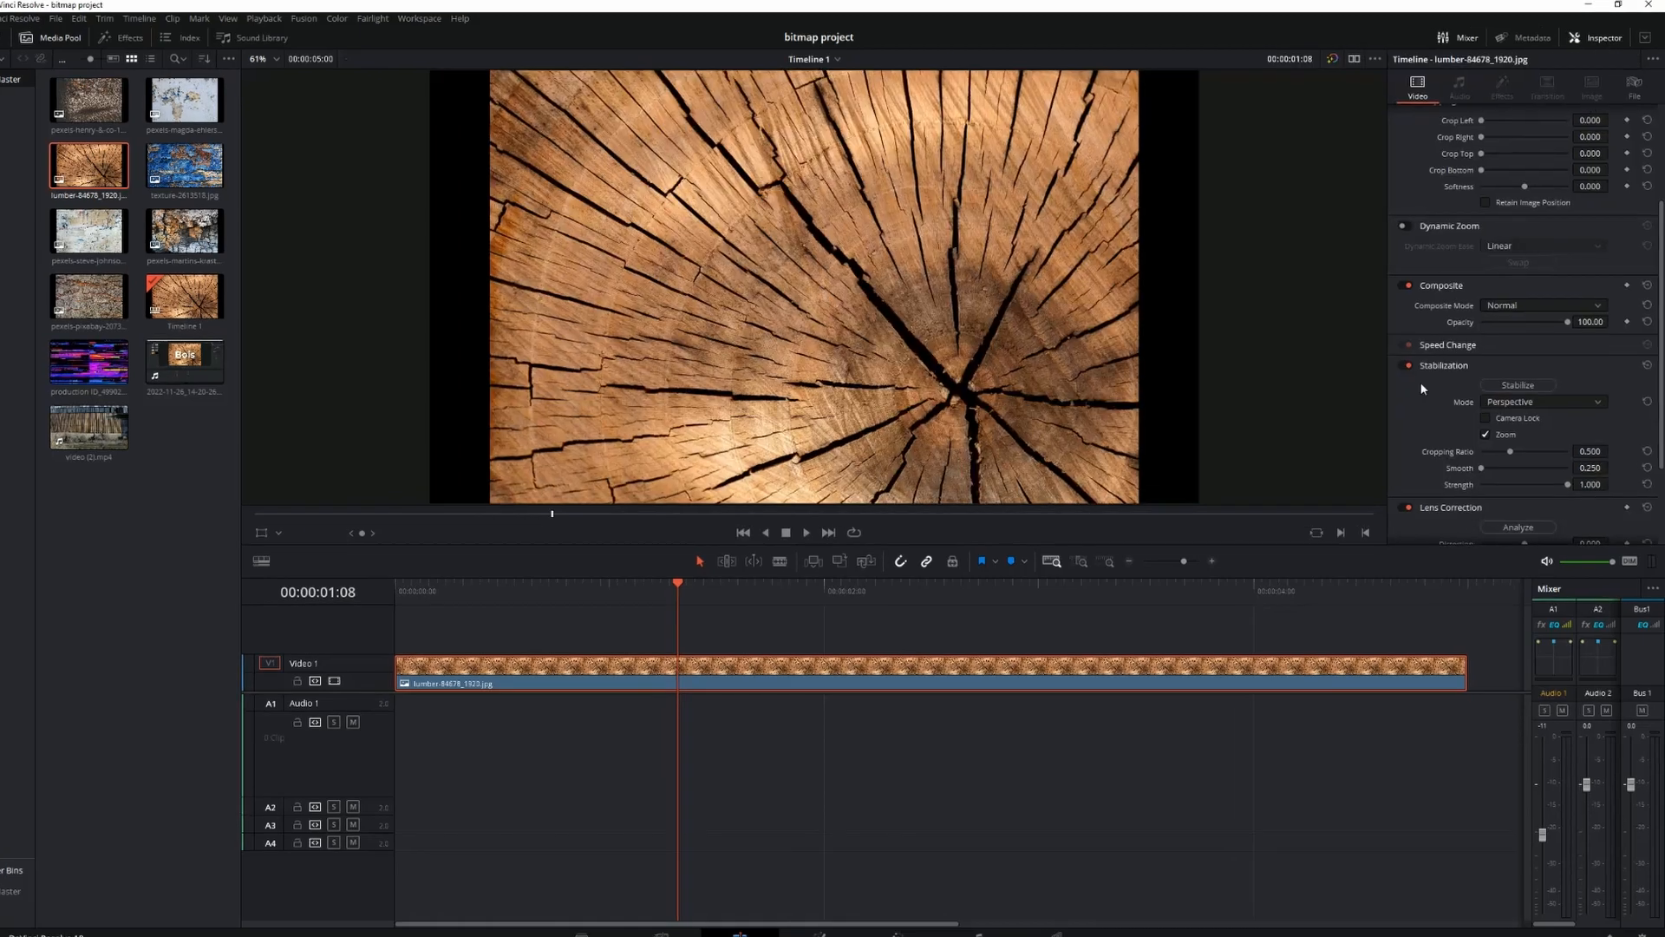
{"action": "scroll", "coordinate": [1440, 407], "scroll_direction": "down", "scroll_amount": 3}
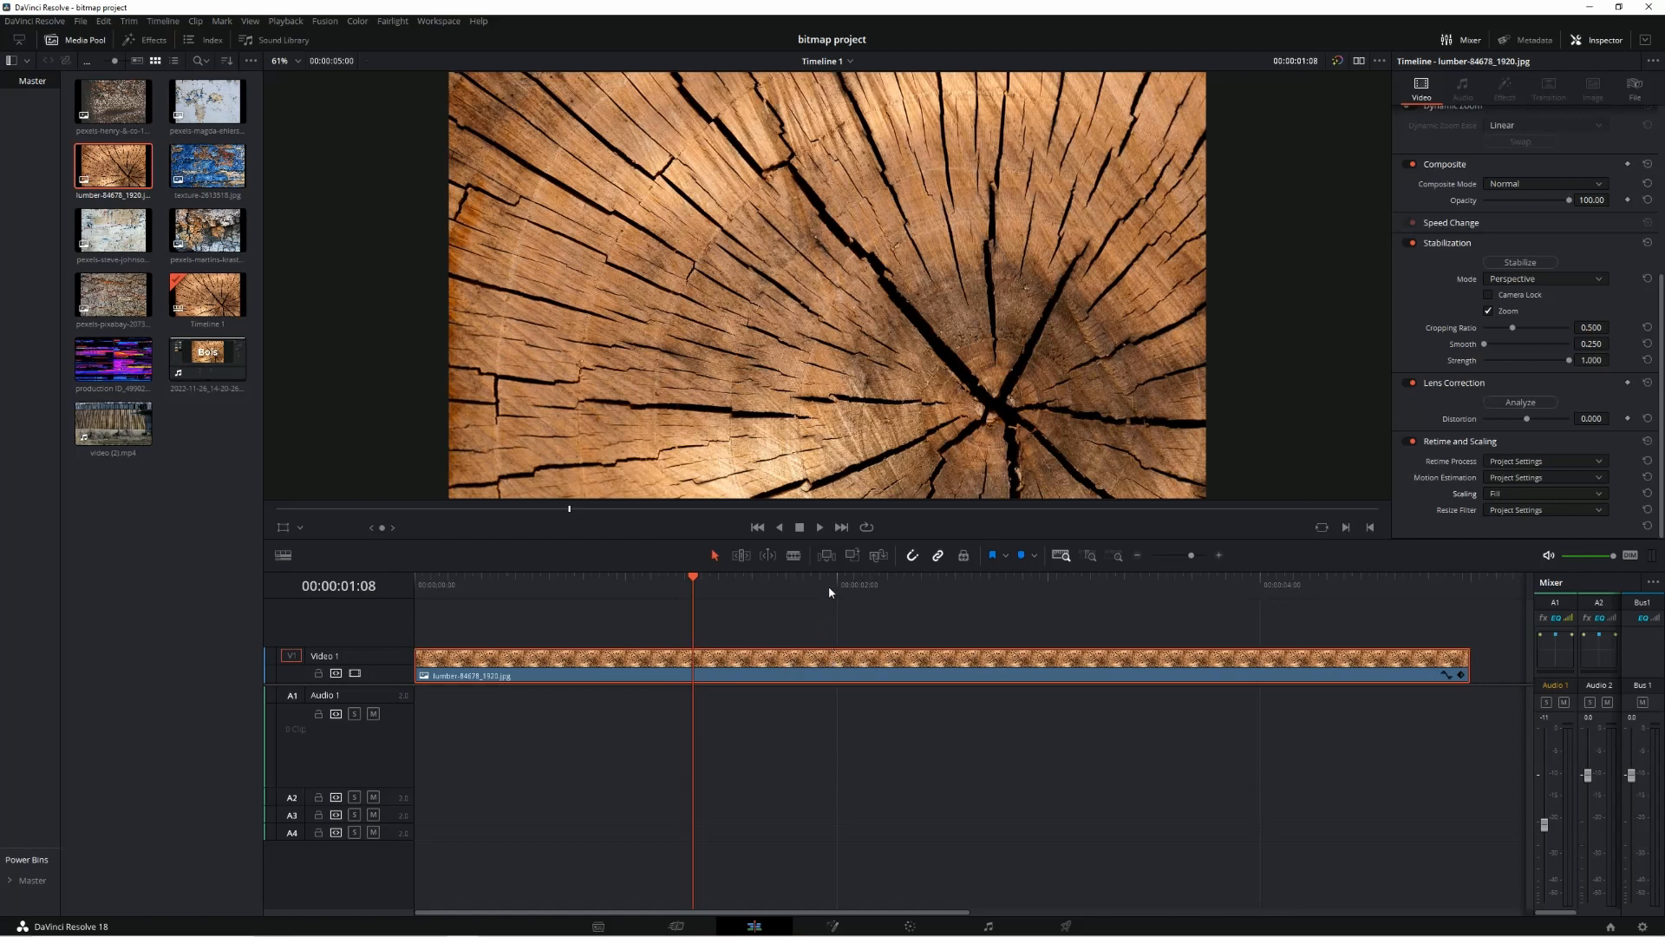
Open the wood image clip in Fusion and insert a Merge node between its media input and output nodes.
{"action": "left_click_drag", "start_coordinate": [699, 581], "coordinate": [821, 581]}
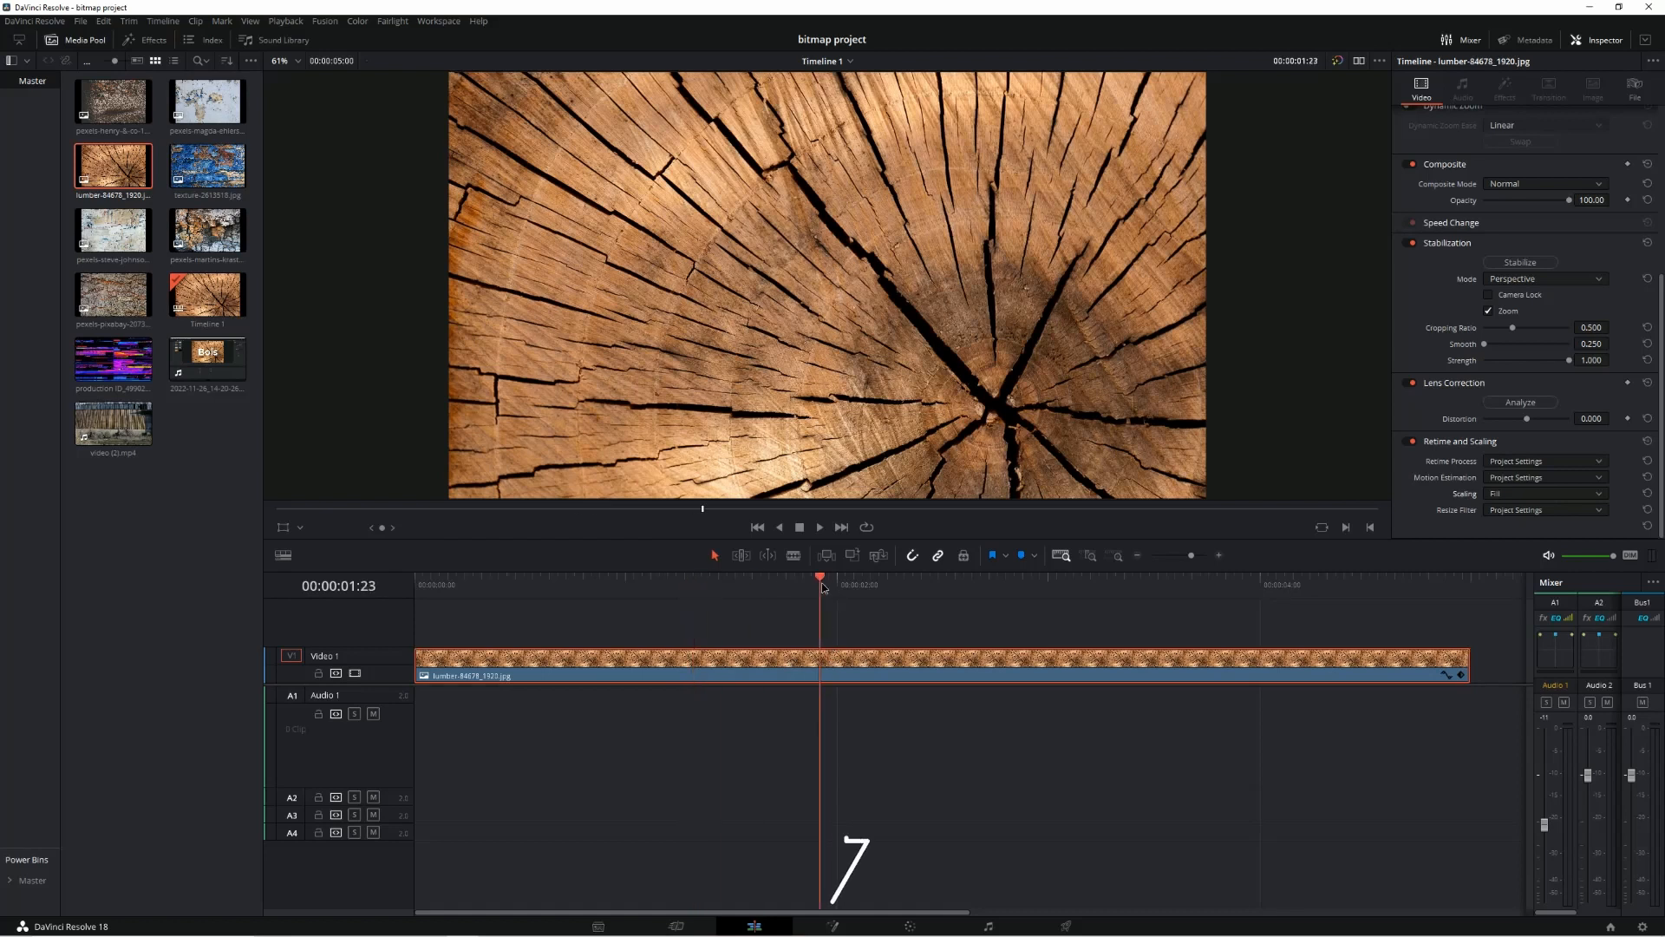
{"action": "left_click", "coordinate": [834, 926]}
{"action": "left_click_drag", "start_coordinate": [48, 690], "coordinate": [656, 777]}
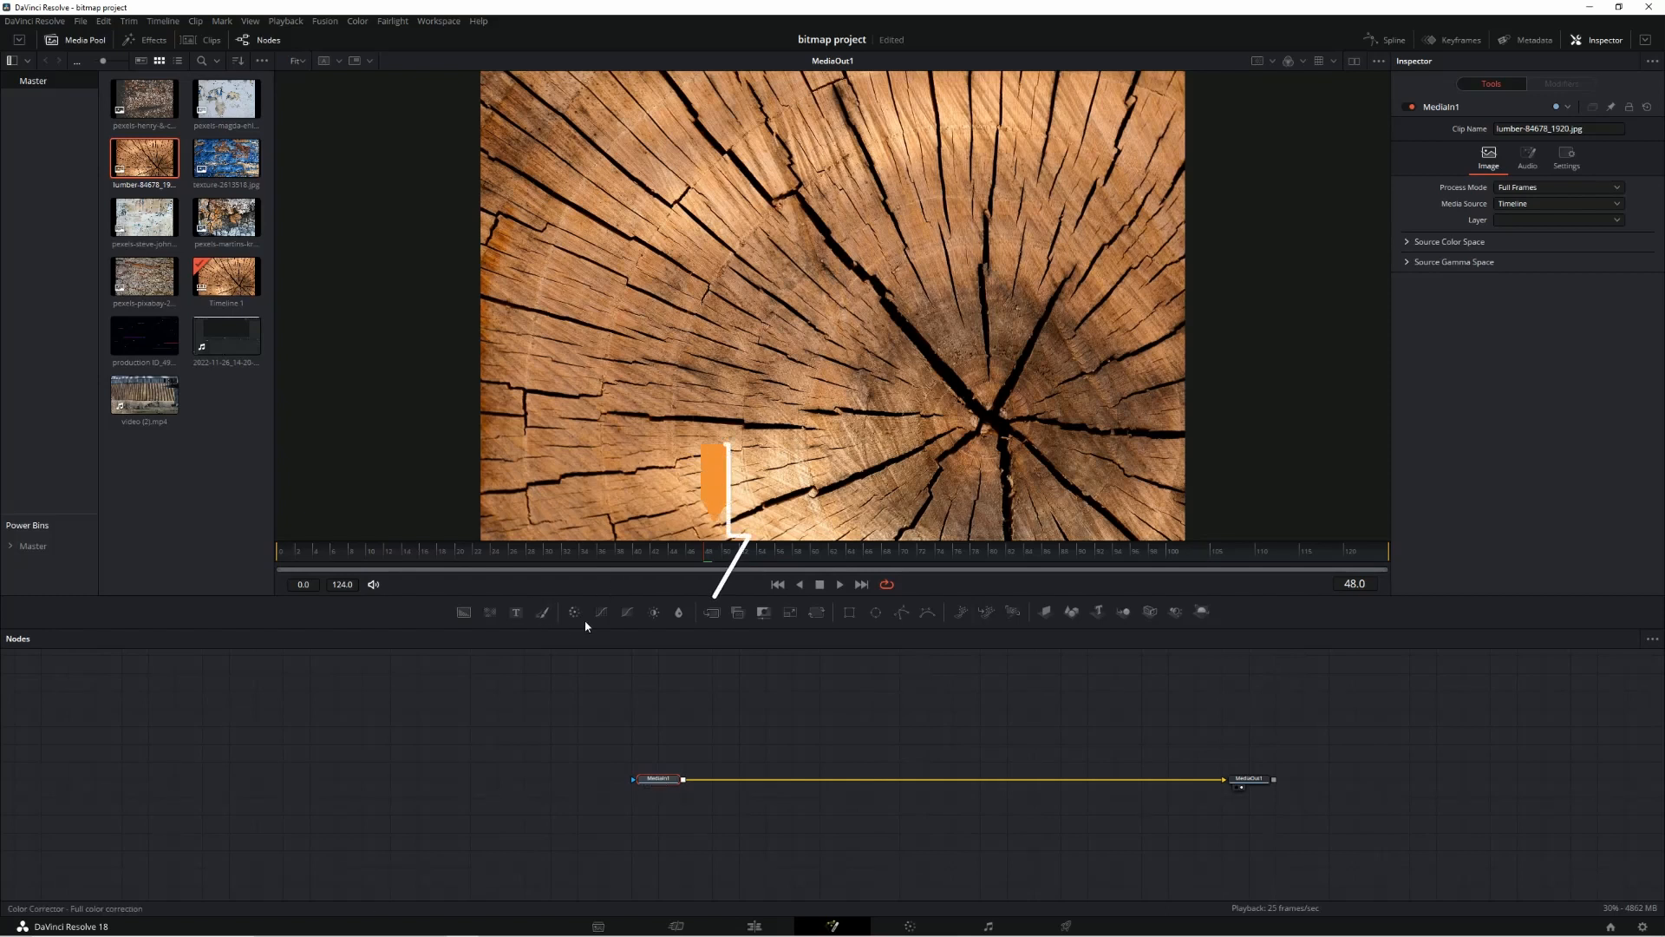
{"action": "left_click", "coordinate": [713, 613]}
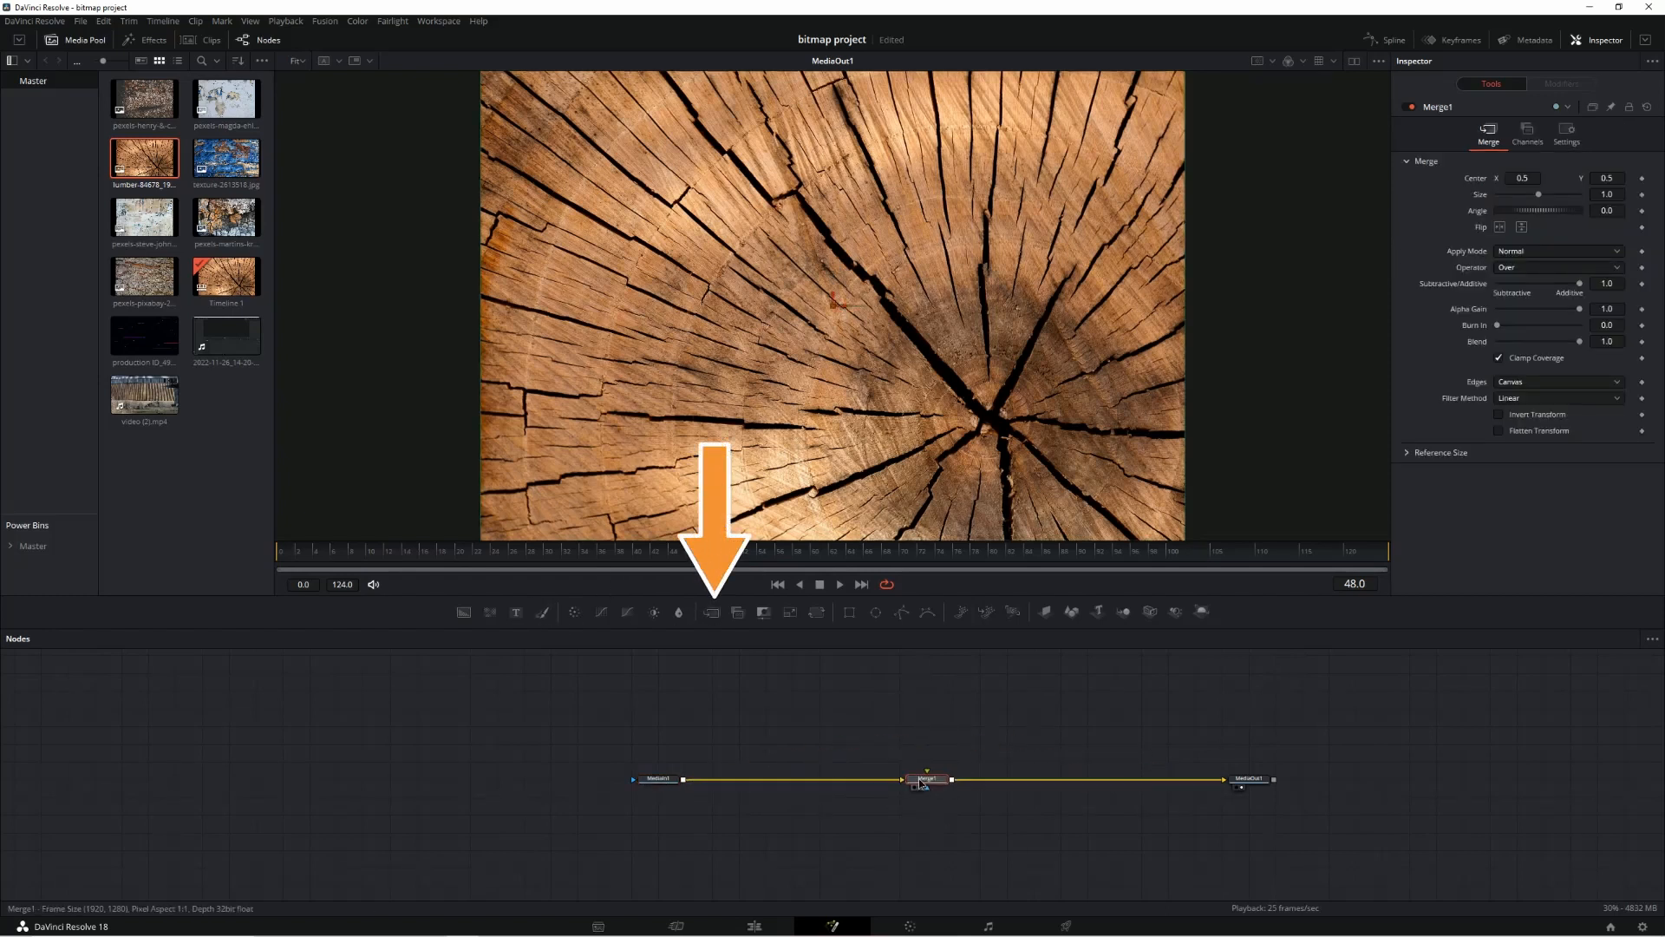
Add a Text+ node connected to the Merge node's foreground and enter the text "Bois".
{"action": "left_click", "coordinate": [791, 721]}
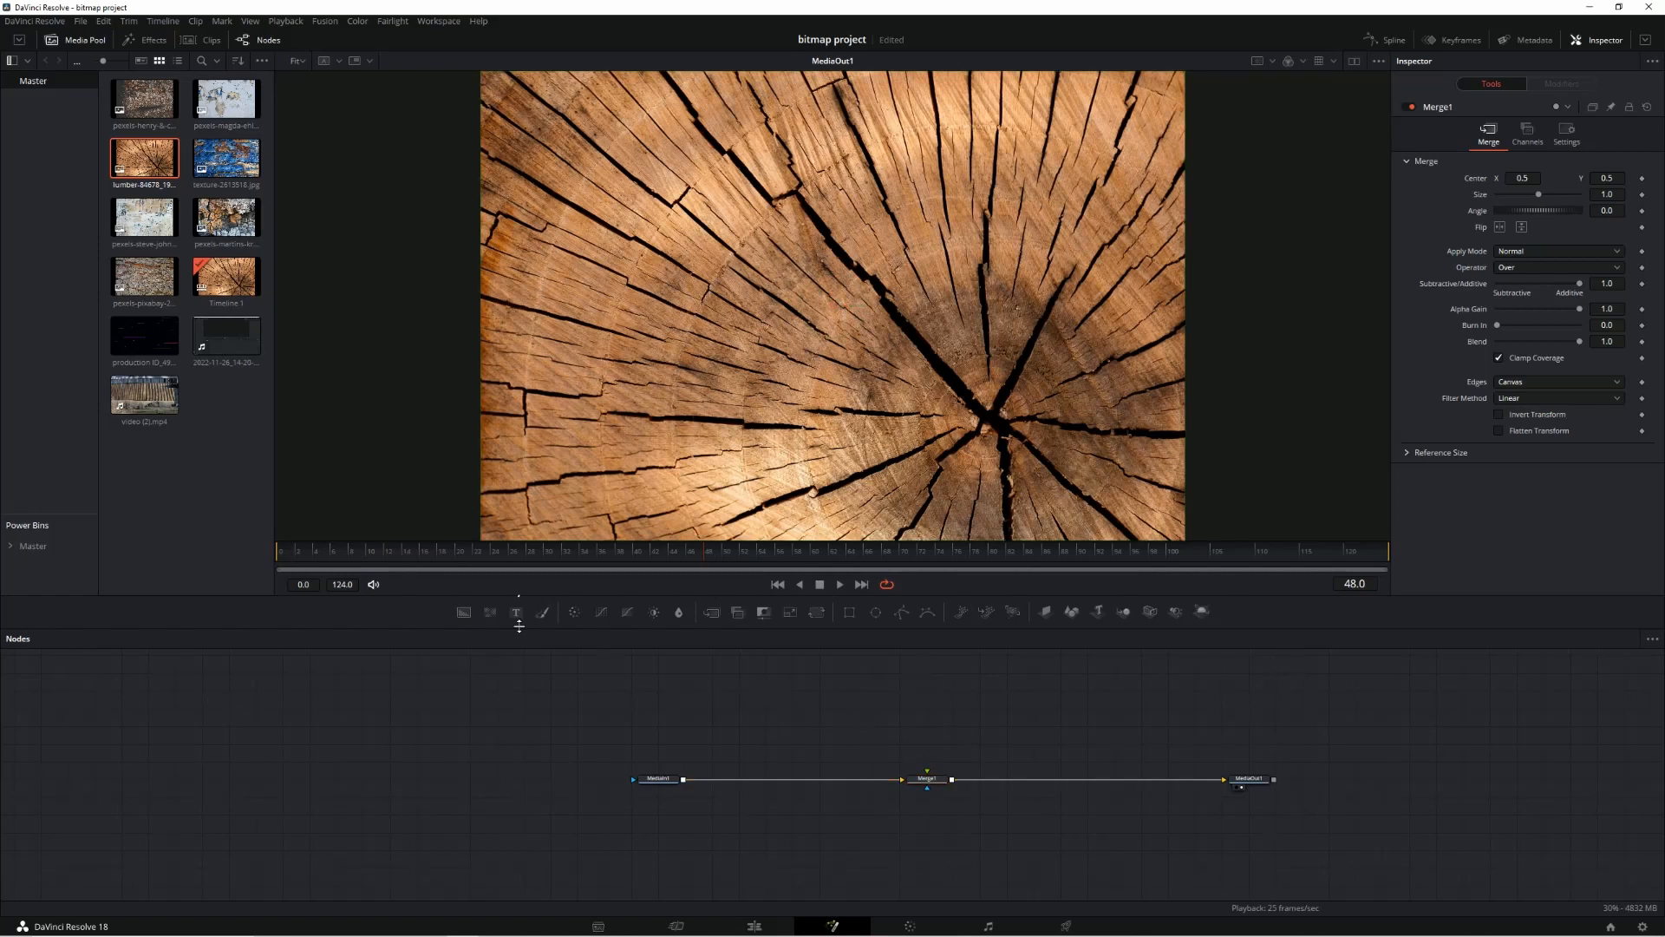
{"action": "left_click", "coordinate": [516, 613]}
{"action": "left_click_drag", "start_coordinate": [792, 709], "coordinate": [928, 774]}
{"action": "left_click", "coordinate": [1440, 225]}
{"action": "type", "text": "Bois"}
Set the title's font to Montserrat Alternates and its size to 0.5.
{"action": "left_click", "coordinate": [1532, 312]}
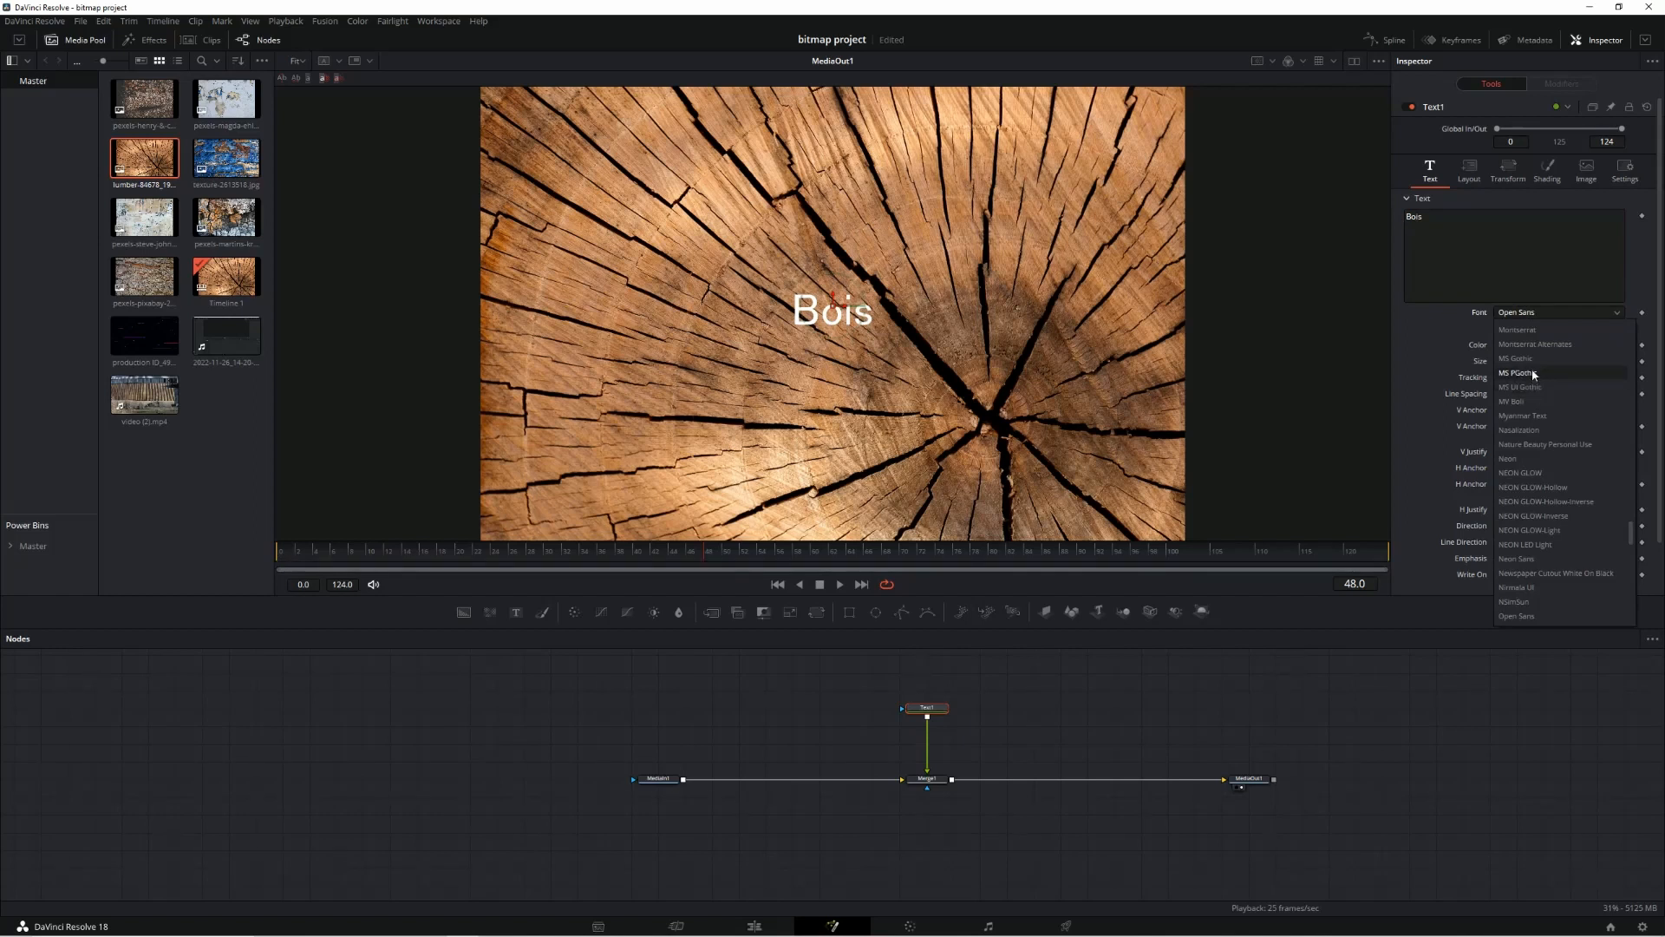
{"action": "left_click", "coordinate": [1533, 344]}
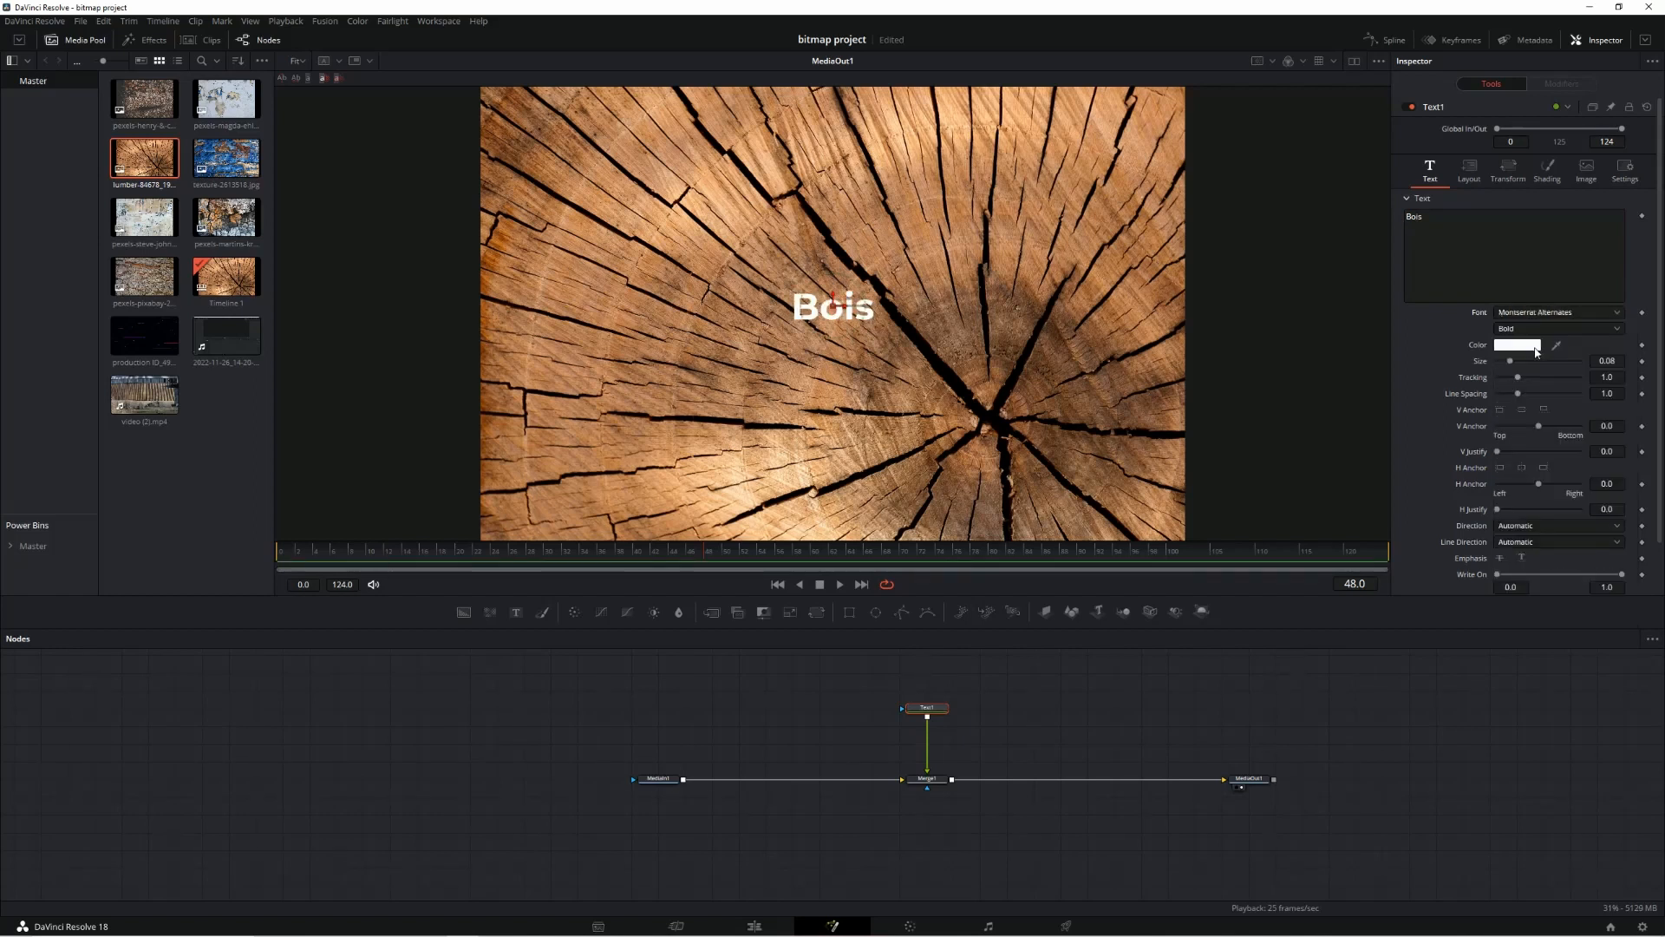
{"action": "left_click", "coordinate": [1530, 361]}
{"action": "left_click_drag", "start_coordinate": [1532, 362], "coordinate": [1579, 361]}
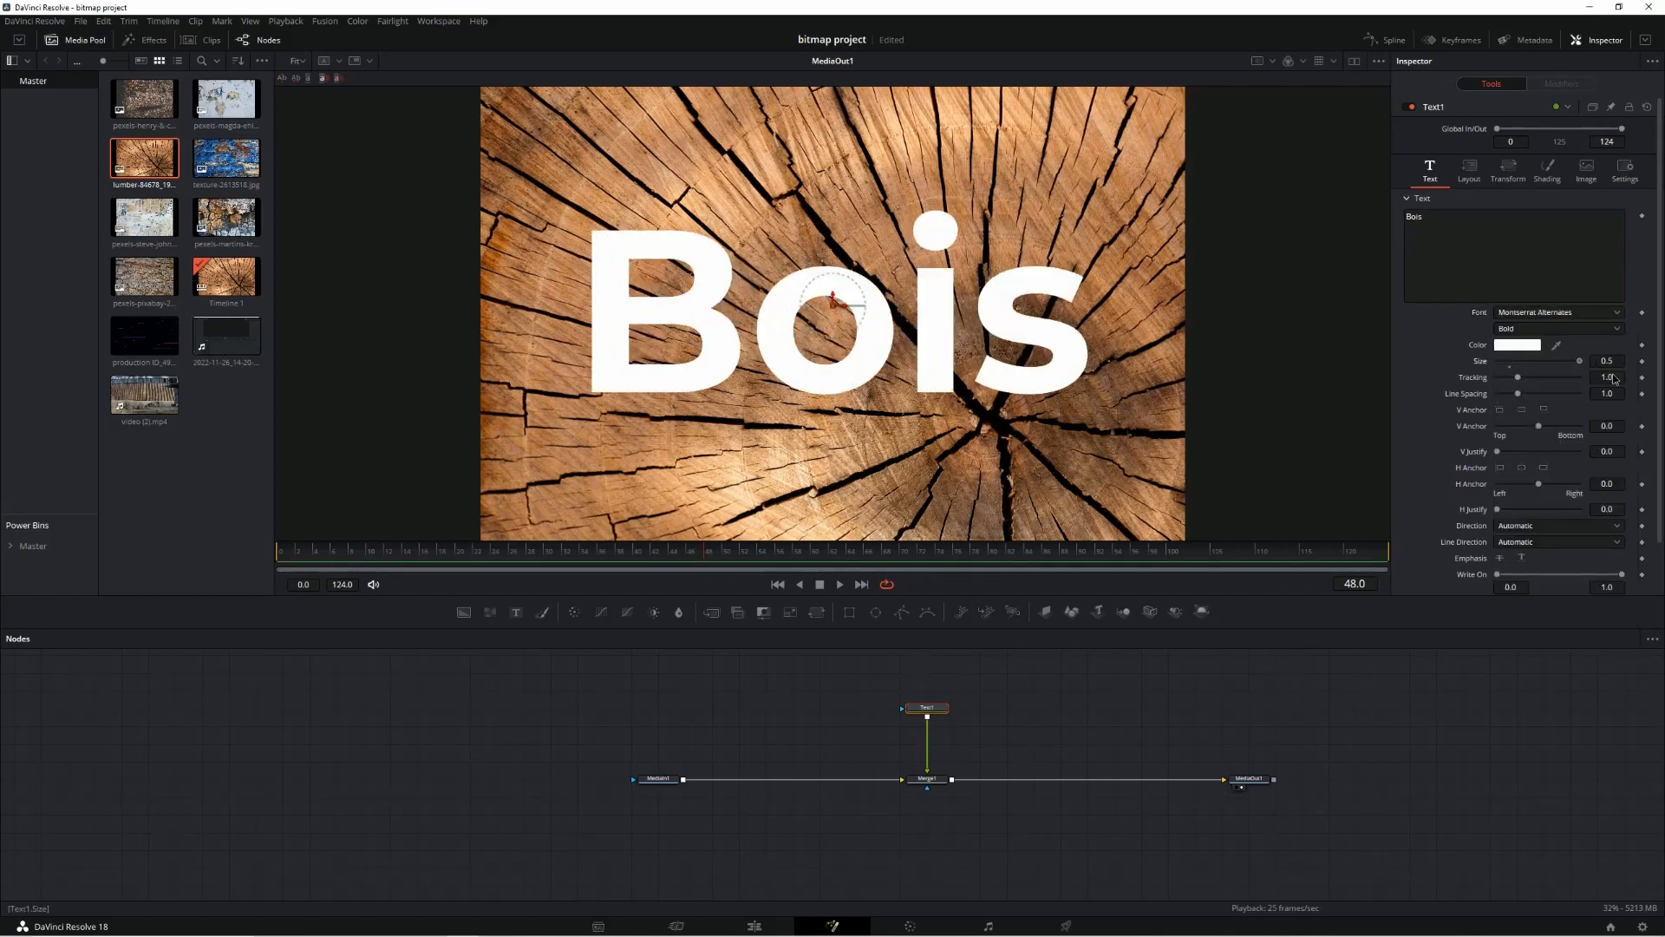
Add a Bitmap mask node and connect its output to the text node's effect mask input.
{"action": "left_click", "coordinate": [746, 719]}
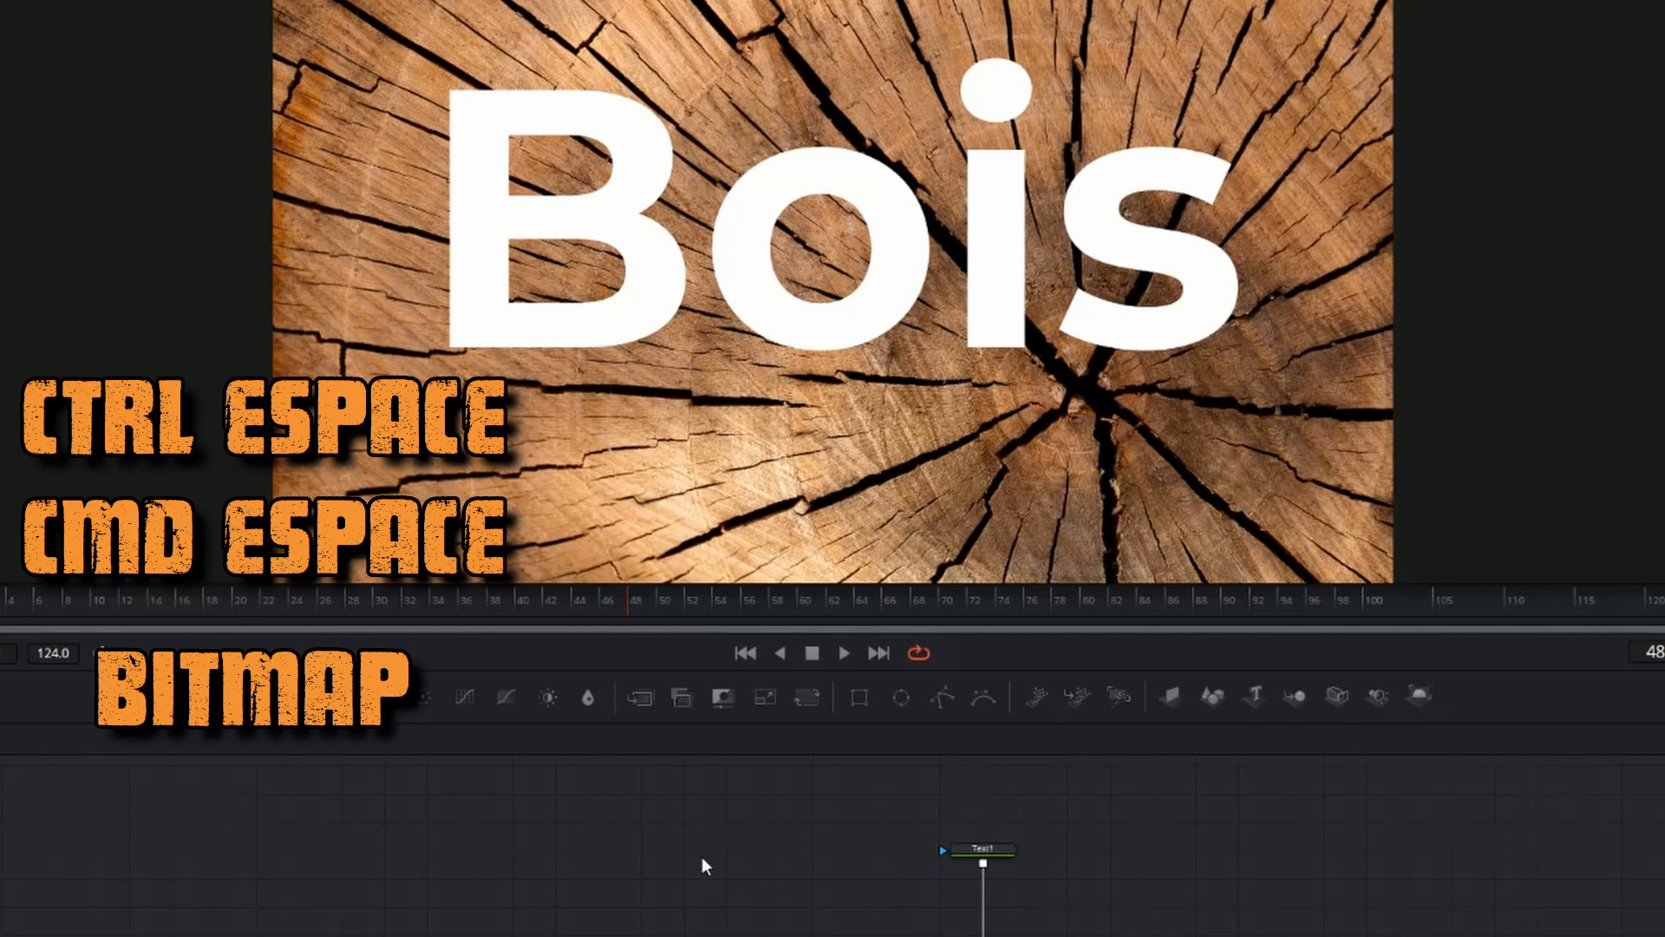
{"action": "key", "text": "ctrl+space"}
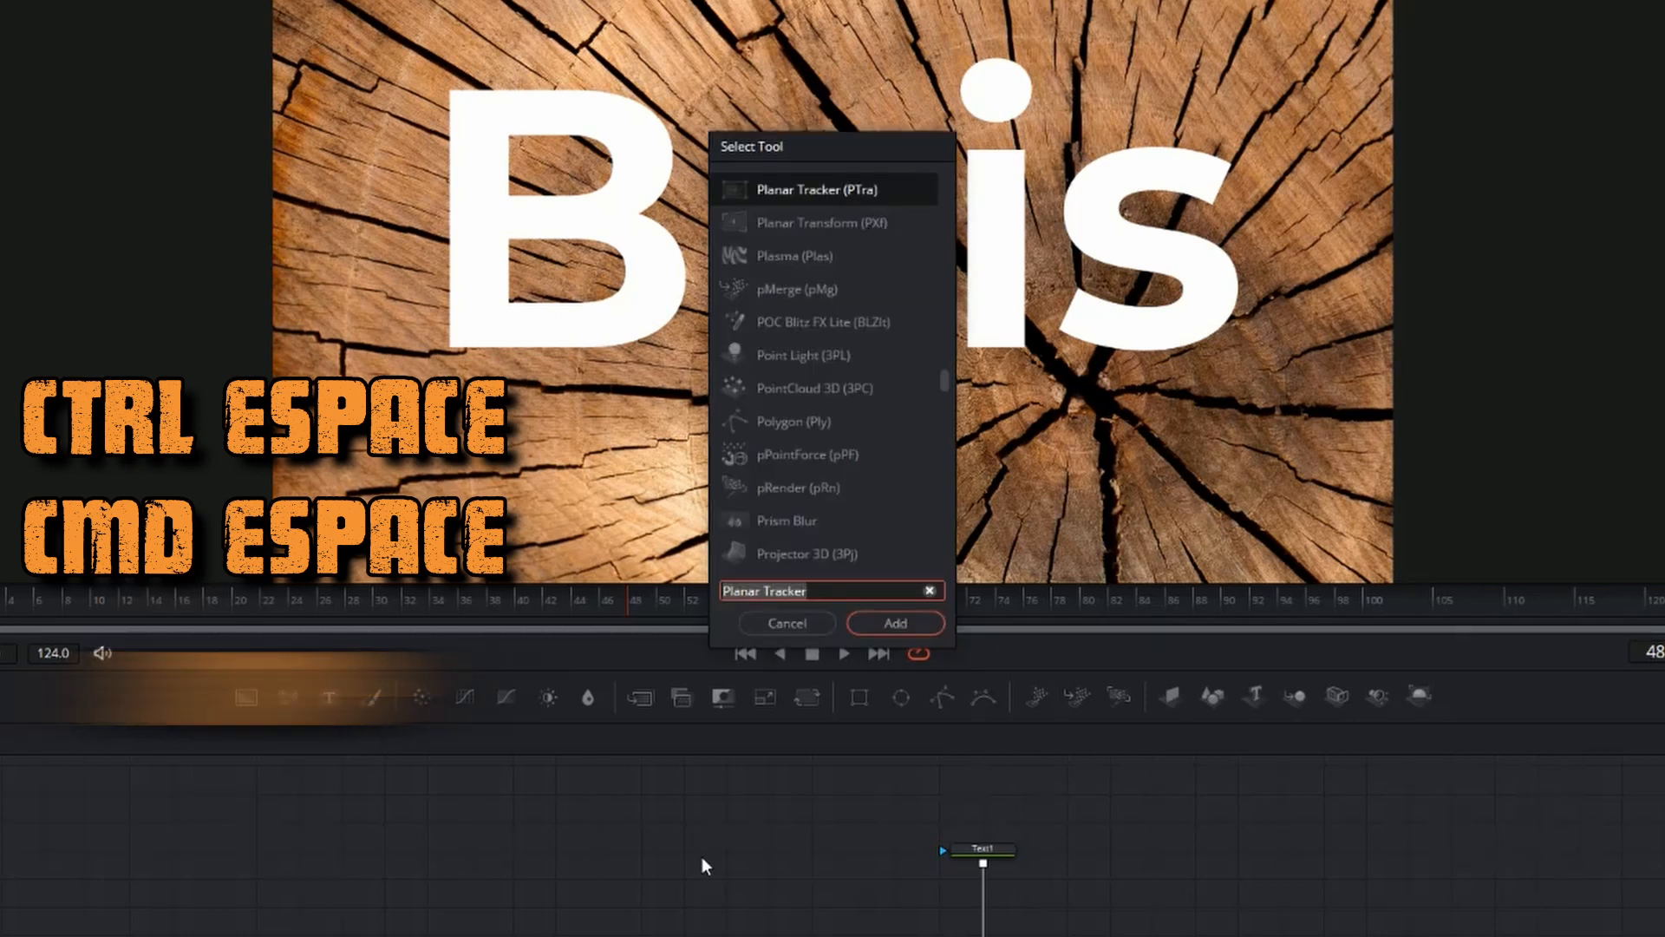
{"action": "type", "text": "bitmap"}
{"action": "key", "text": "Return"}
{"action": "left_click_drag", "start_coordinate": [716, 850], "coordinate": [961, 851]}
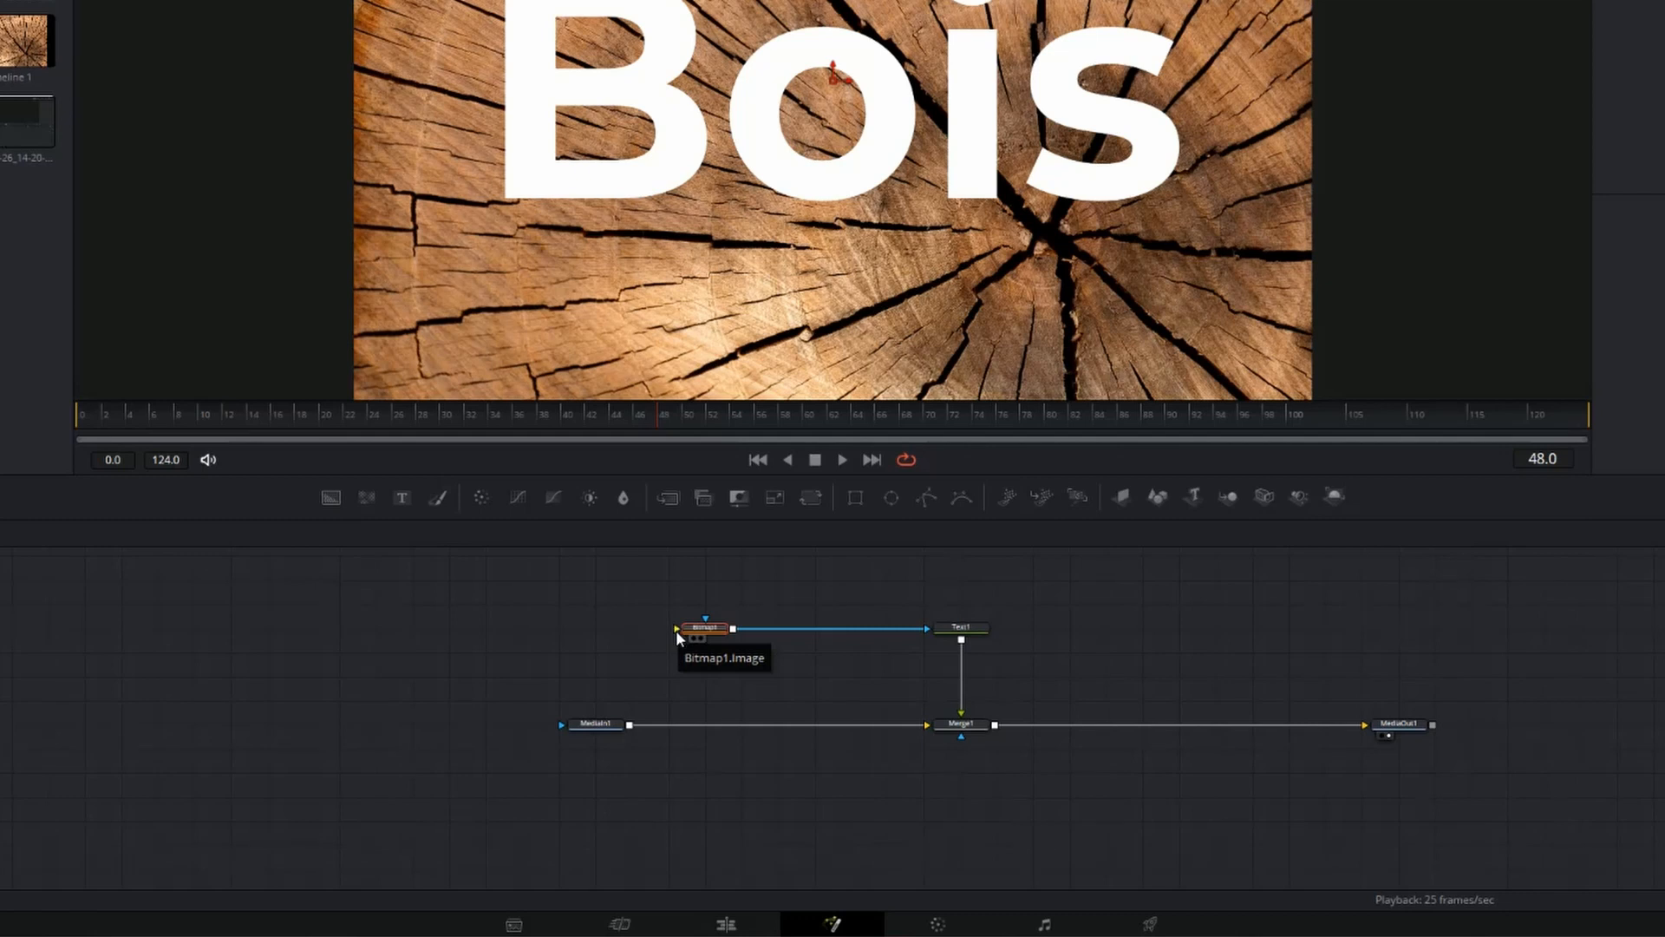
Connect the wood image's MediaIn node to the Bitmap node's image input and save the project.
{"action": "left_click", "coordinate": [608, 727]}
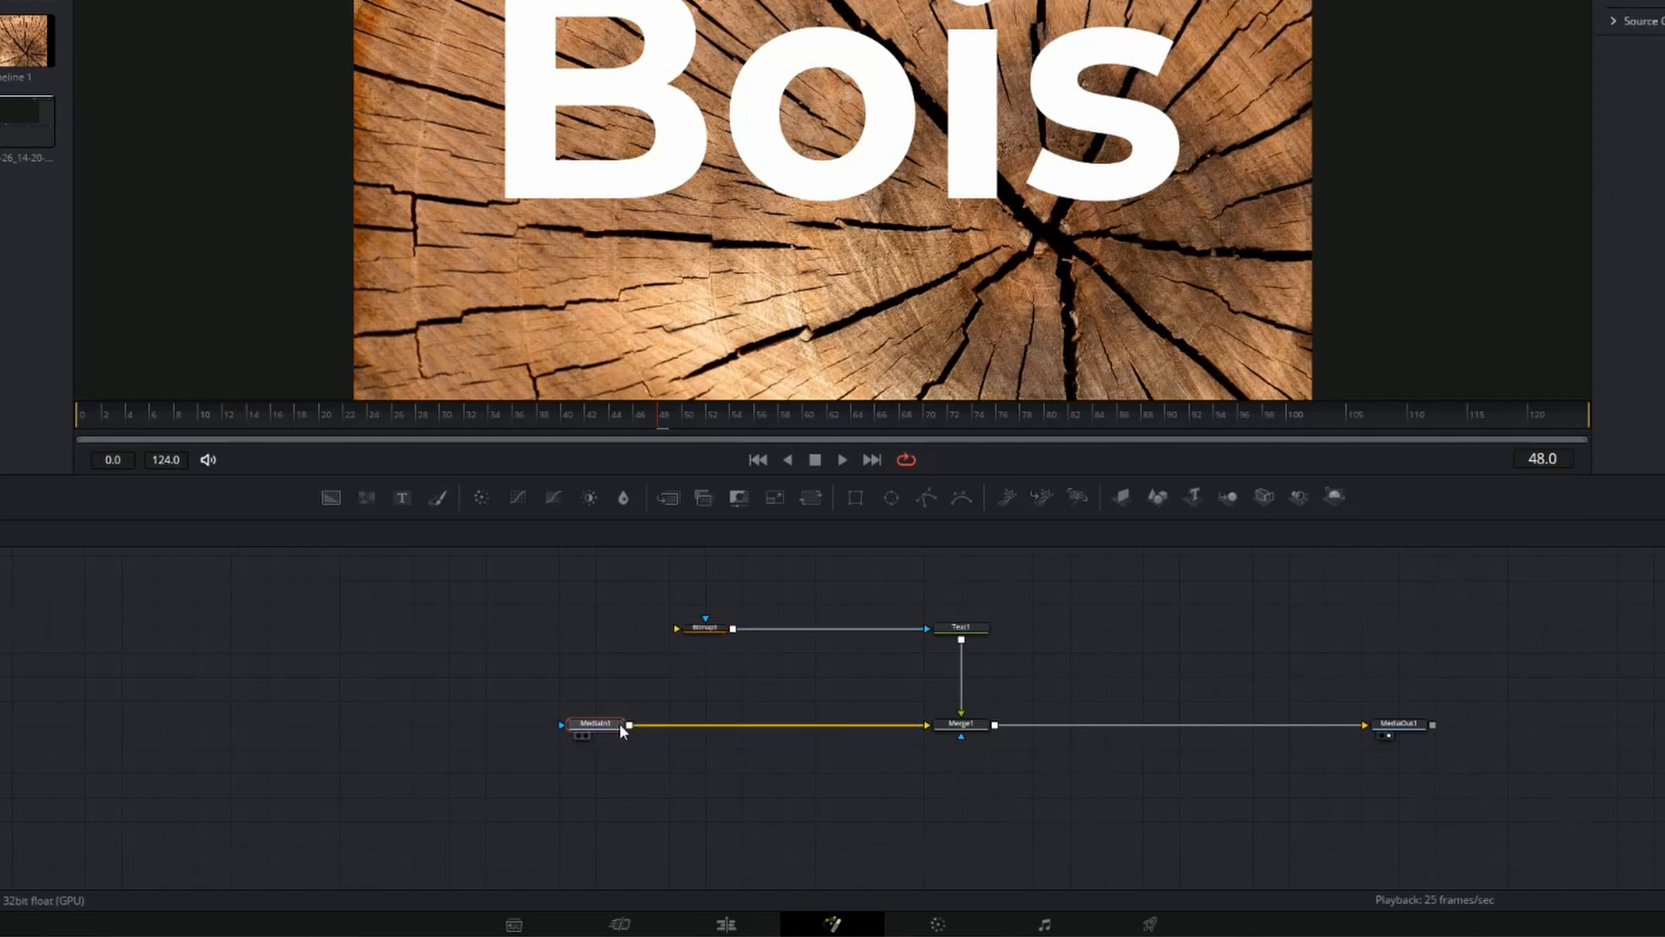
{"action": "left_click_drag", "start_coordinate": [631, 727], "coordinate": [678, 629]}
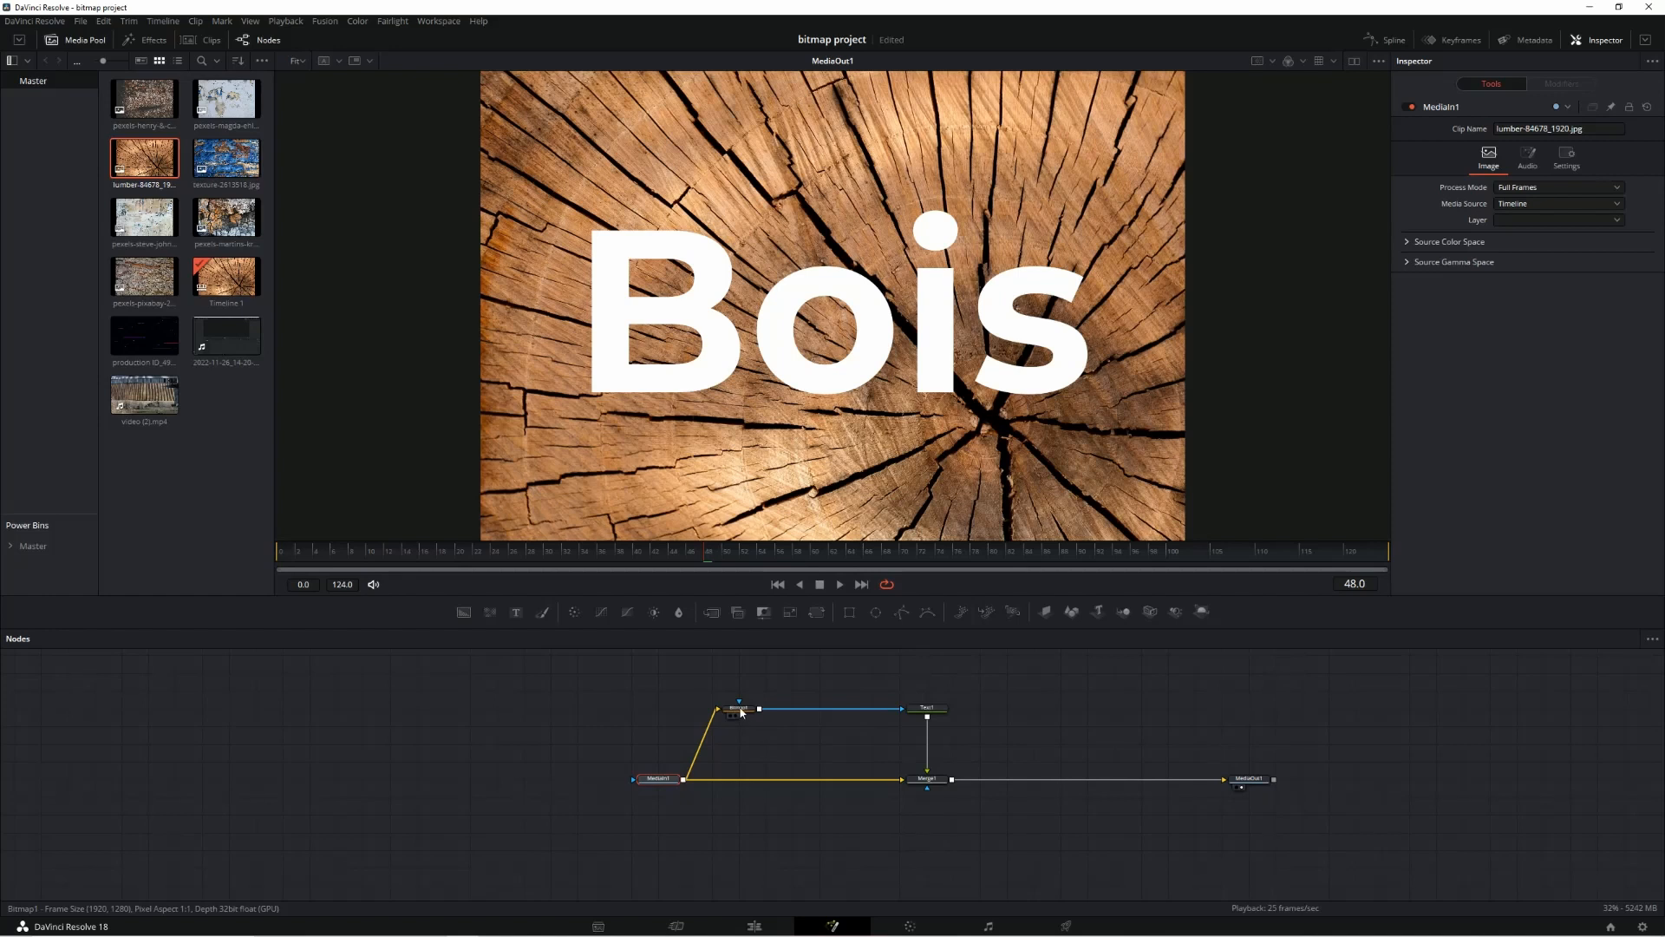
{"action": "mouse_move", "coordinate": [740, 712]}
{"action": "key", "text": "ctrl+s"}
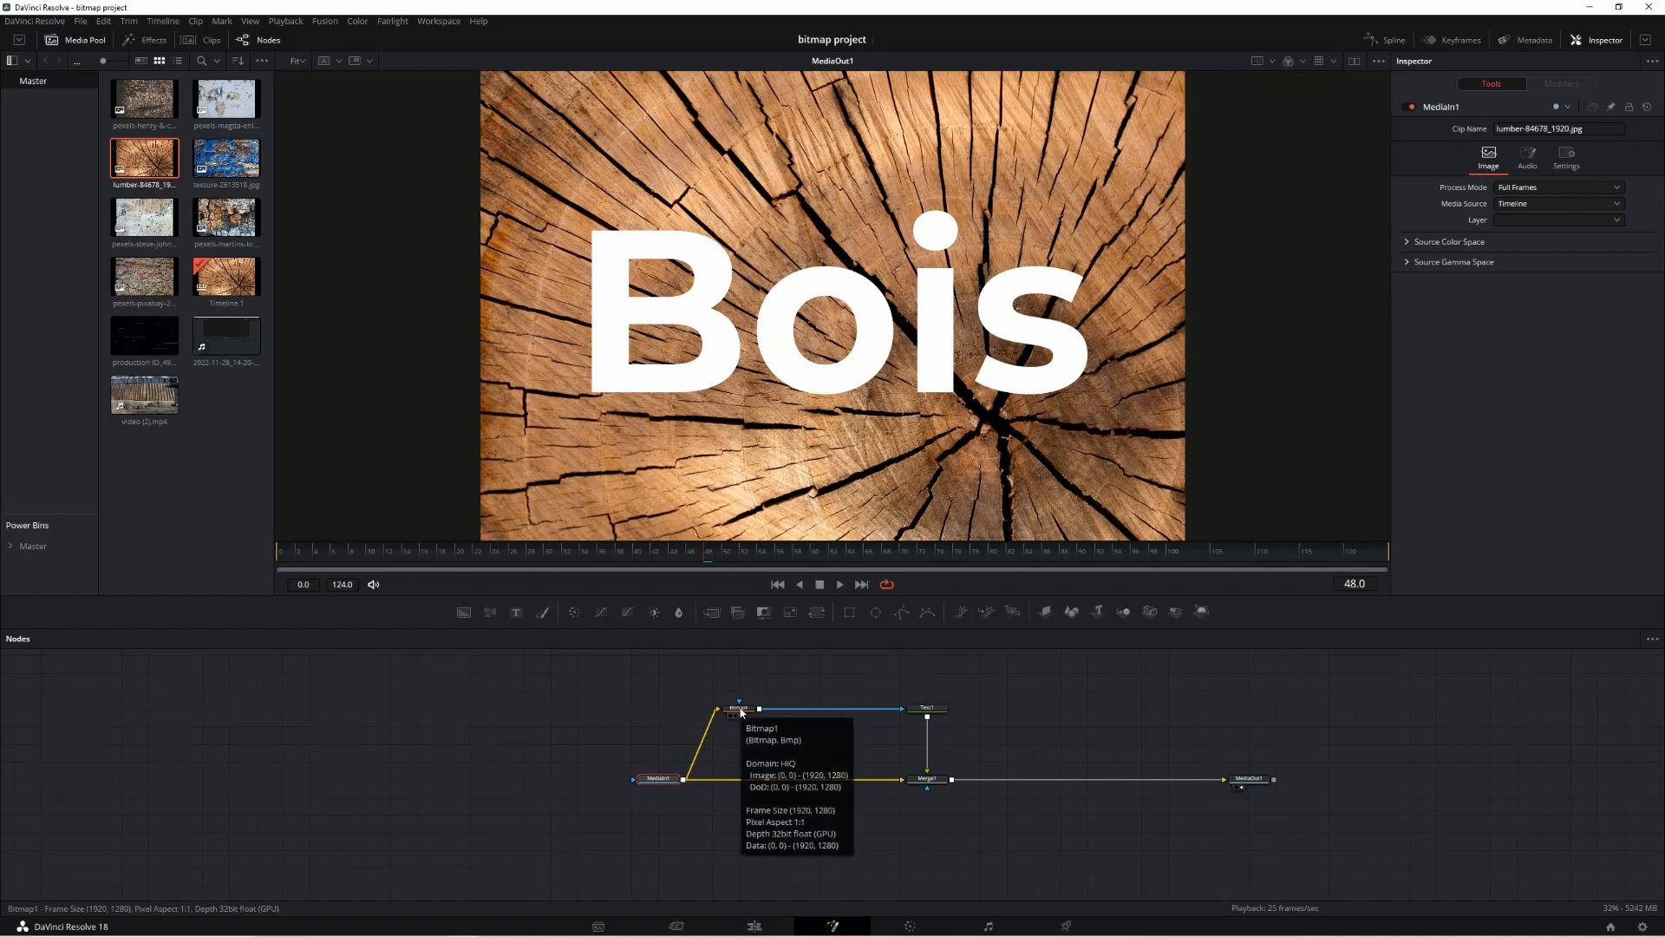
Try the Red channel on the Bitmap node, with its low threshold at 0.289 and high threshold at 0.506.
{"action": "left_click", "coordinate": [741, 712]}
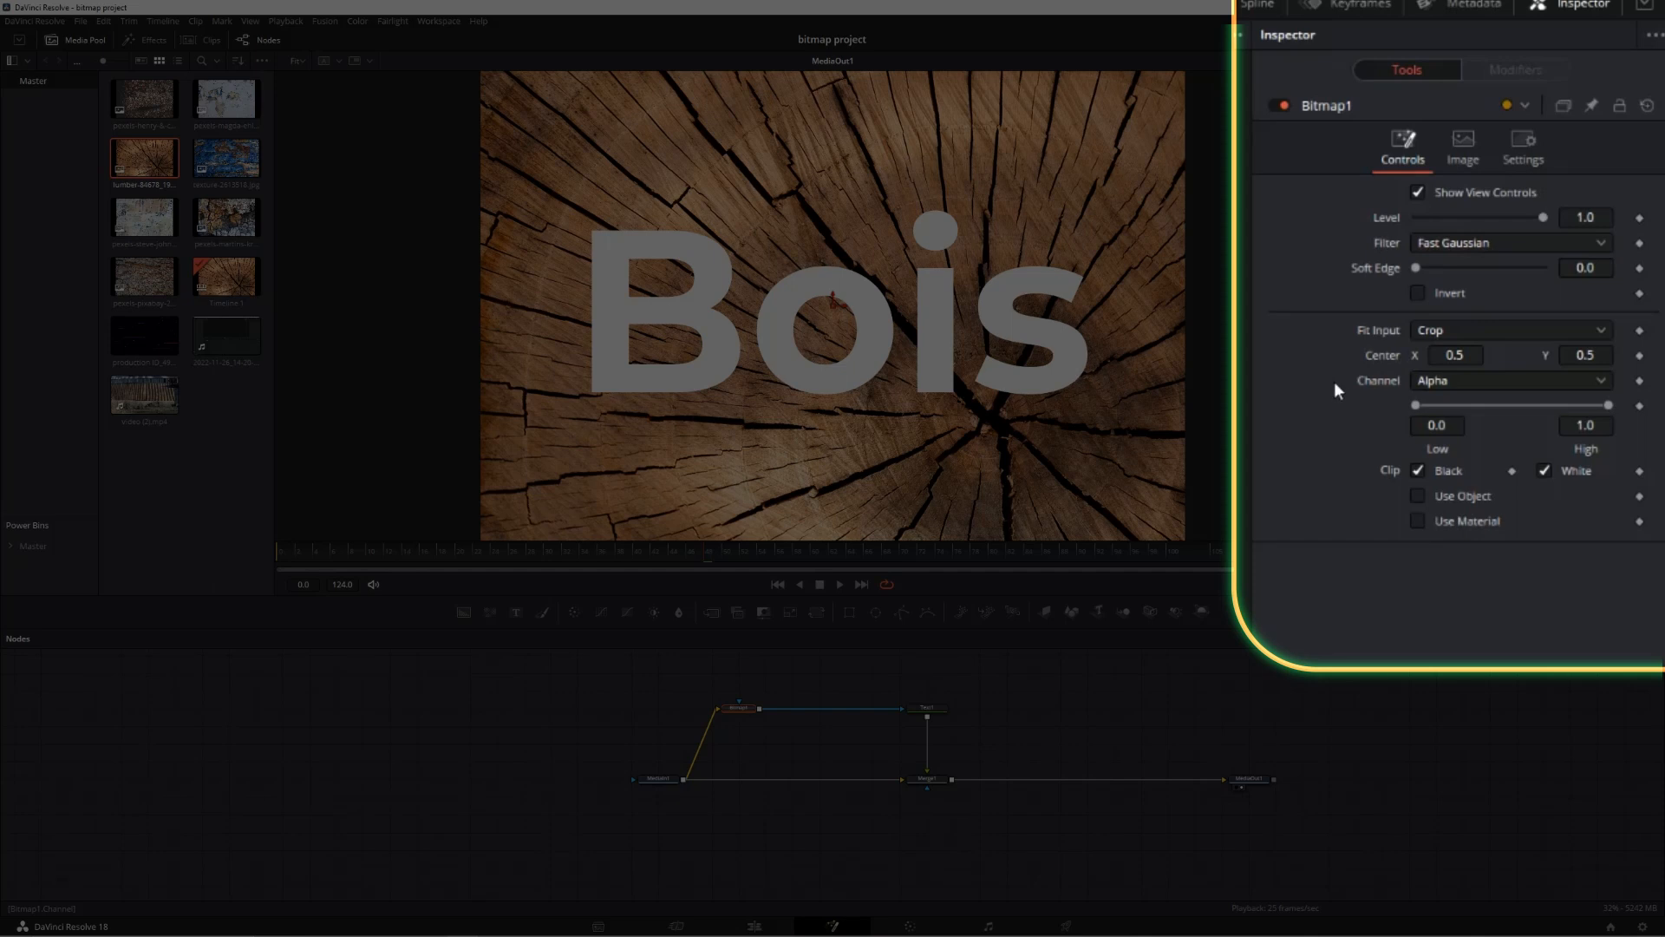
{"action": "left_click", "coordinate": [1486, 380]}
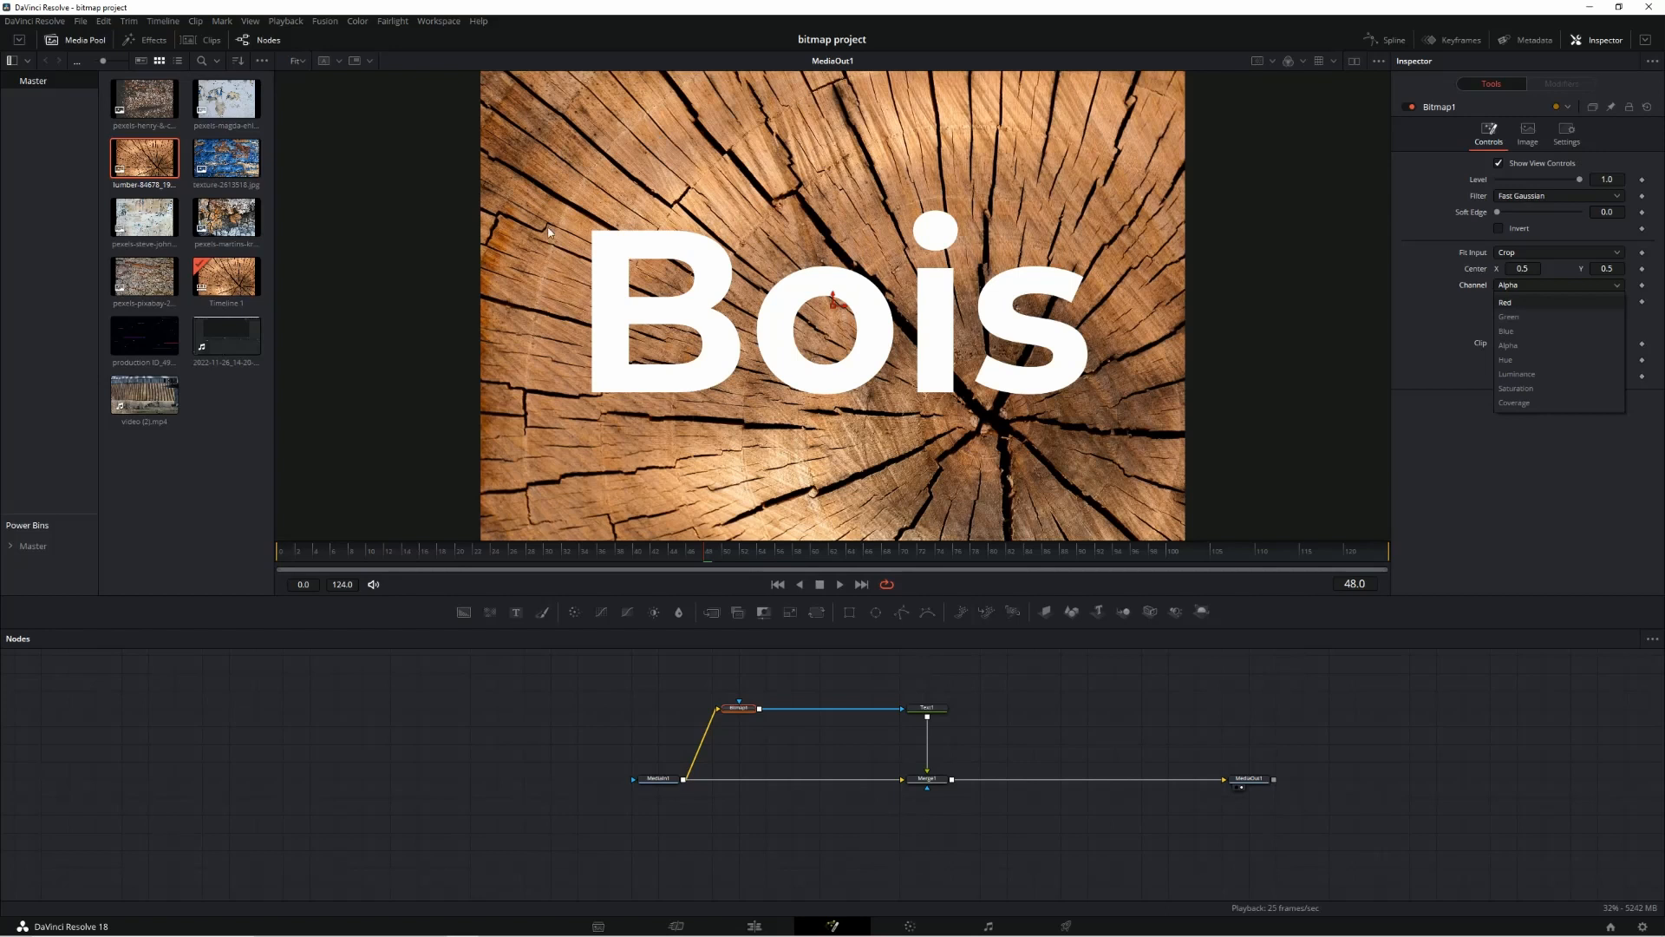
{"action": "left_click", "coordinate": [1558, 303]}
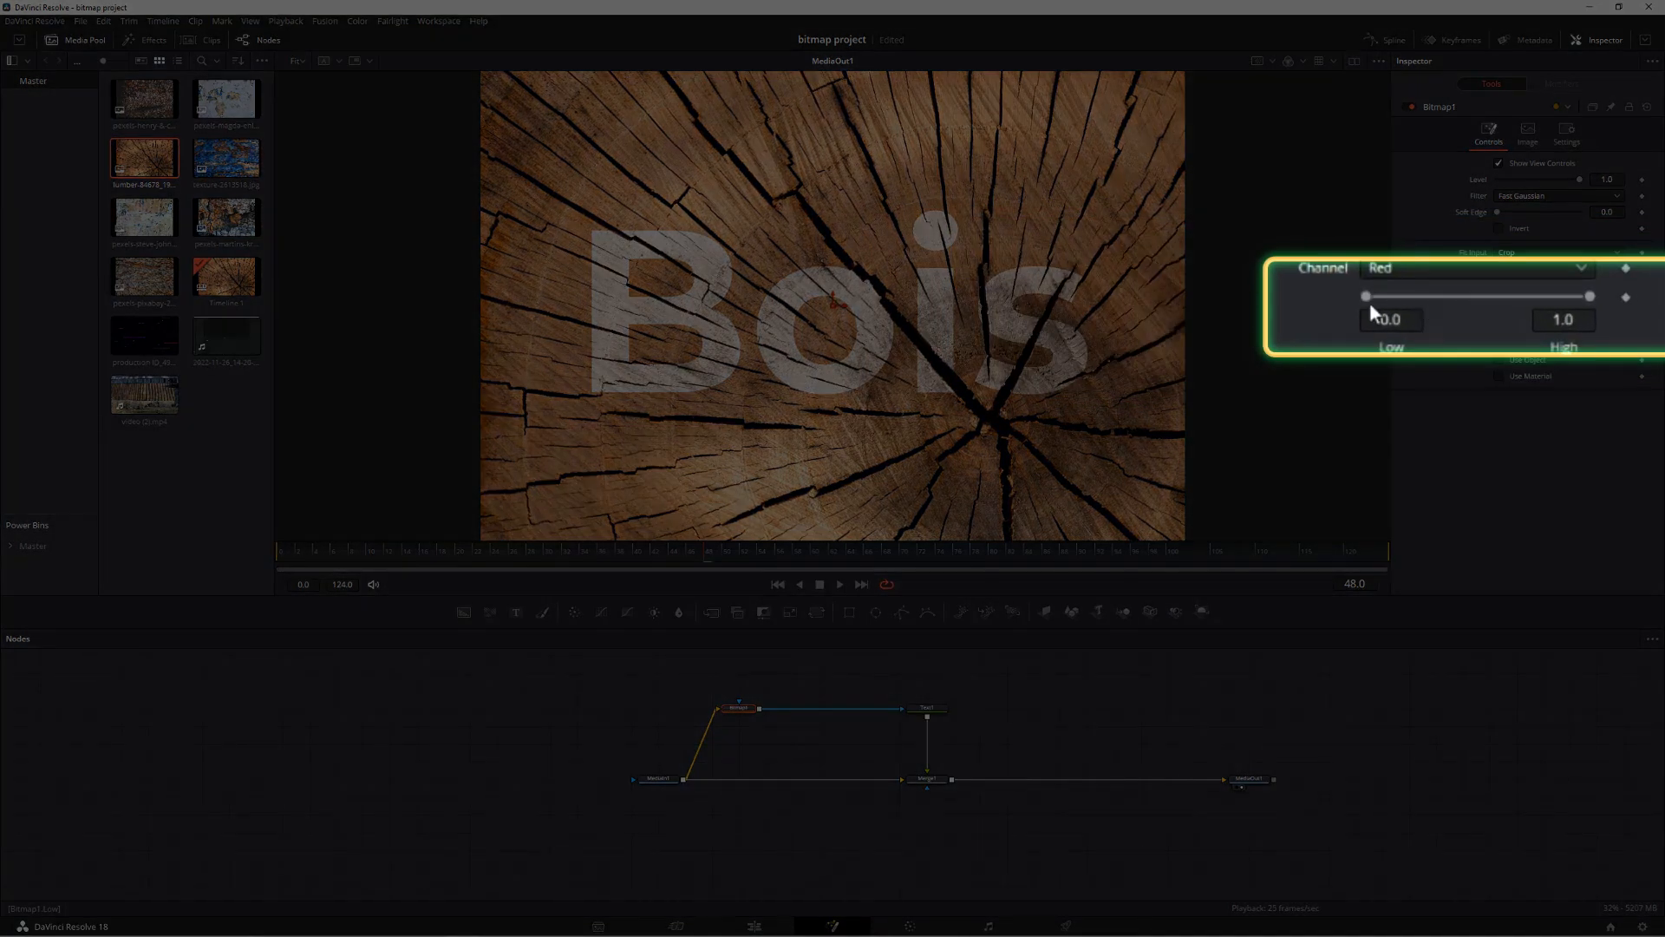
{"action": "mouse_move", "coordinate": [1376, 298]}
{"action": "left_mouse_down"}
{"action": "mouse_move", "coordinate": [1561, 304]}
{"action": "mouse_move", "coordinate": [1405, 304]}
{"action": "left_mouse_up"}
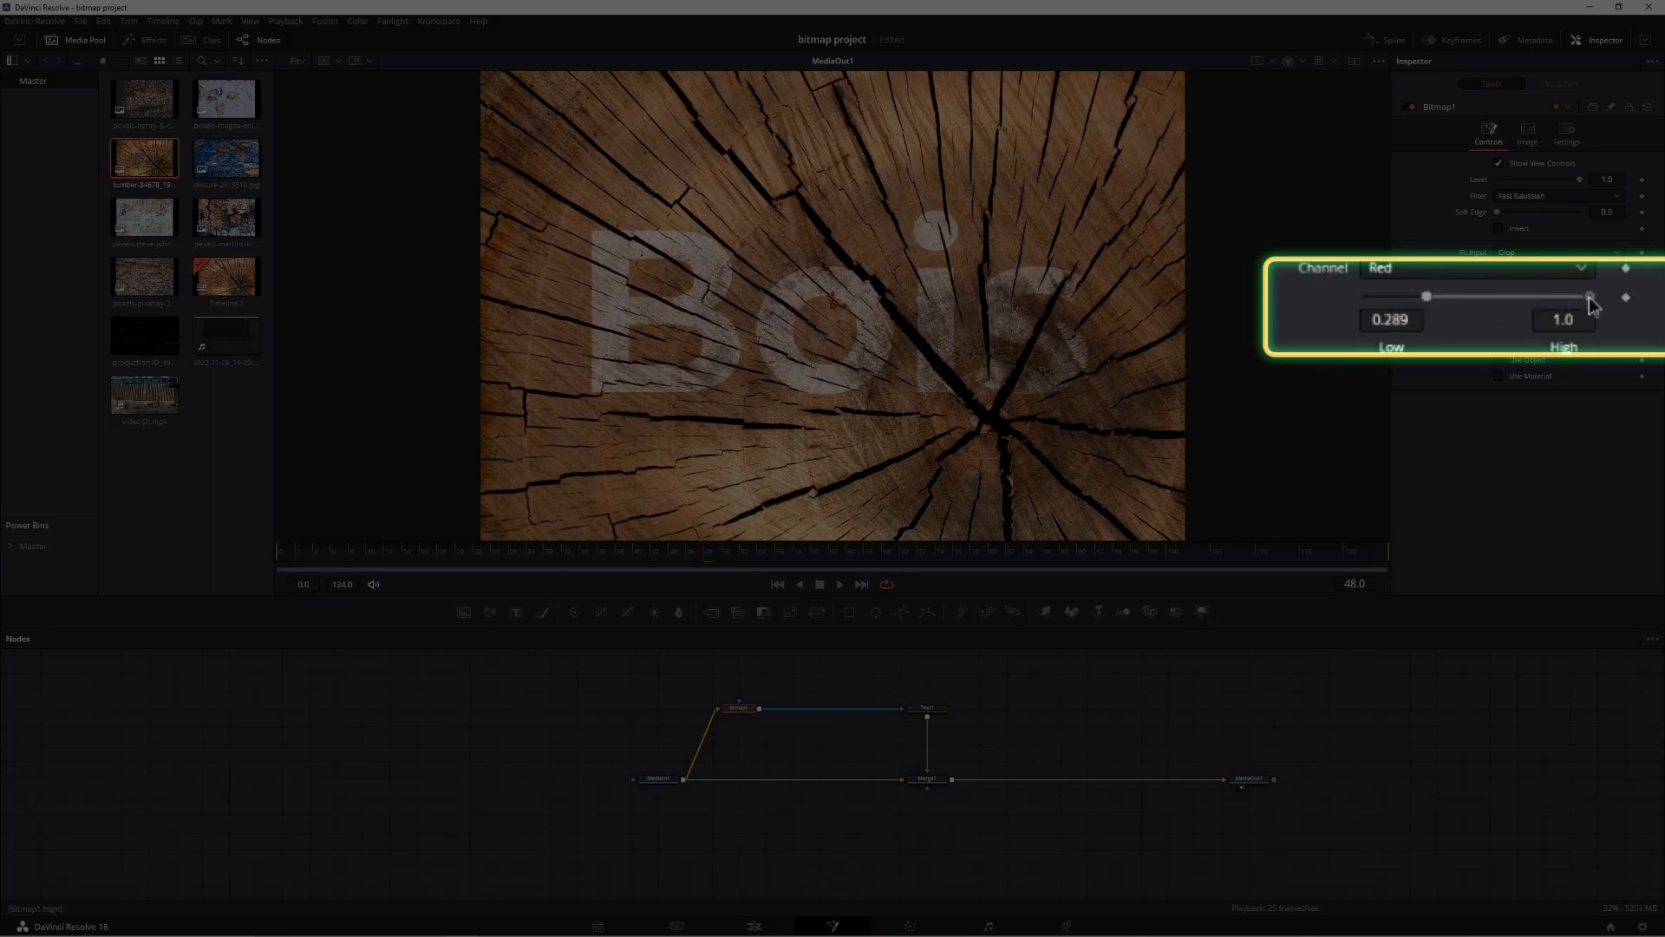
{"action": "mouse_move", "coordinate": [1589, 297]}
{"action": "left_mouse_down"}
{"action": "mouse_move", "coordinate": [1552, 310]}
{"action": "mouse_move", "coordinate": [1566, 310]}
{"action": "left_mouse_up"}
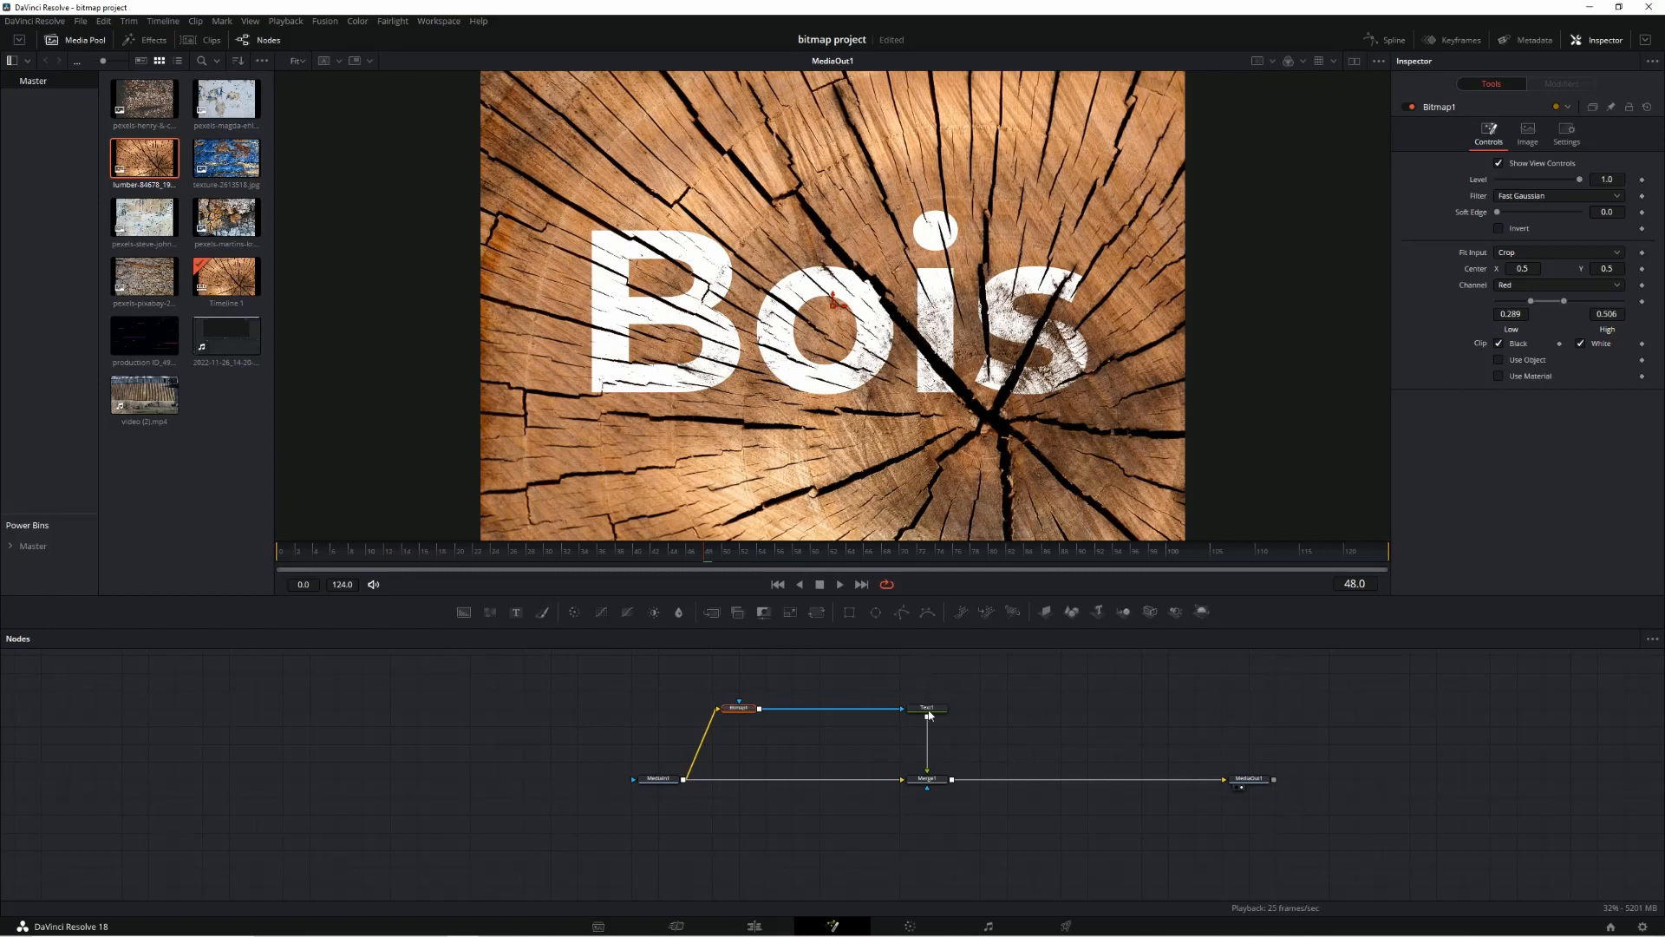
Try a Subtractive/Additive value of 0.48 on the Merge node and reset the node to its defaults.
{"action": "left_click", "coordinate": [927, 778]}
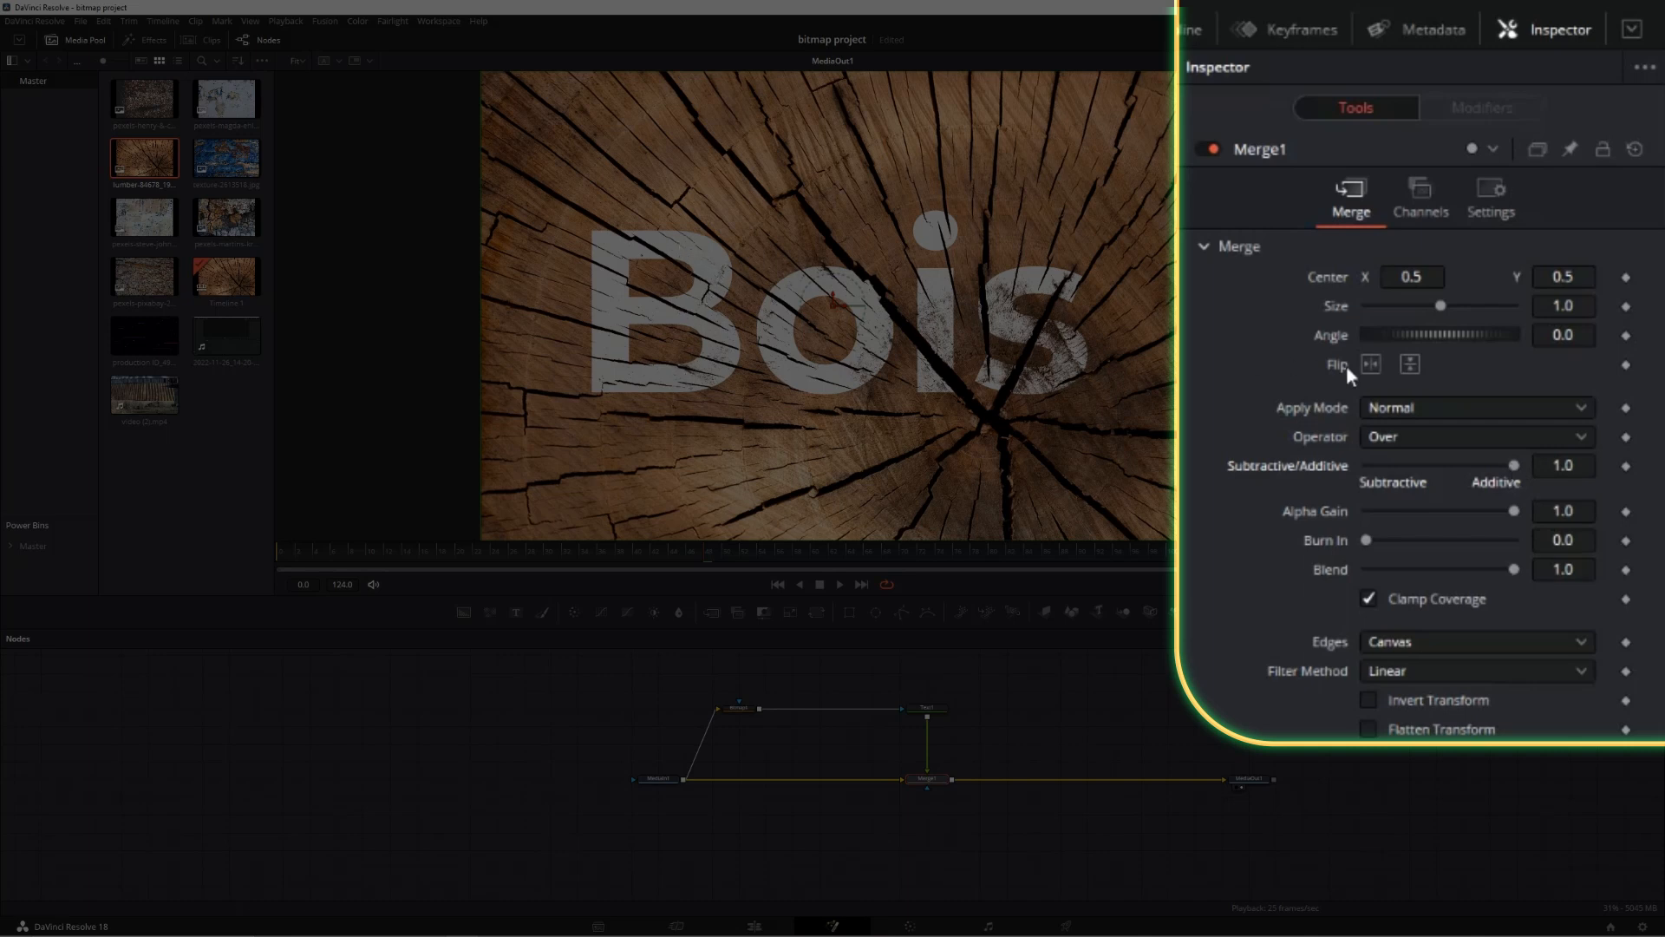
{"action": "left_click_drag", "start_coordinate": [1513, 467], "coordinate": [1538, 292]}
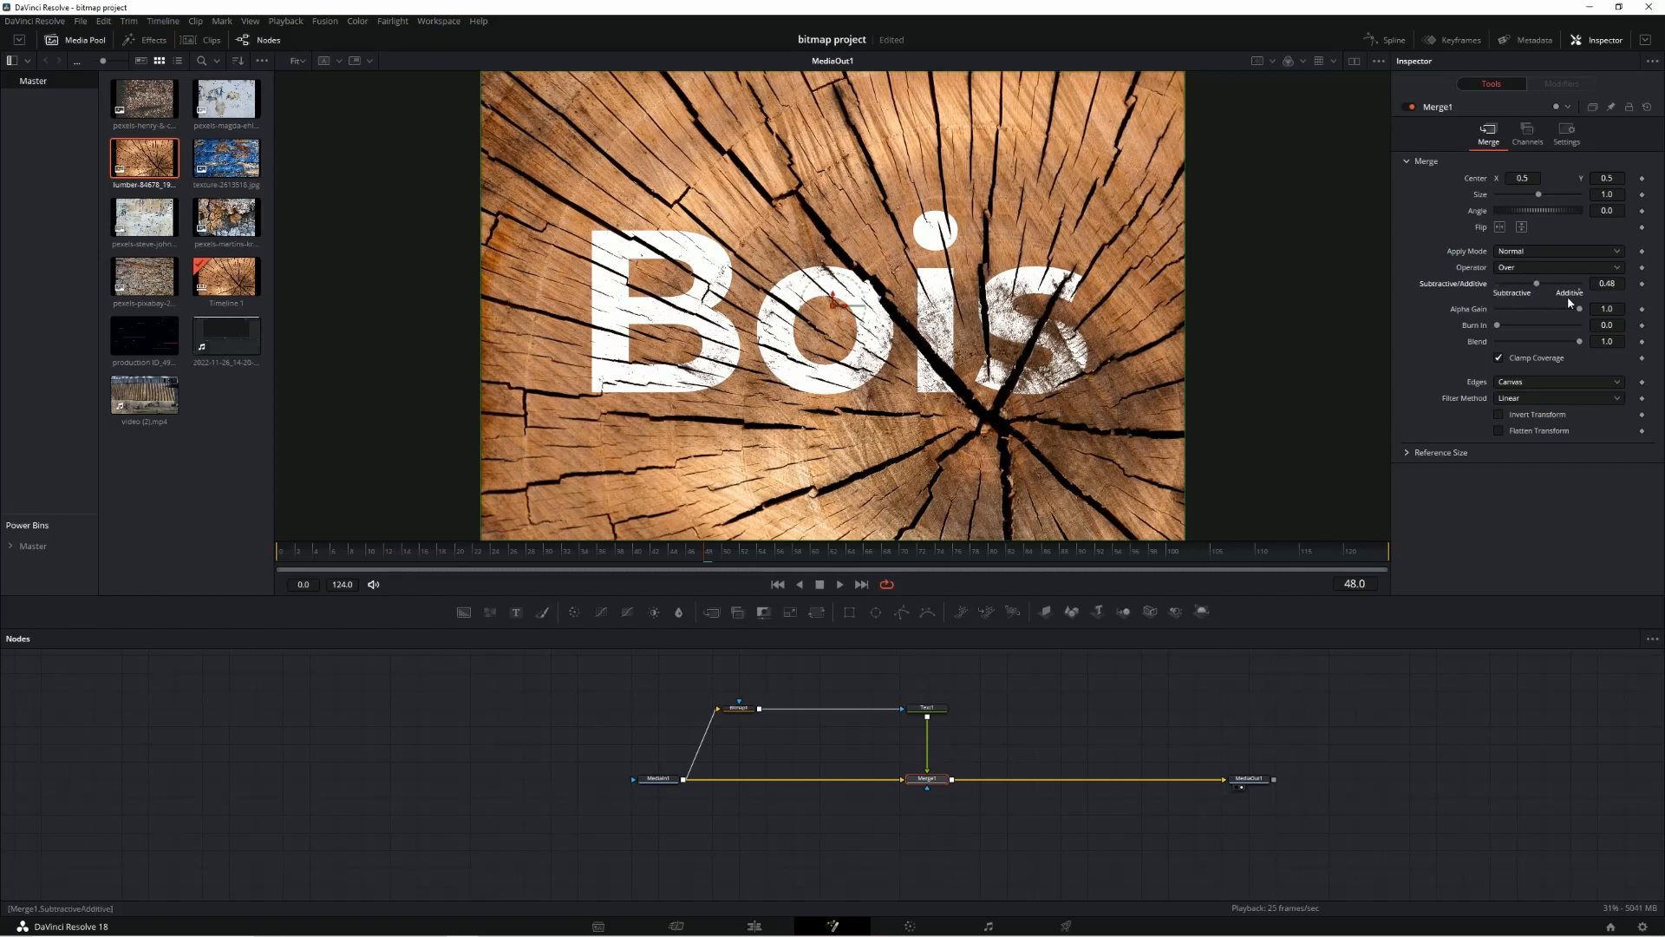
{"action": "left_click", "coordinate": [1647, 106]}
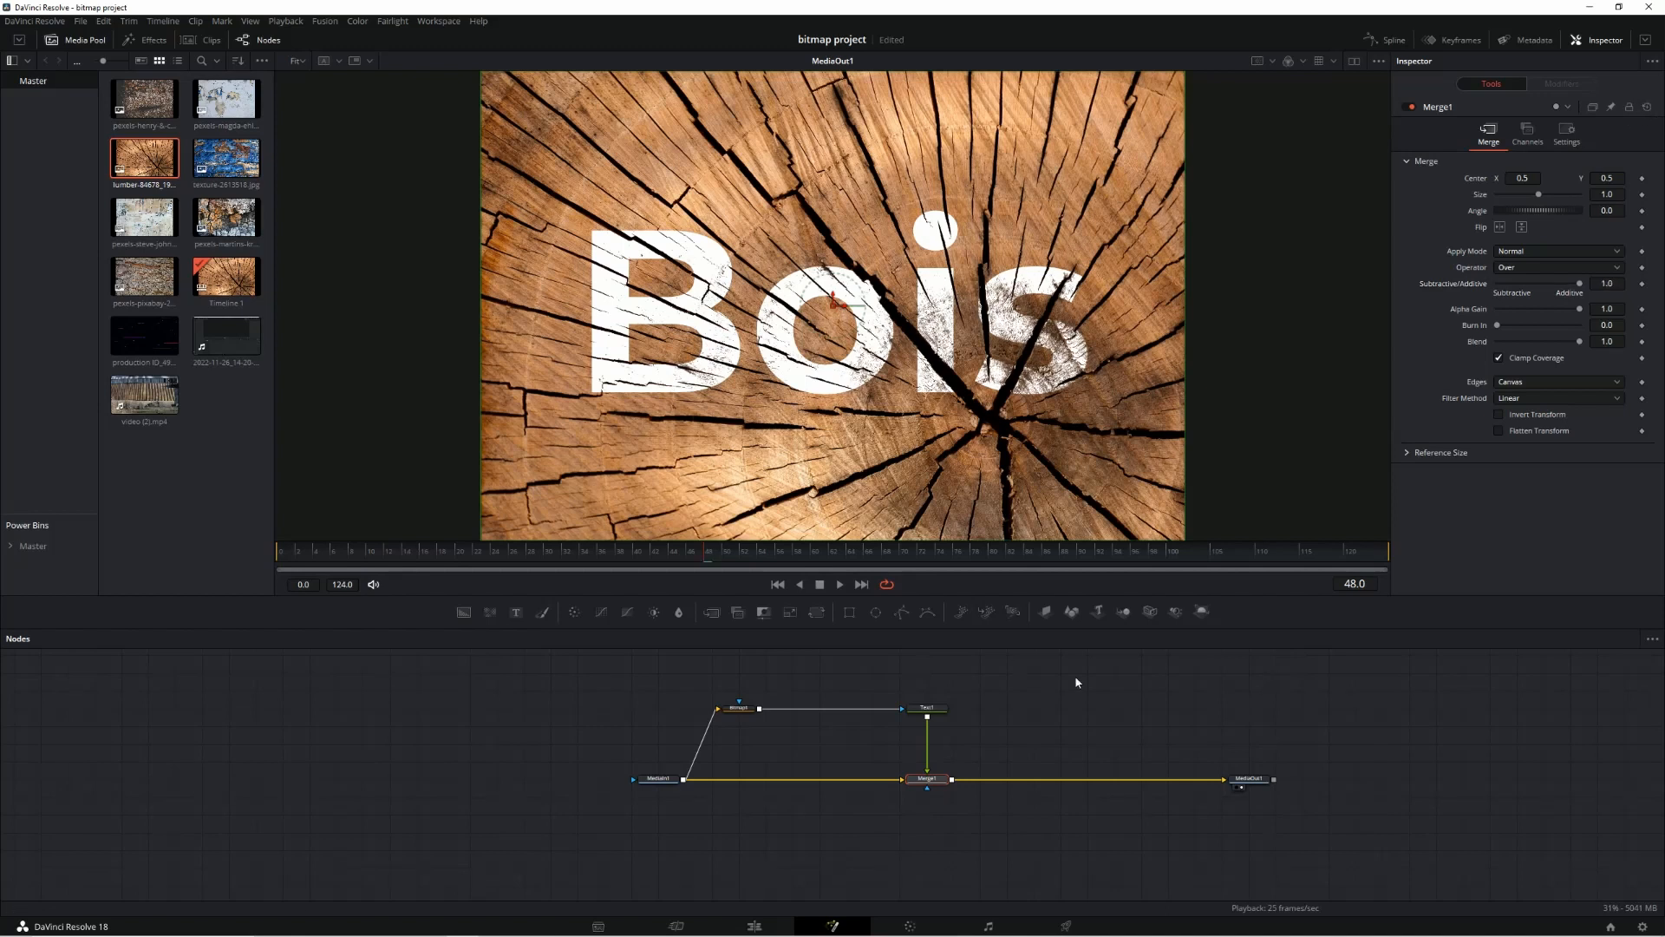
Reset the Bitmap node and set its channel to Luminance, with low at 0.194 and high at 0.611.
{"action": "left_click", "coordinate": [738, 708]}
{"action": "left_click", "coordinate": [1647, 107]}
{"action": "left_click", "coordinate": [1566, 285]}
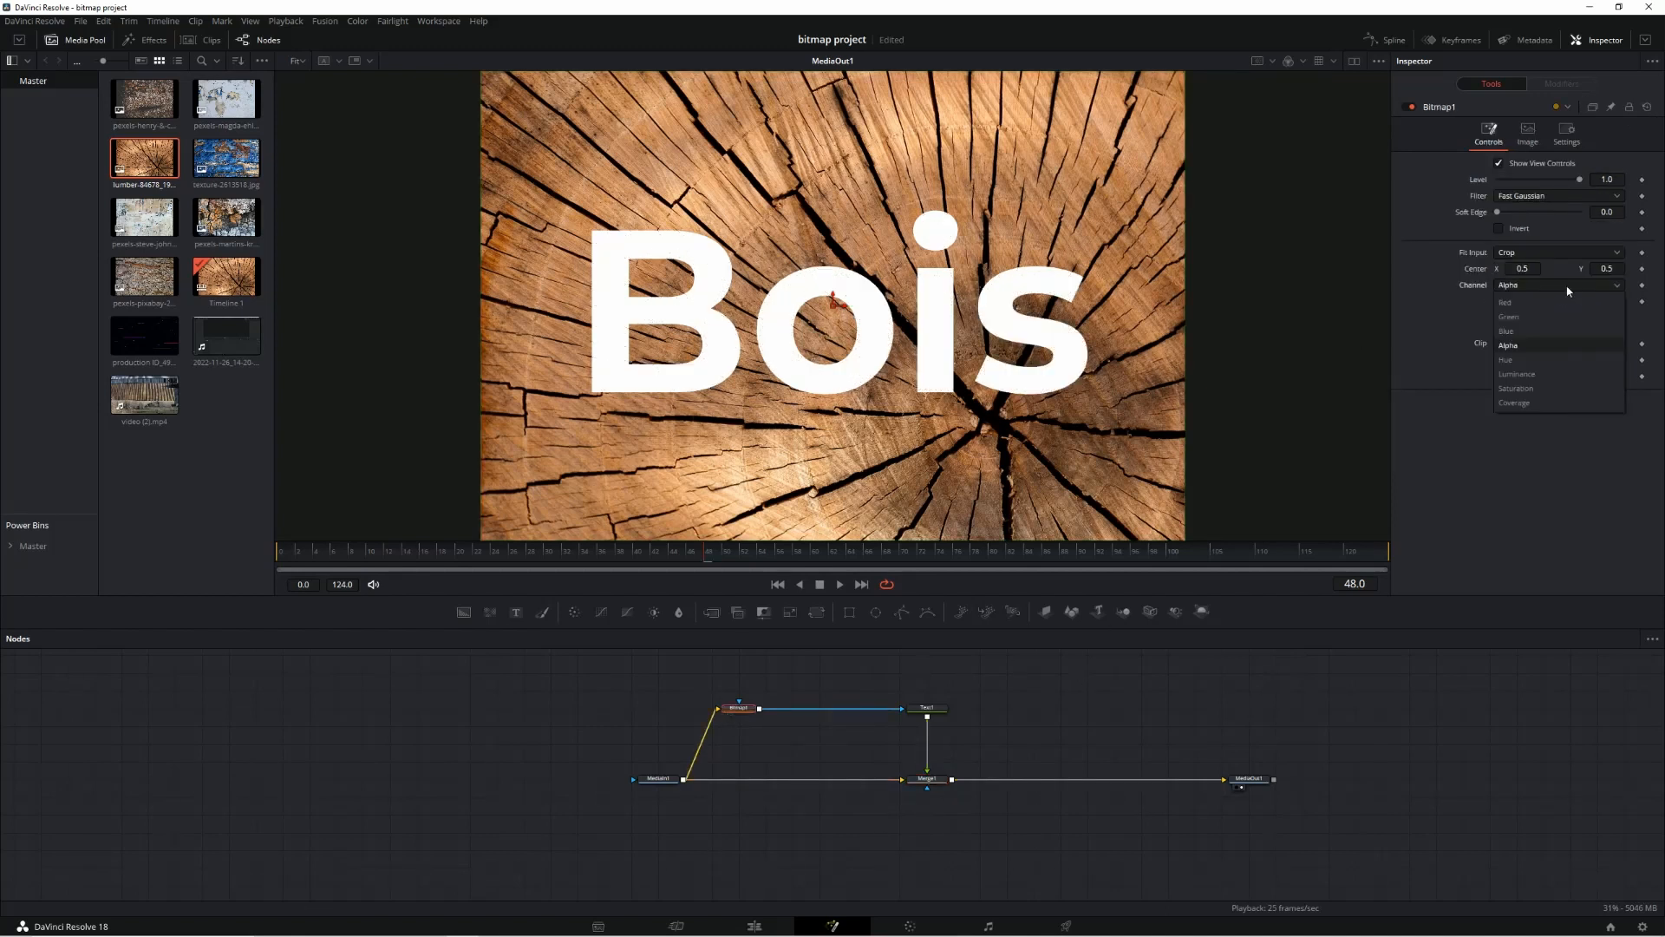
{"action": "left_click", "coordinate": [1543, 374]}
{"action": "left_click_drag", "start_coordinate": [1498, 302], "coordinate": [1531, 308]}
{"action": "left_click_drag", "start_coordinate": [1520, 308], "coordinate": [1520, 310]}
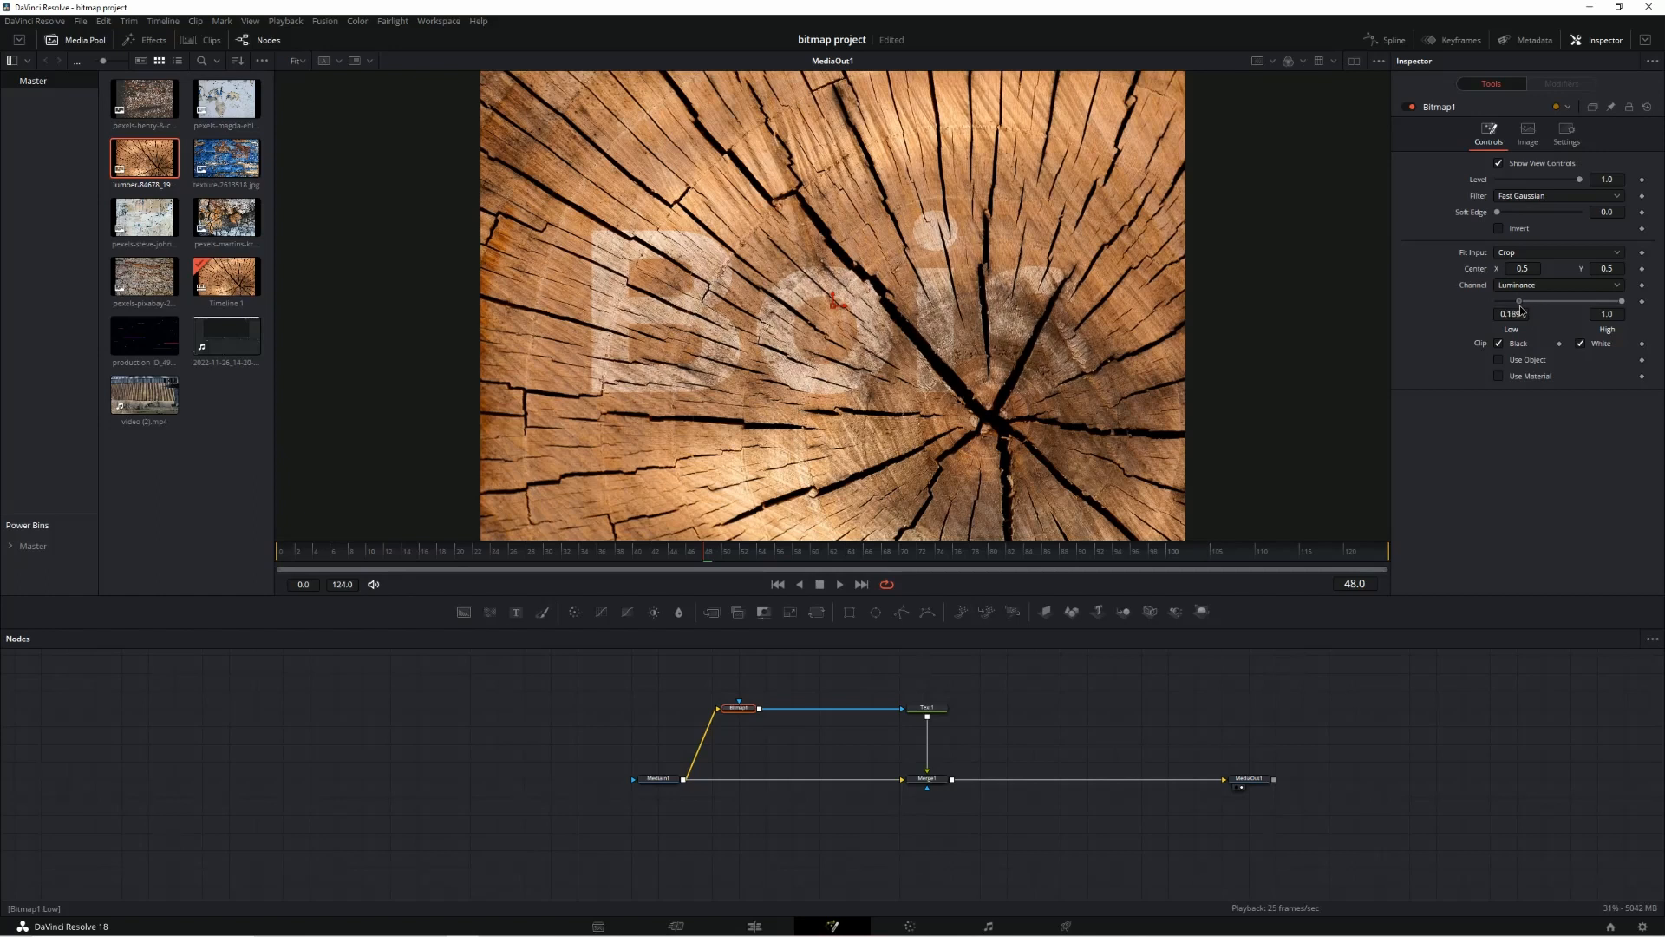
{"action": "left_click_drag", "start_coordinate": [1623, 308], "coordinate": [1578, 312]}
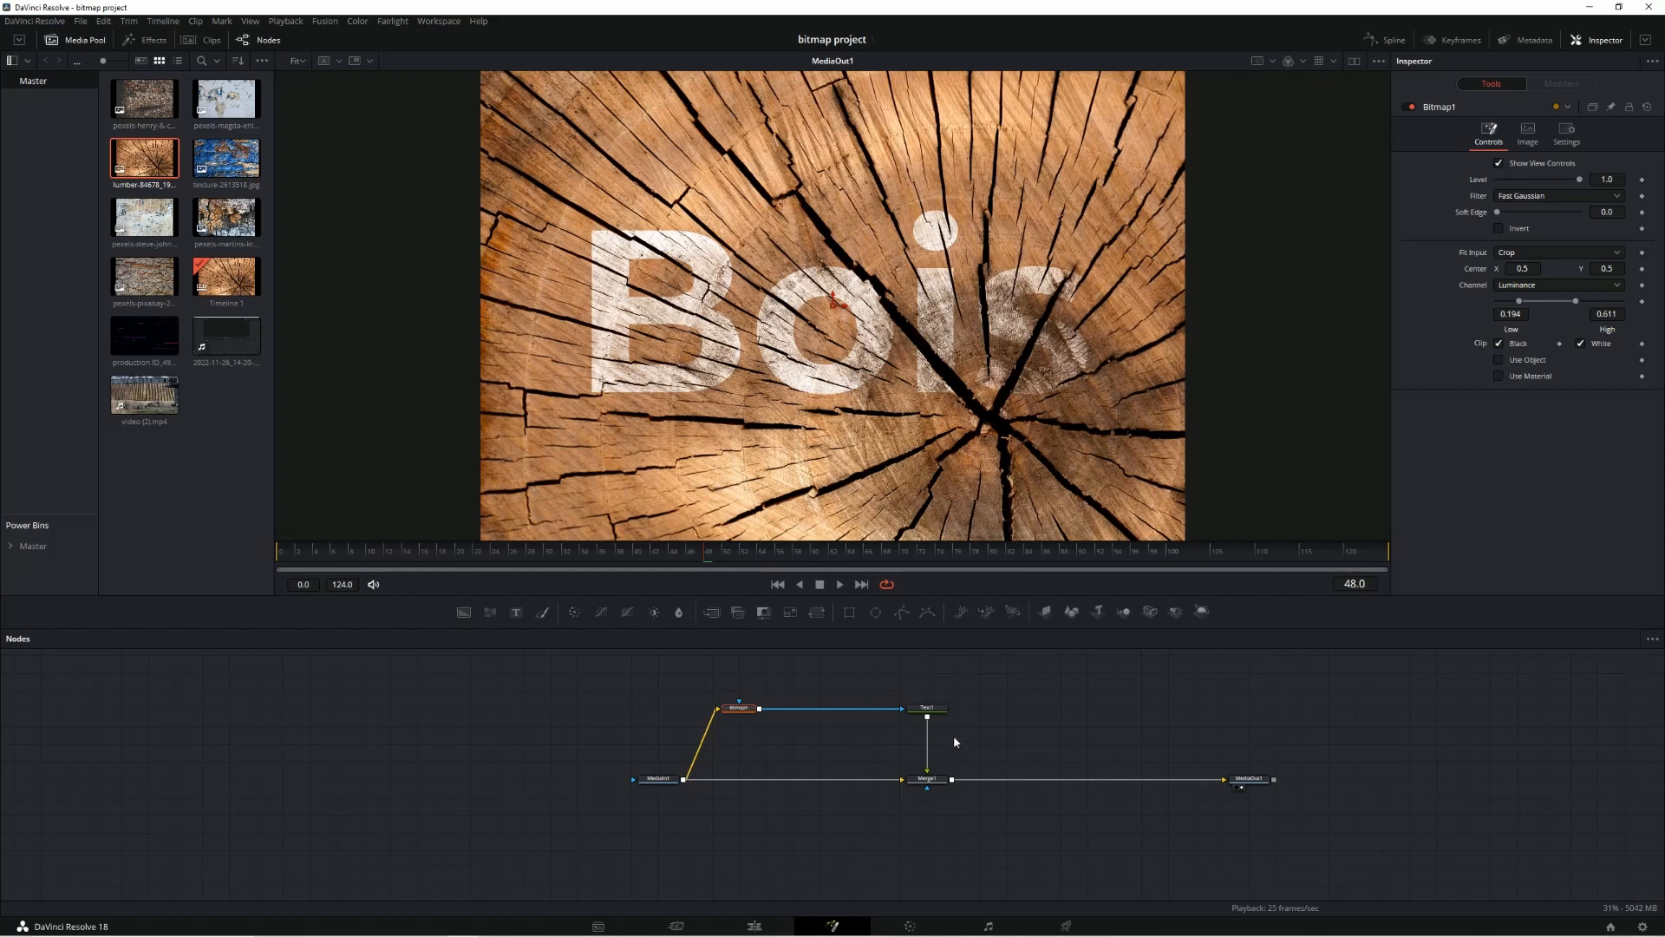
Set the Merge node's operator to In.
{"action": "left_click", "coordinate": [925, 781]}
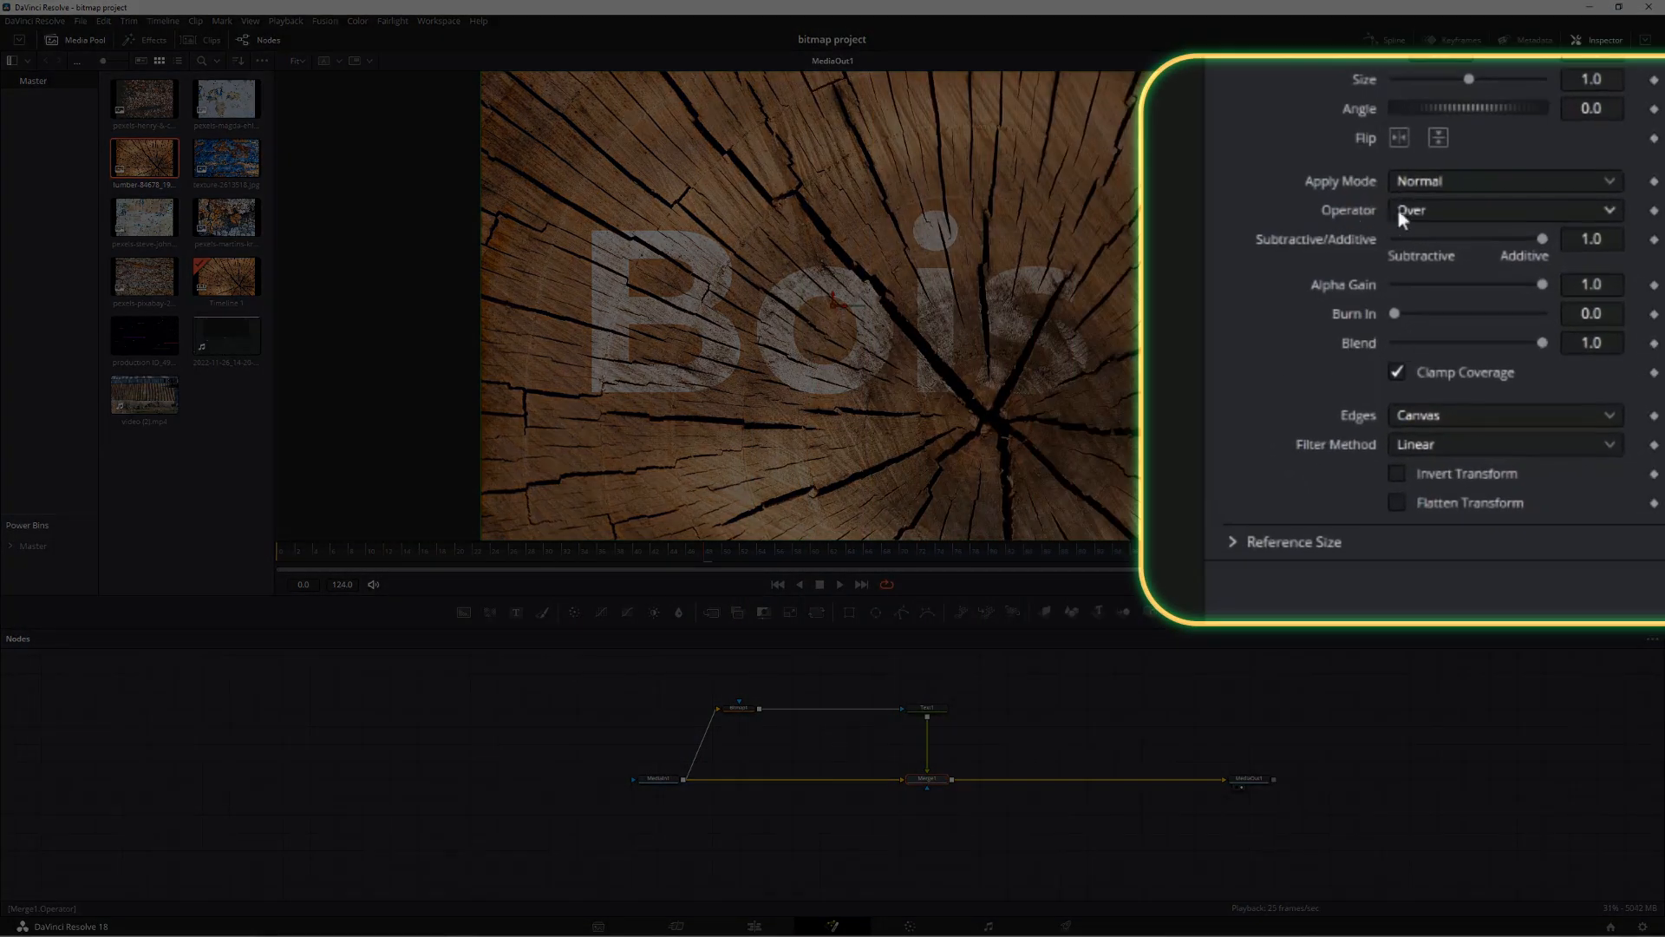
{"action": "left_click", "coordinate": [1465, 210]}
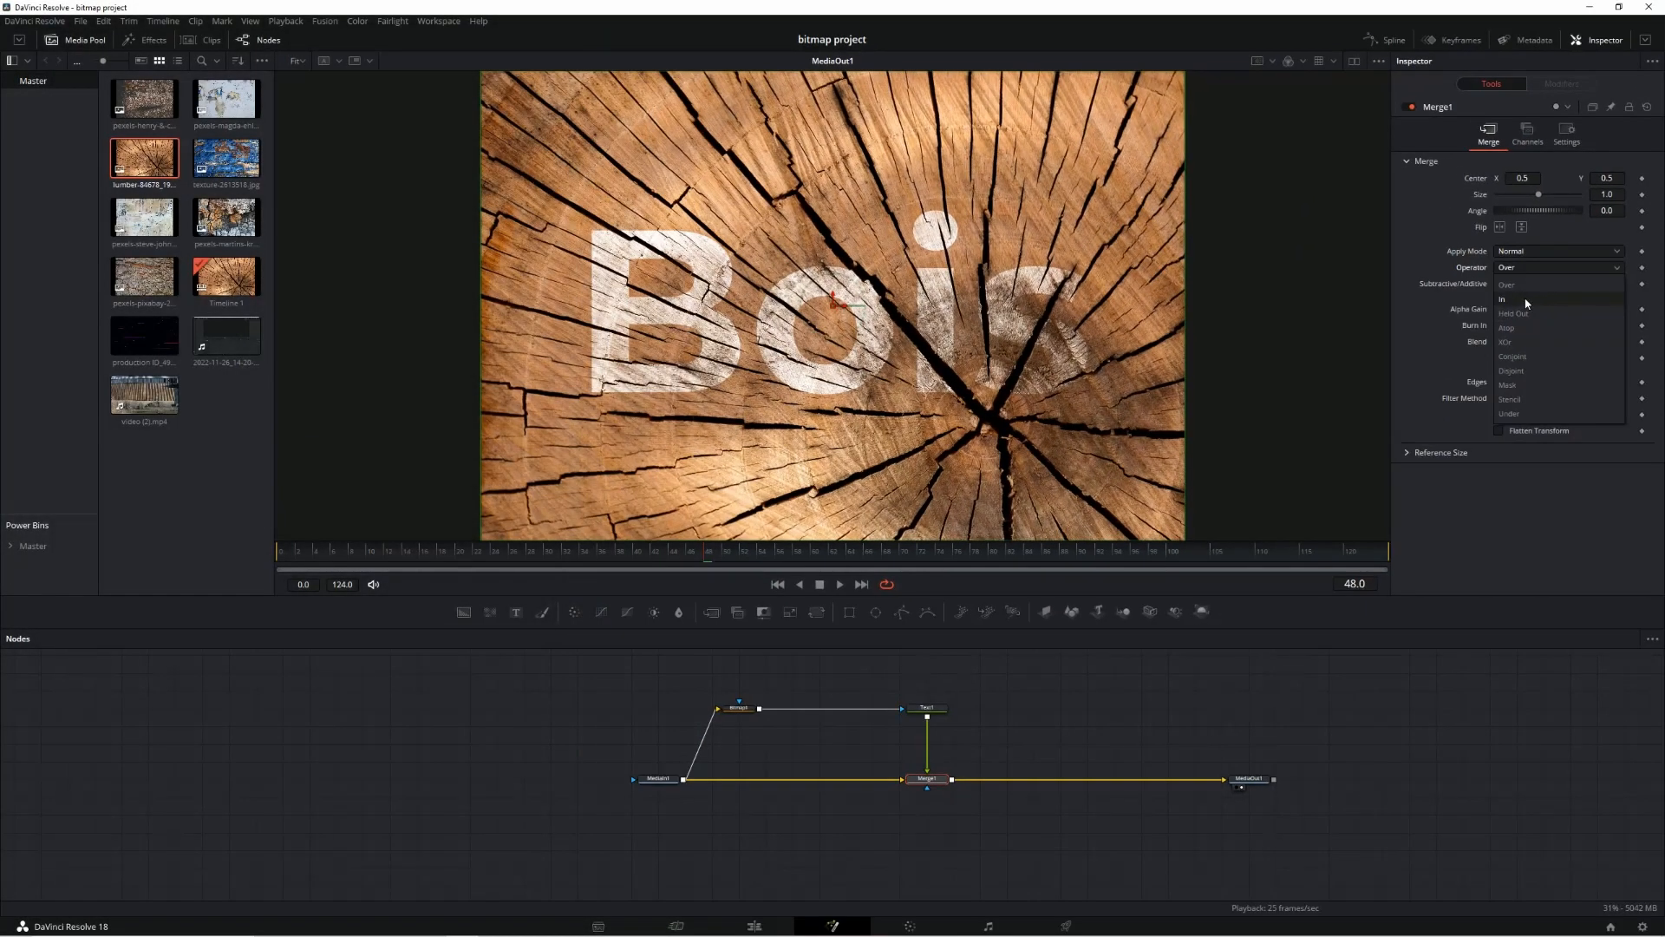
{"action": "left_click", "coordinate": [1527, 301]}
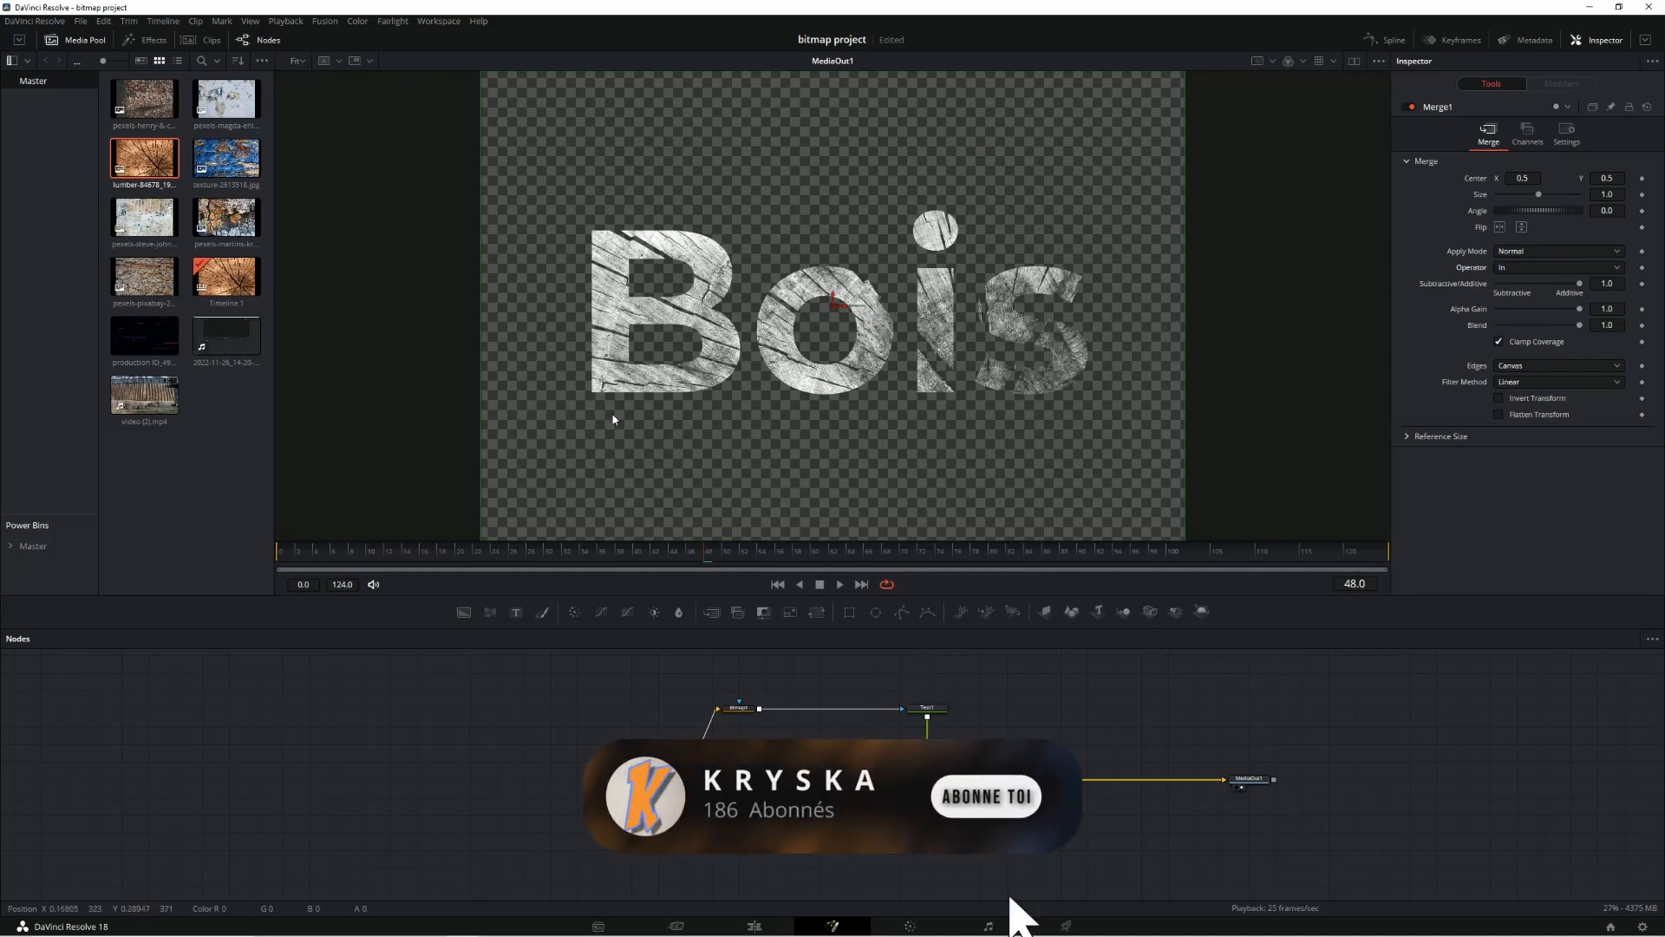
Try the XOr and Mask operators on the Merge node, with a Subtractive/Additive value of 0.866 for Mask.
{"action": "left_click", "coordinate": [1552, 267]}
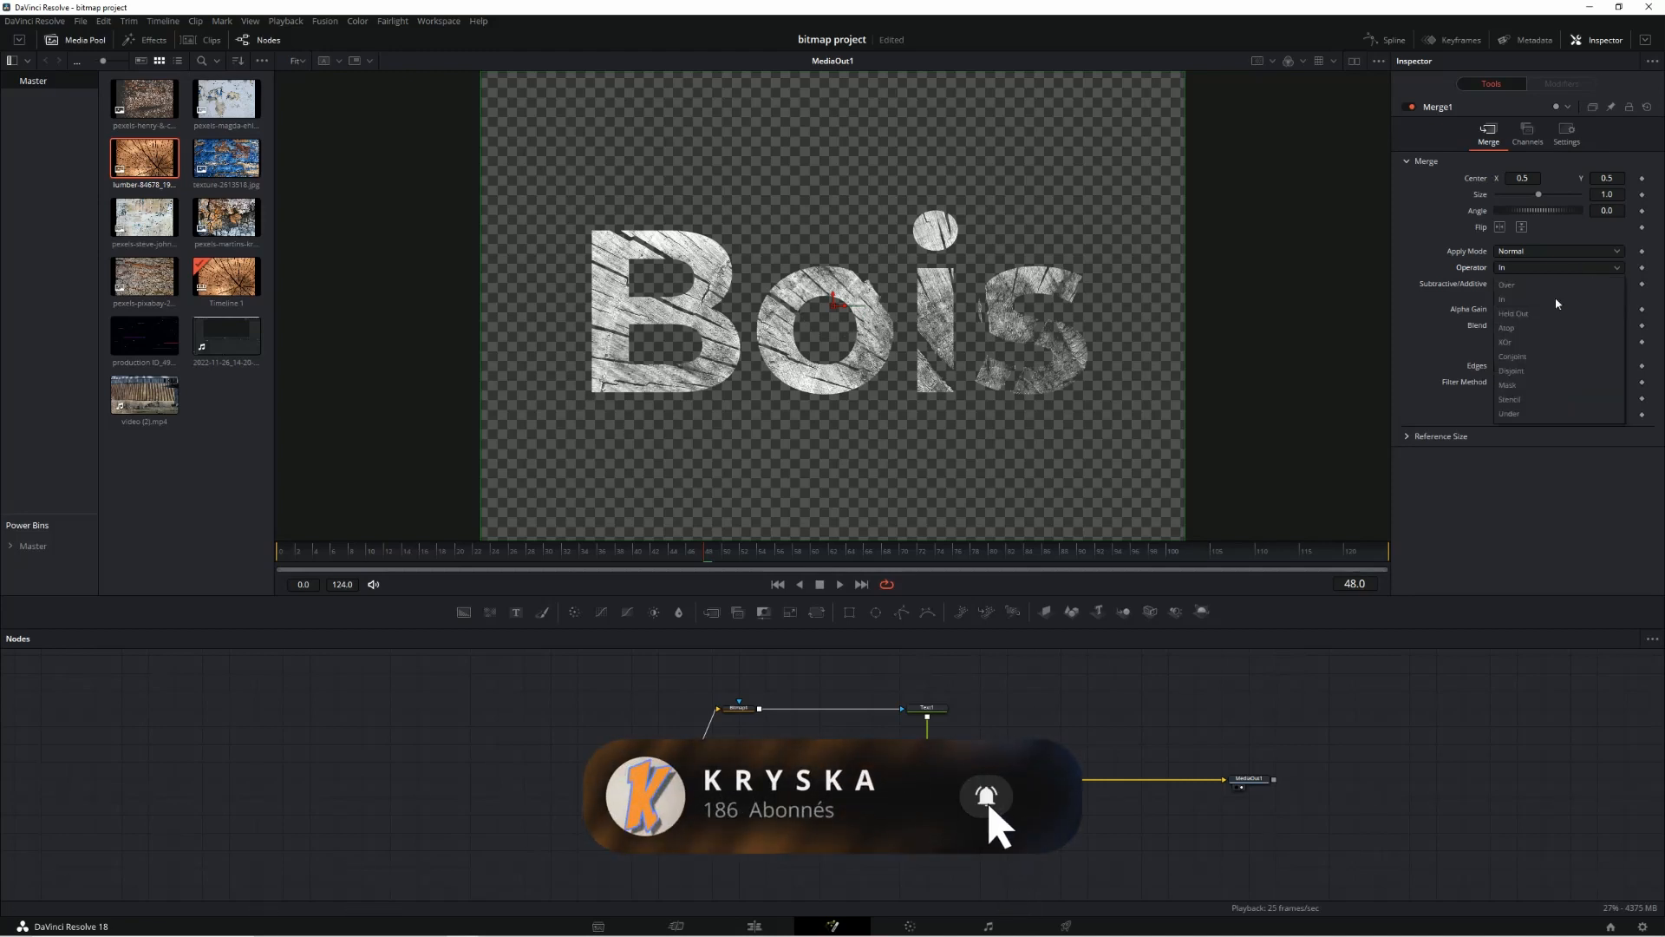
{"action": "left_click", "coordinate": [1538, 343]}
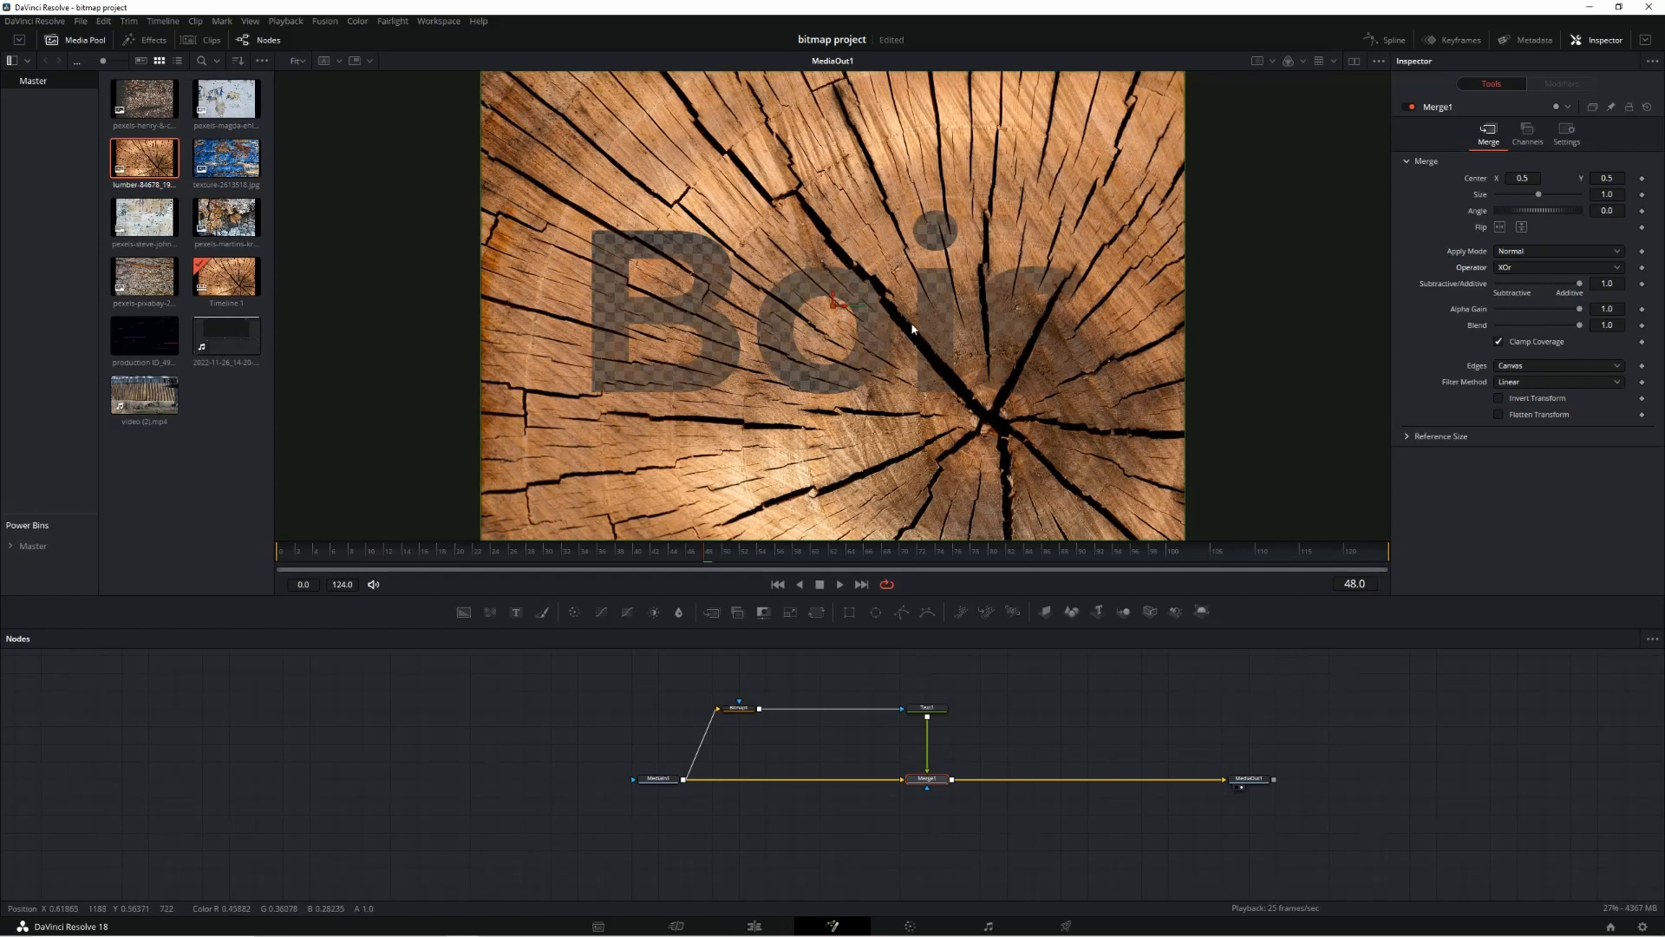
{"action": "left_click", "coordinate": [1536, 269]}
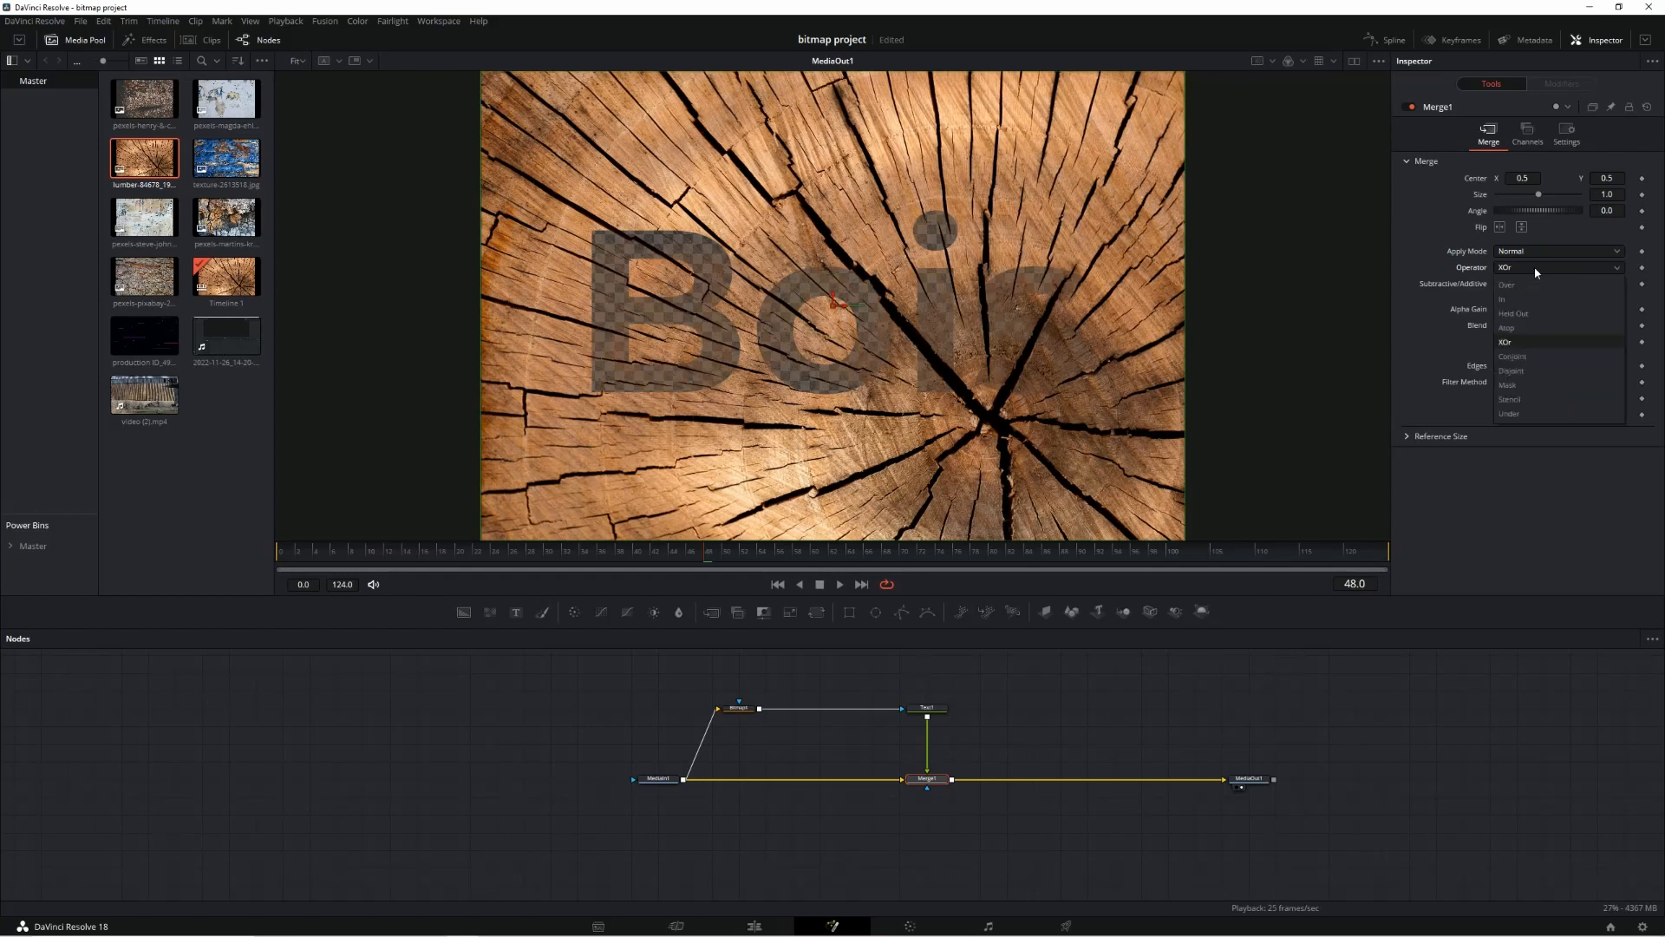
{"action": "left_click", "coordinate": [1523, 383]}
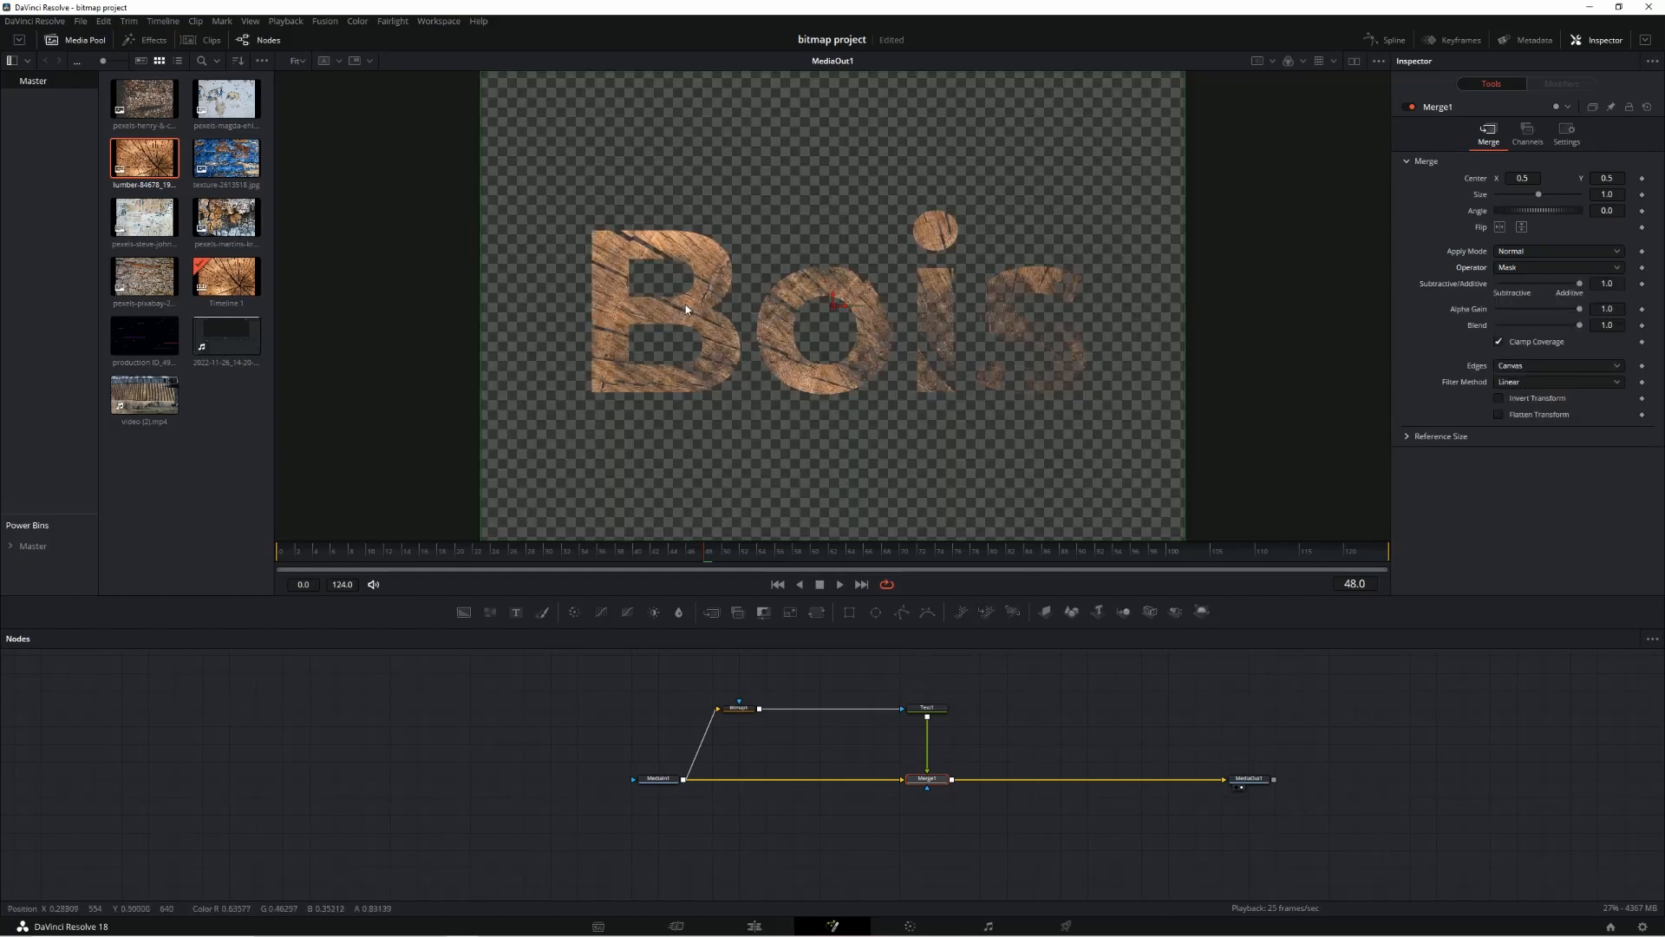
{"action": "left_click_drag", "start_coordinate": [1579, 284], "coordinate": [1568, 284]}
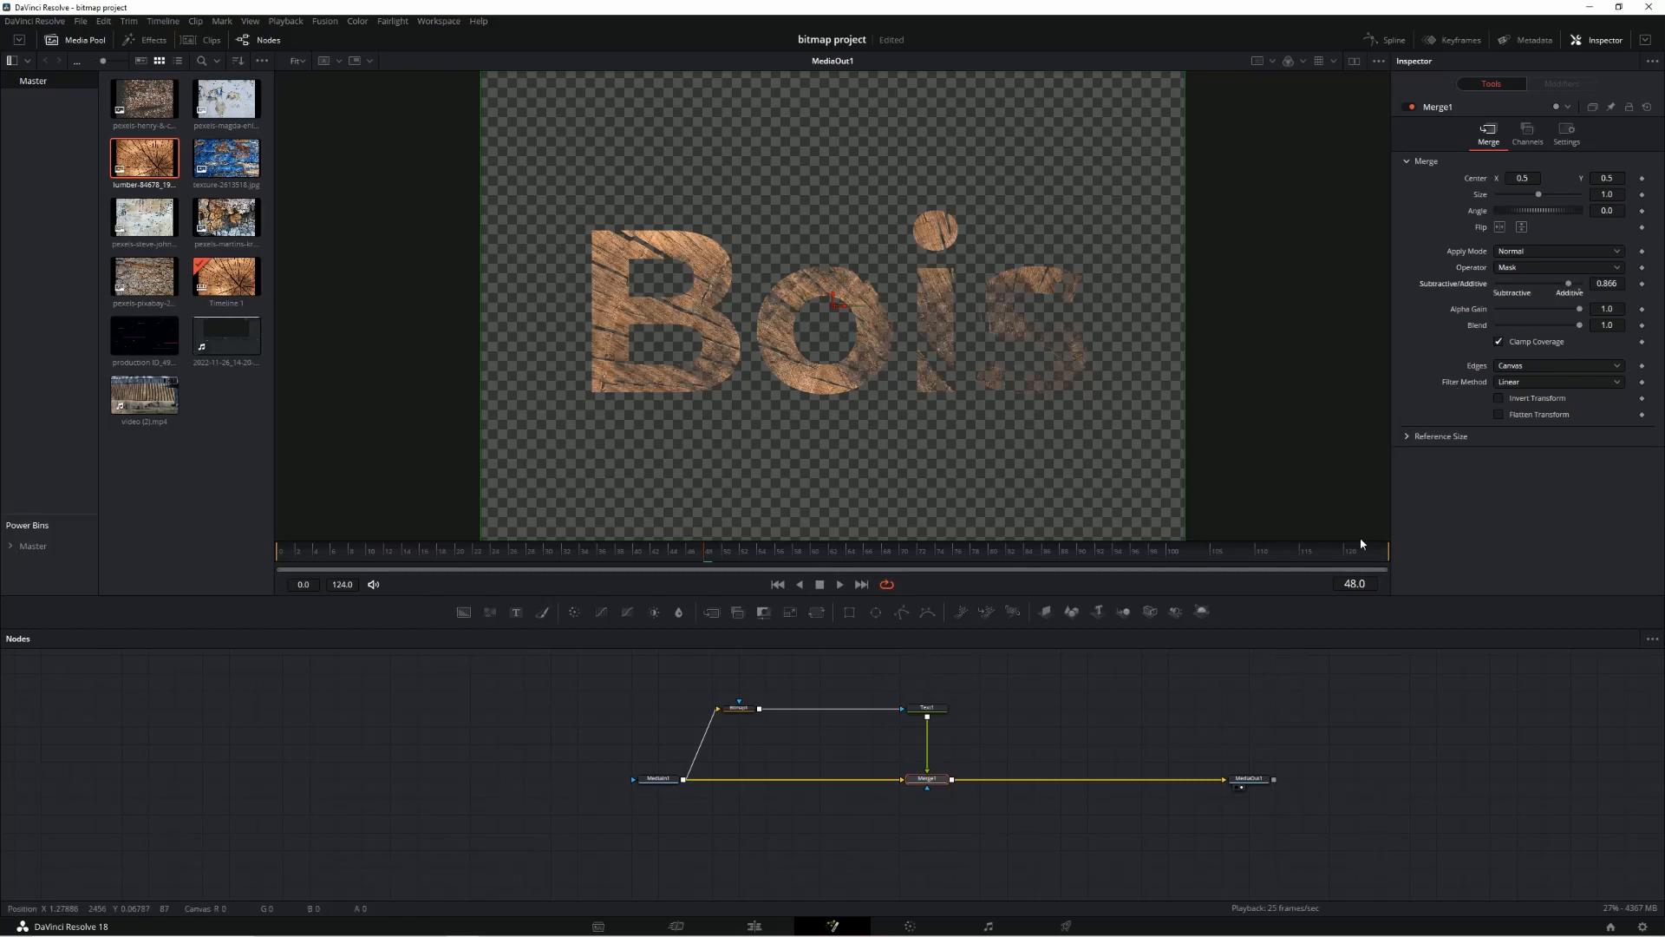
Reset the Bitmap node and the Merge node to their default settings.
{"action": "left_click", "coordinate": [740, 707]}
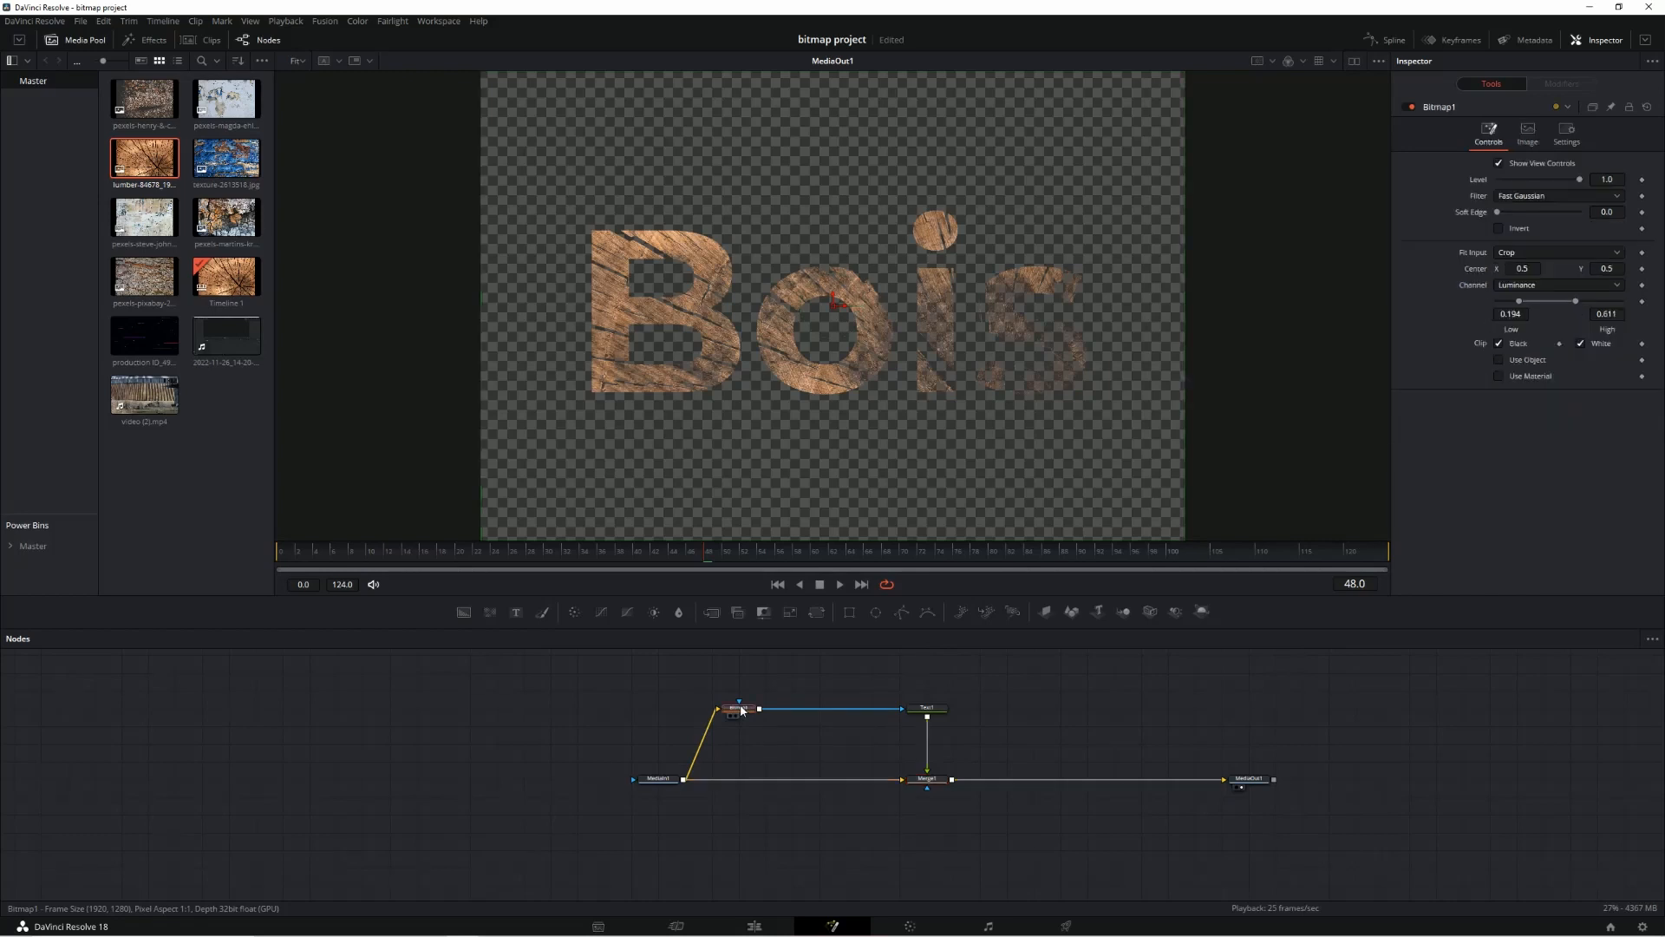
{"action": "left_click_drag", "start_coordinate": [1578, 304], "coordinate": [1252, 487]}
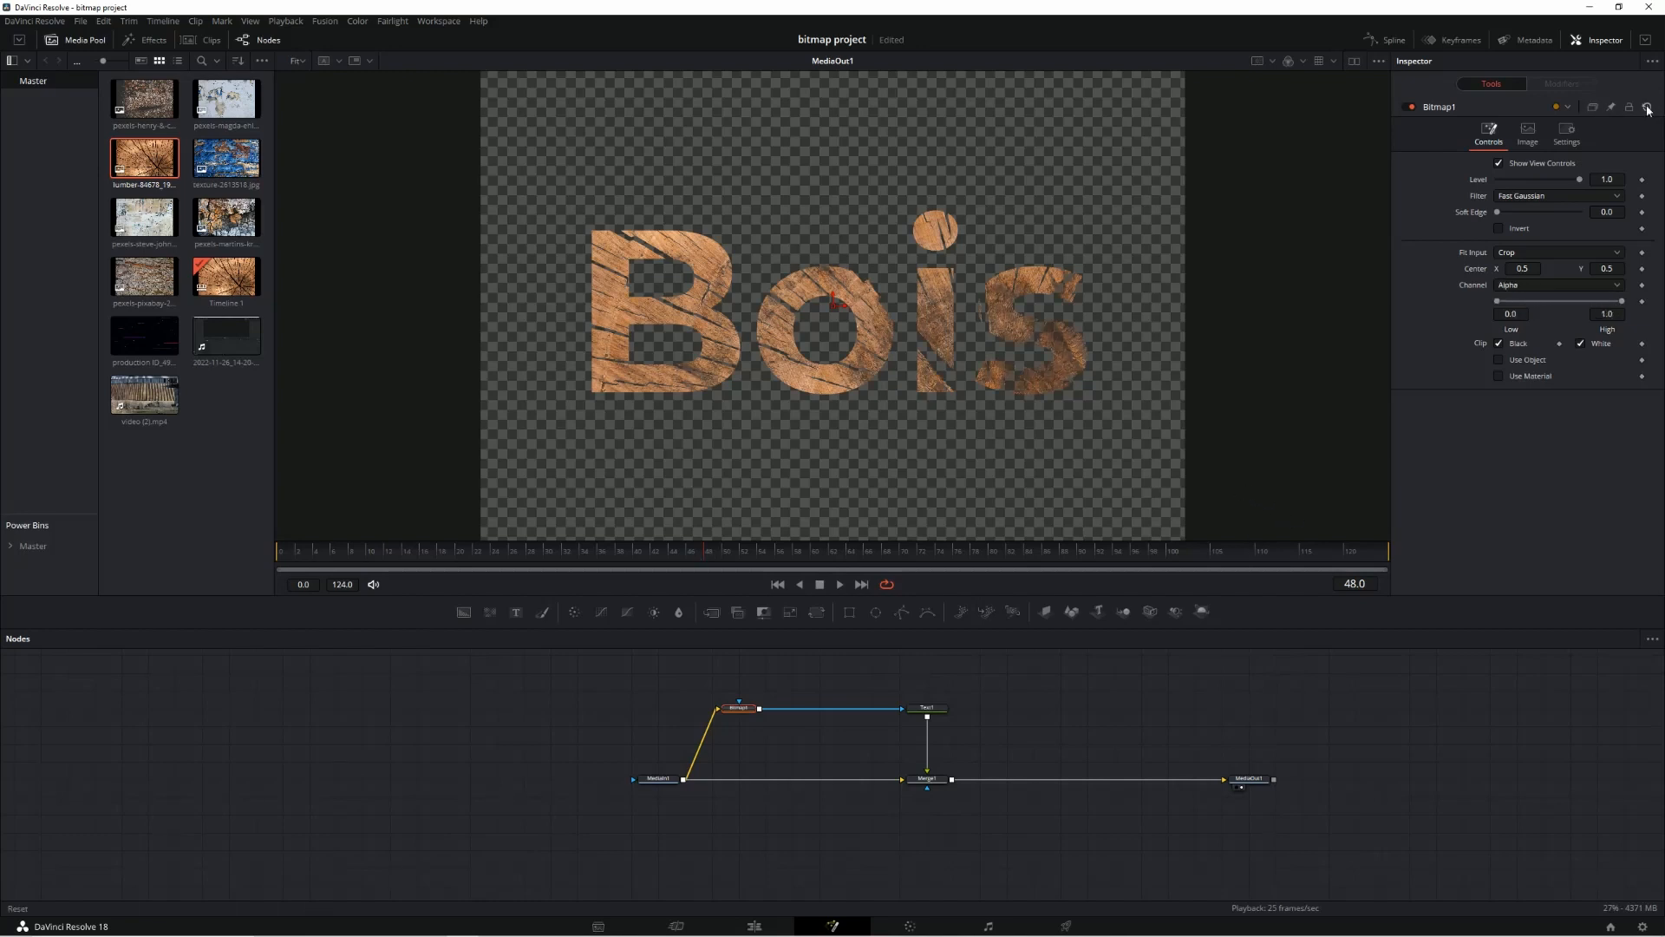
{"action": "left_click", "coordinate": [927, 778]}
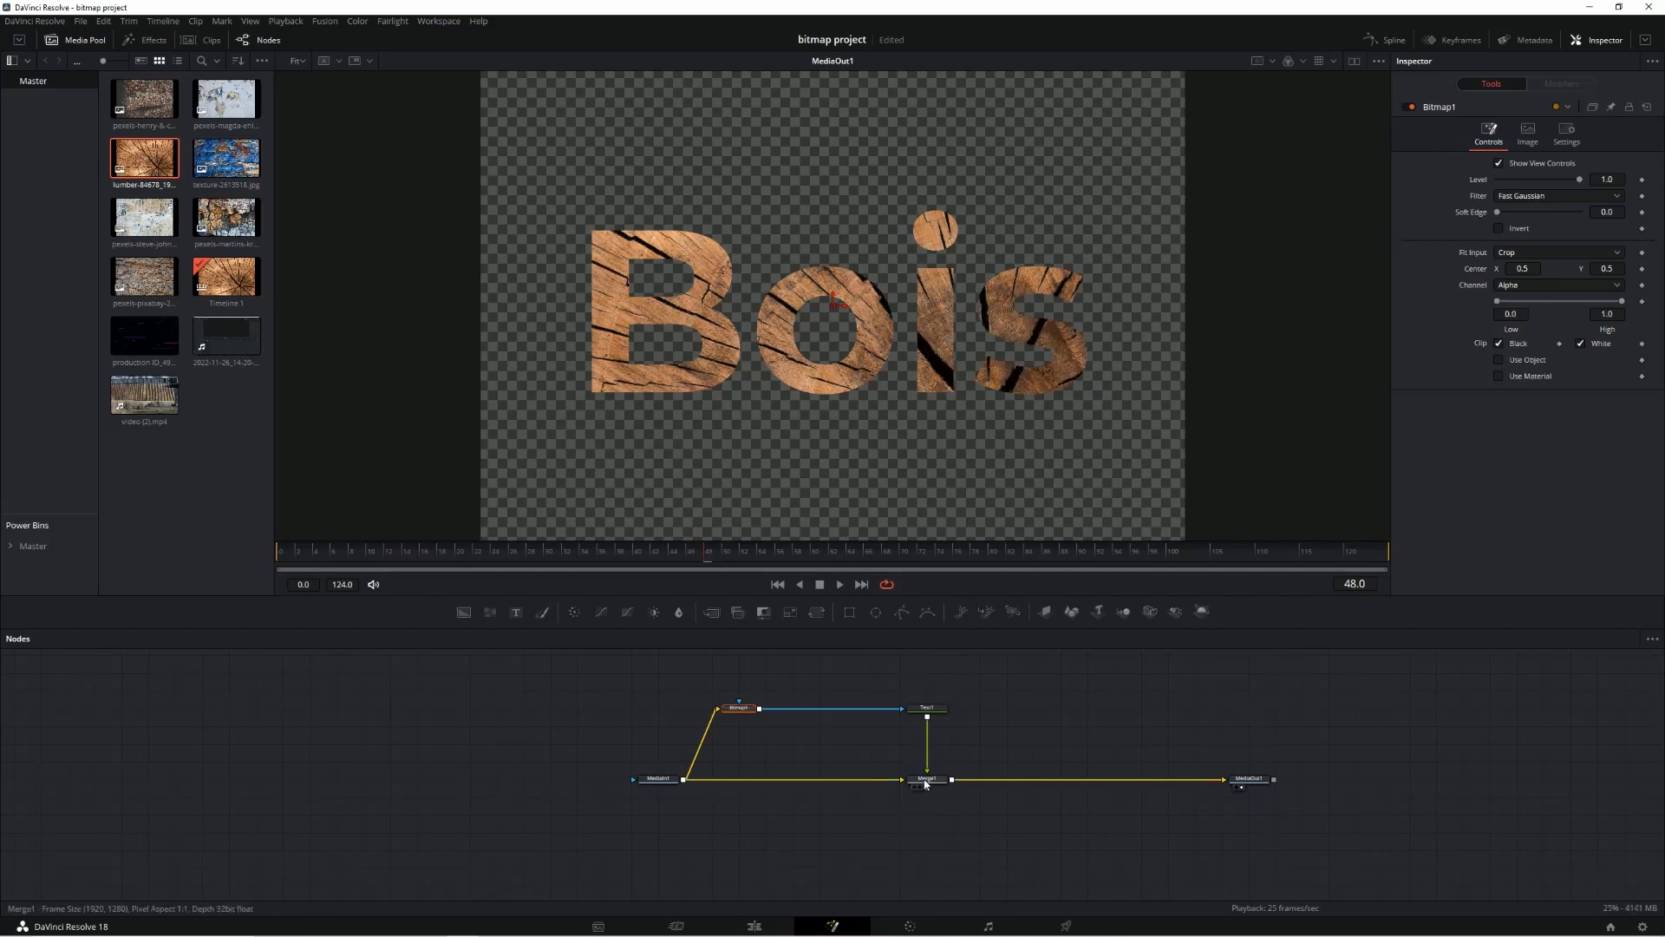
{"action": "left_click", "coordinate": [1646, 111]}
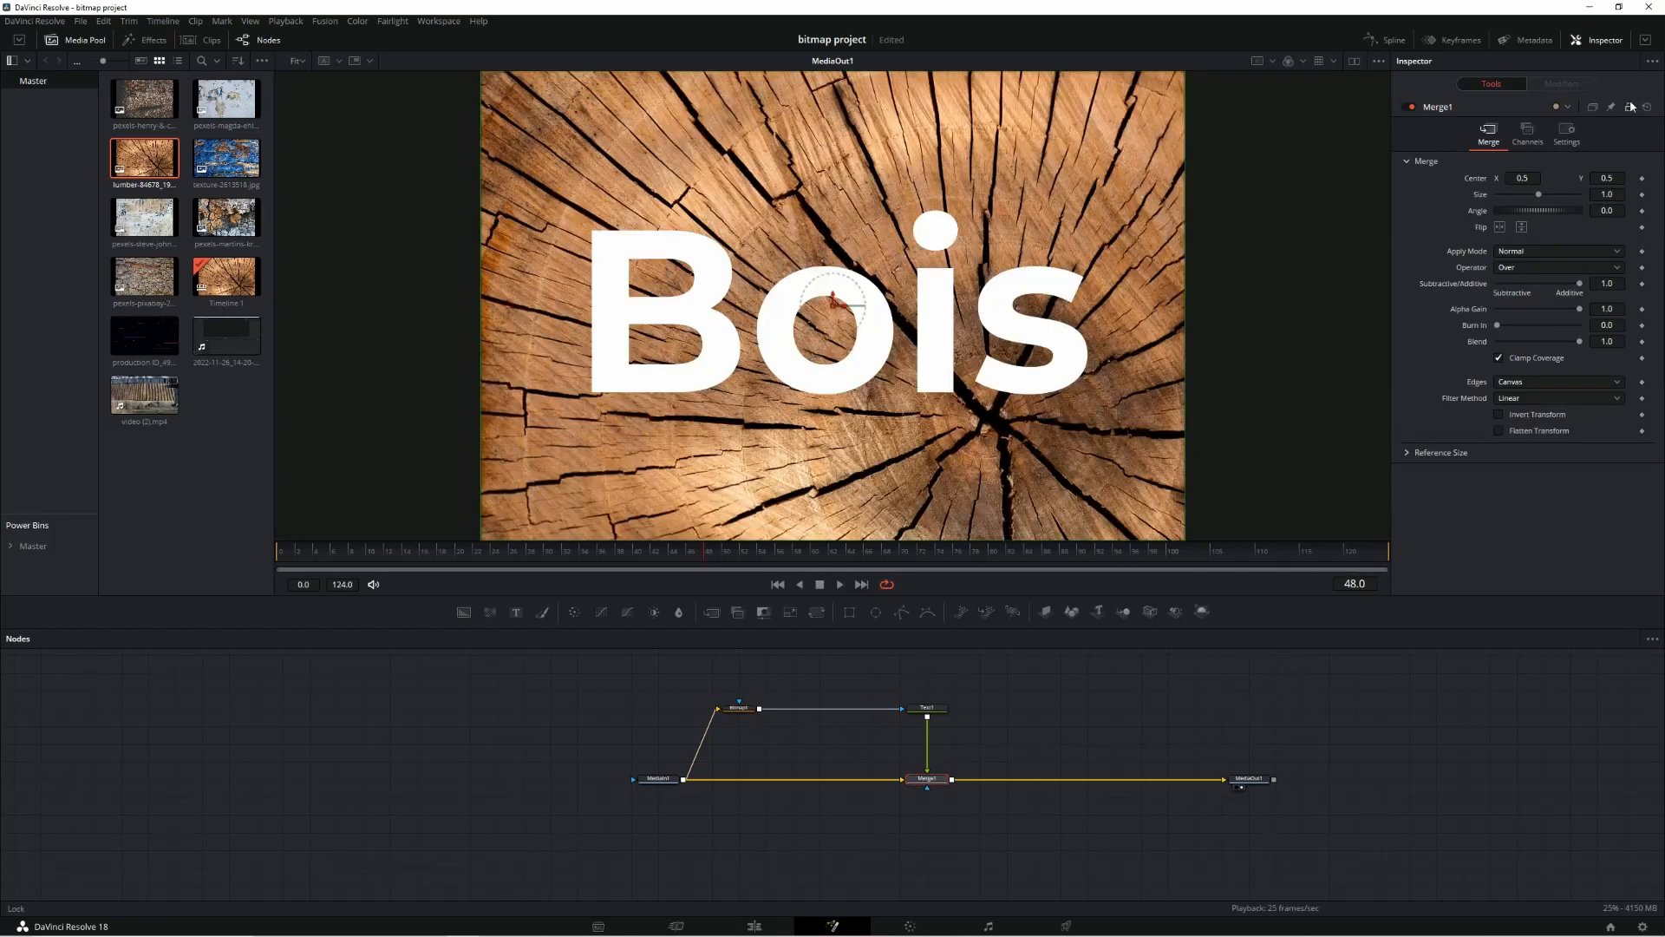
Replace the wood media node with texture-2613518.jpg, connecting it to the Merge node's background and the Bitmap node's input.
{"action": "left_click_drag", "start_coordinate": [726, 751], "coordinate": [614, 808]}
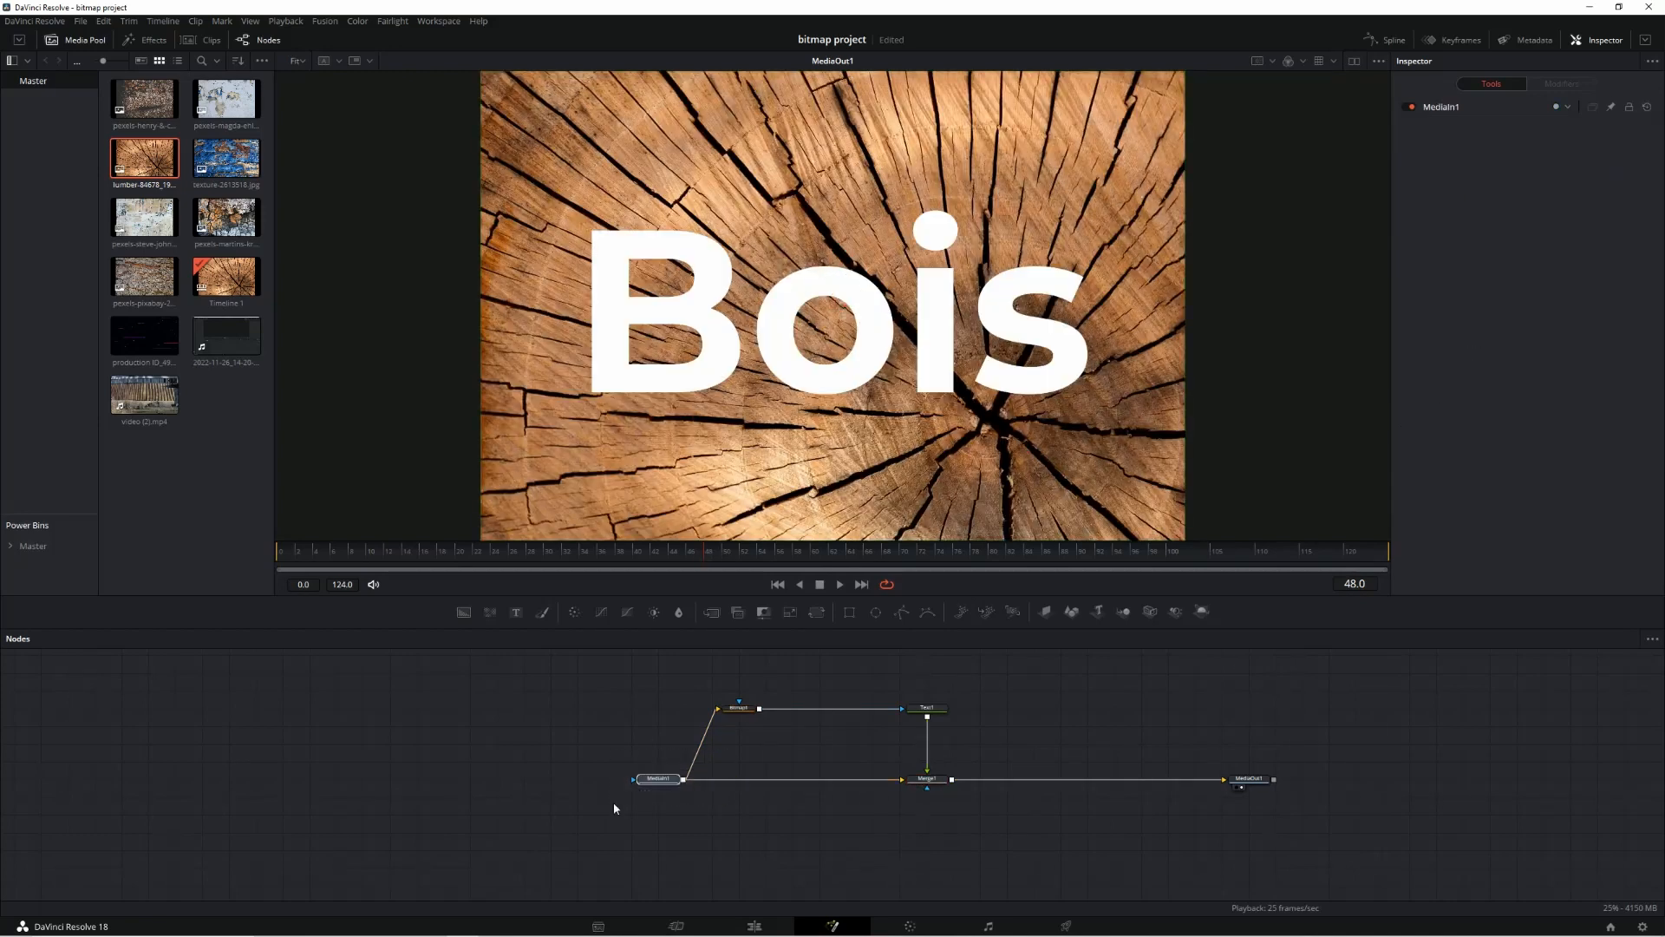
{"action": "key", "text": "Delete"}
{"action": "left_click_drag", "start_coordinate": [225, 158], "coordinate": [902, 778]}
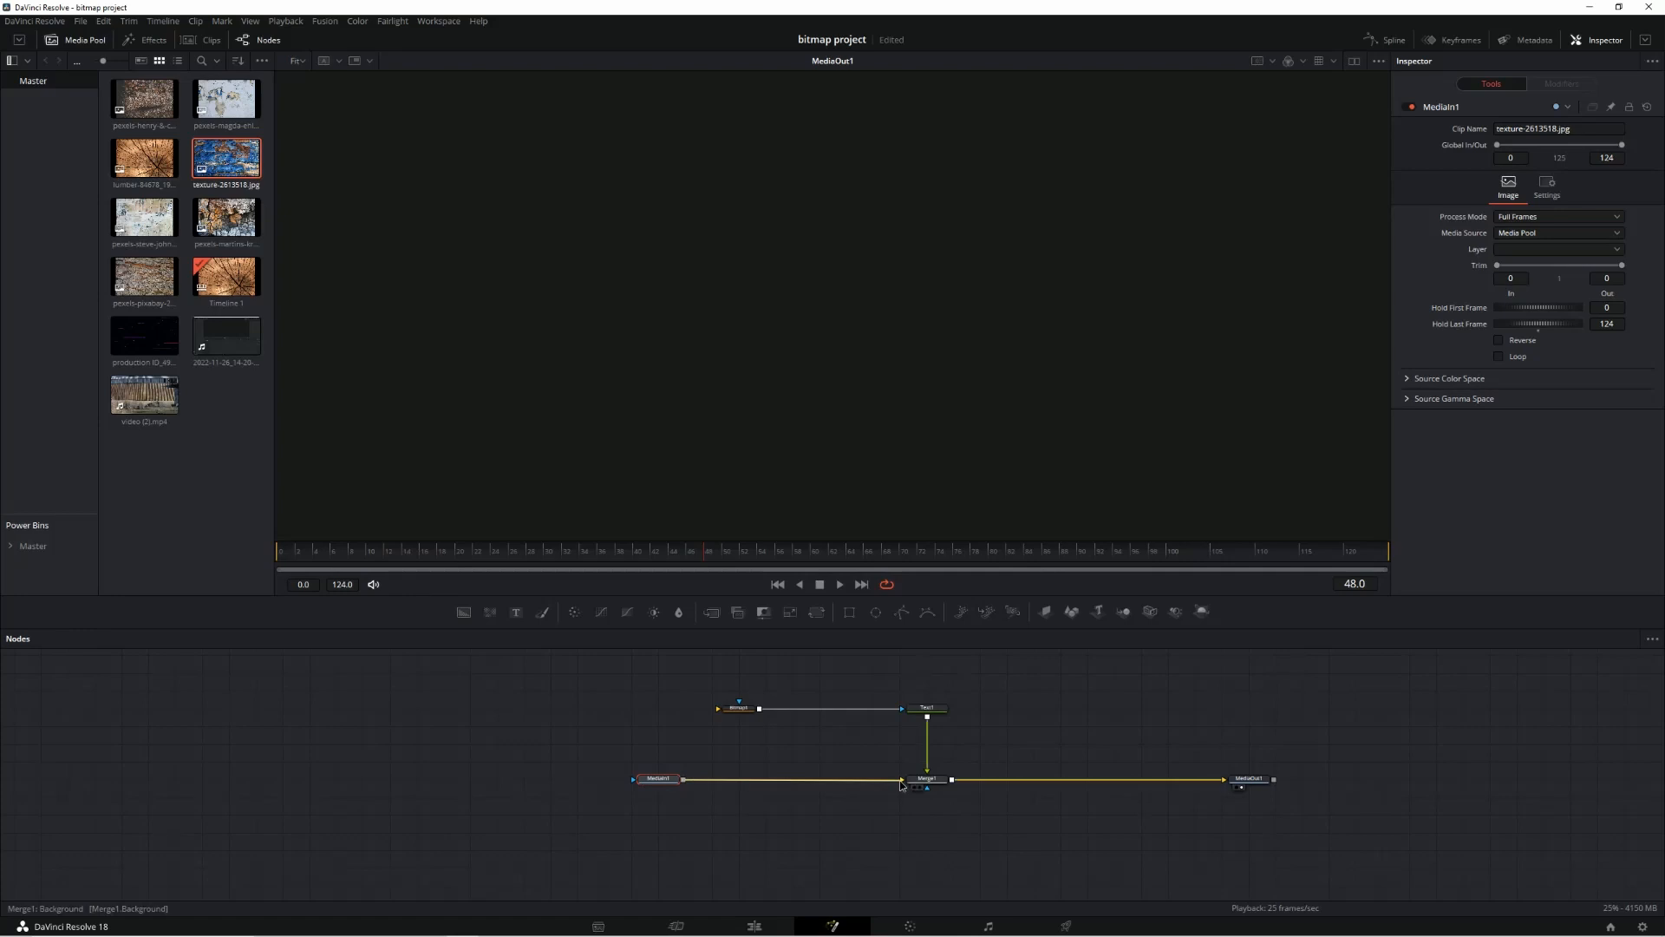
{"action": "left_click_drag", "start_coordinate": [684, 779], "coordinate": [718, 708]}
Try the Hue channel on the Bitmap node, with its low threshold at 0.228 and high threshold at 0.856.
{"action": "left_click", "coordinate": [738, 710]}
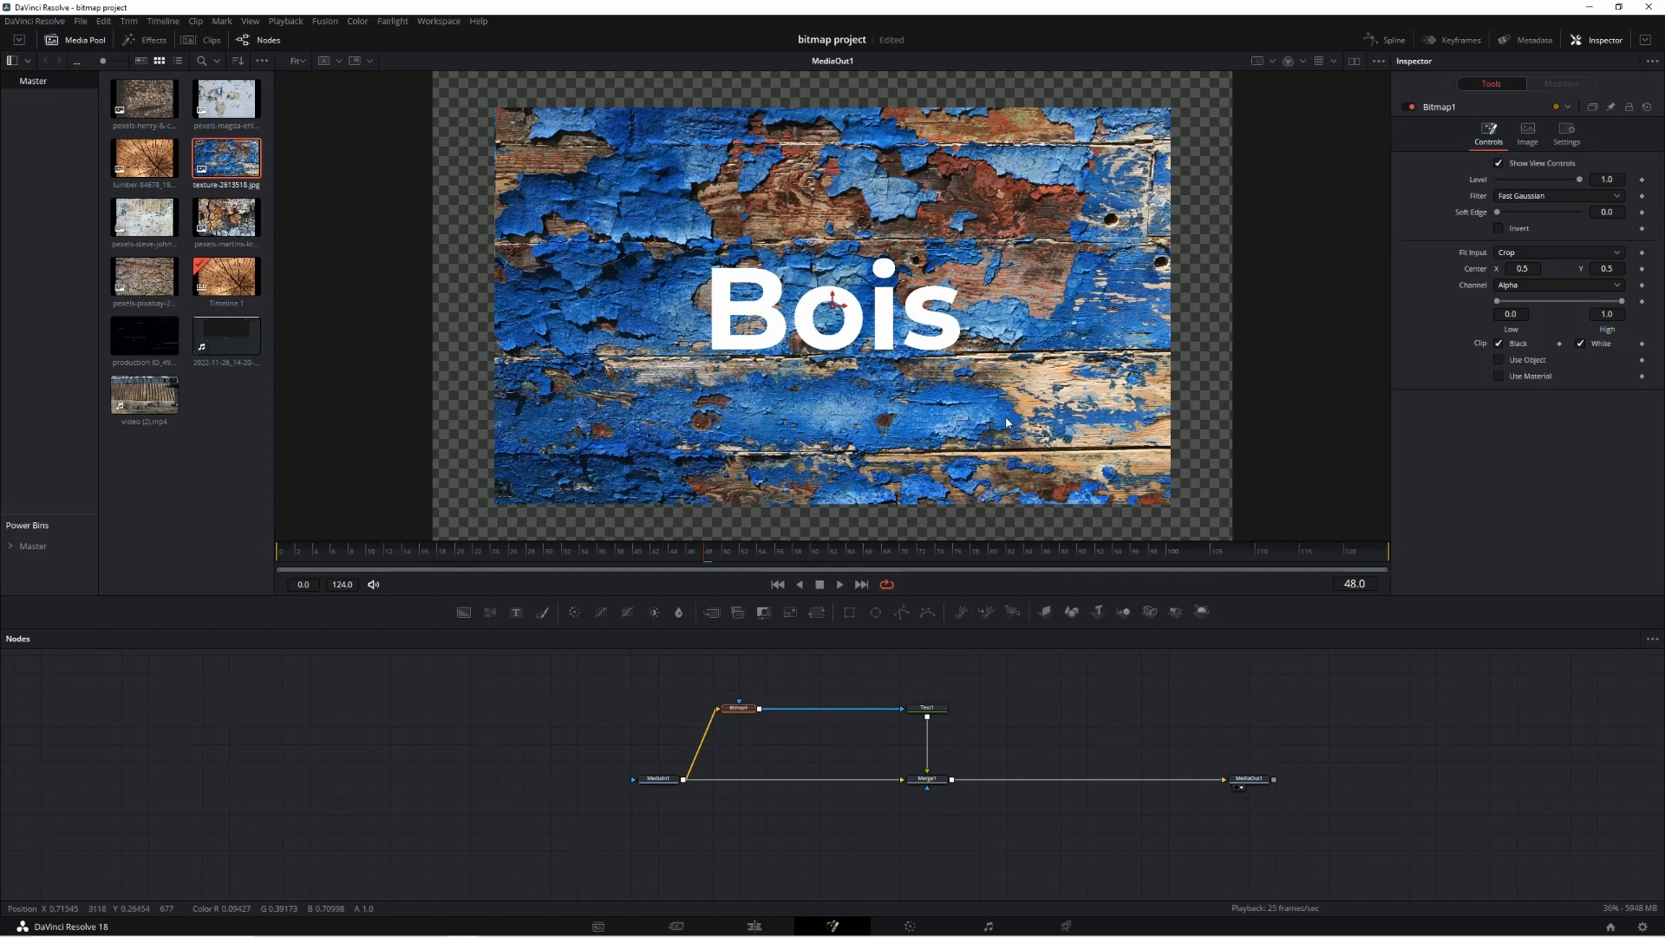
{"action": "left_click", "coordinate": [1533, 284]}
{"action": "left_click", "coordinate": [1519, 359]}
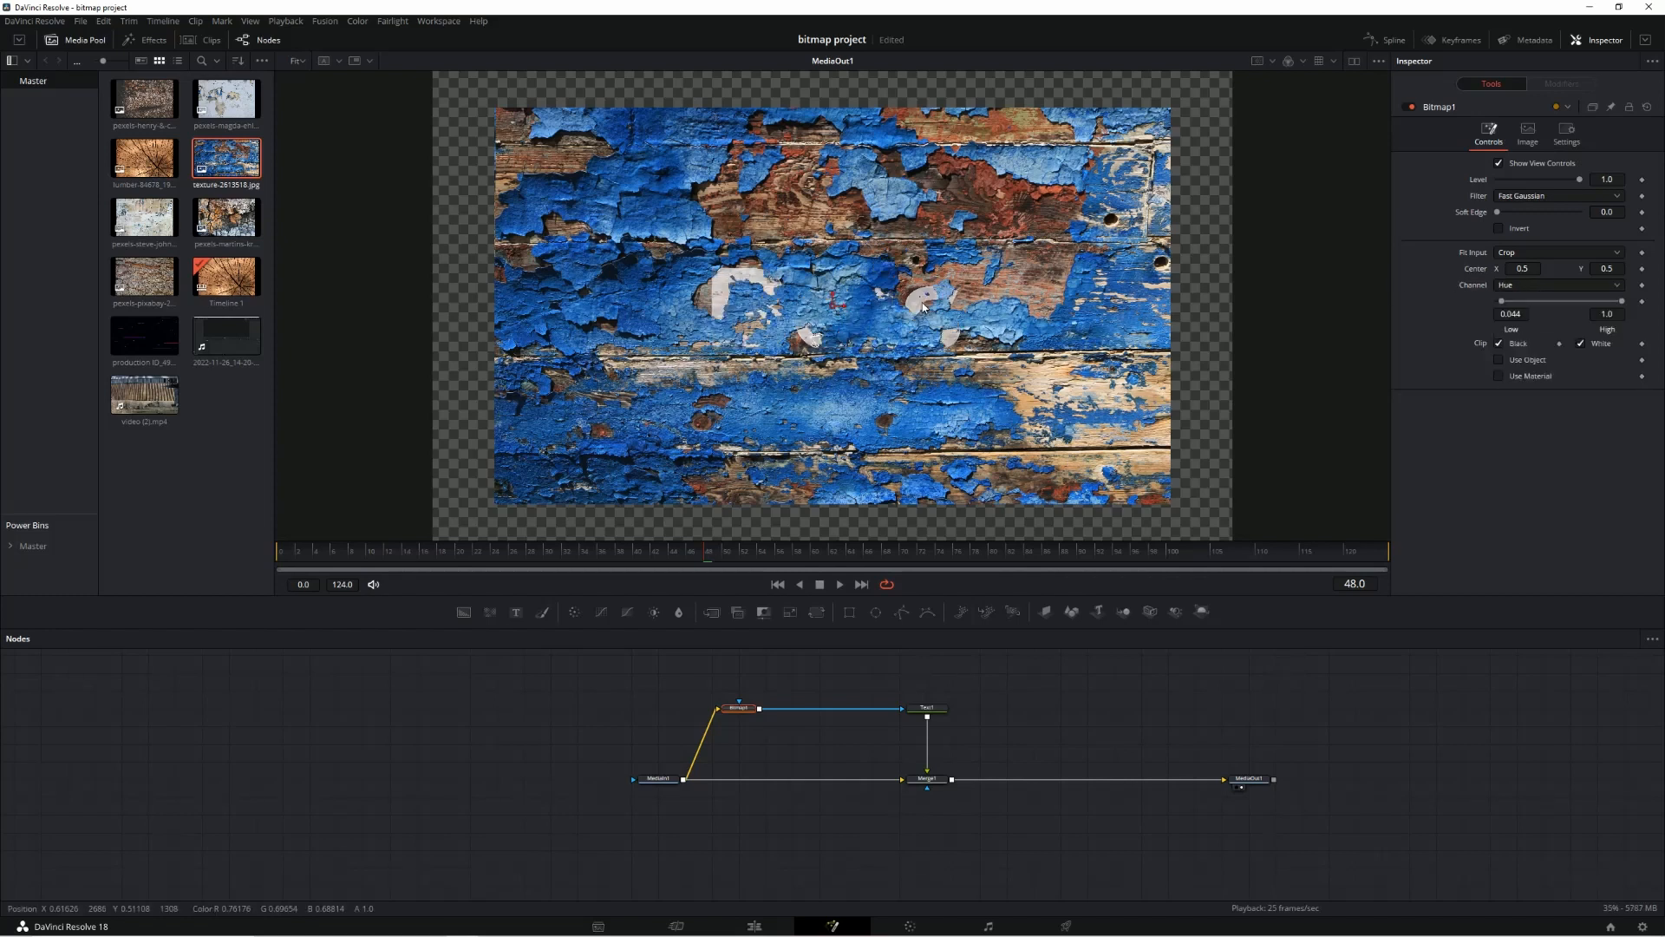
{"action": "mouse_move", "coordinate": [1622, 304]}
{"action": "left_mouse_down"}
{"action": "mouse_move", "coordinate": [1575, 307]}
{"action": "mouse_move", "coordinate": [1604, 314]}
{"action": "left_mouse_up"}
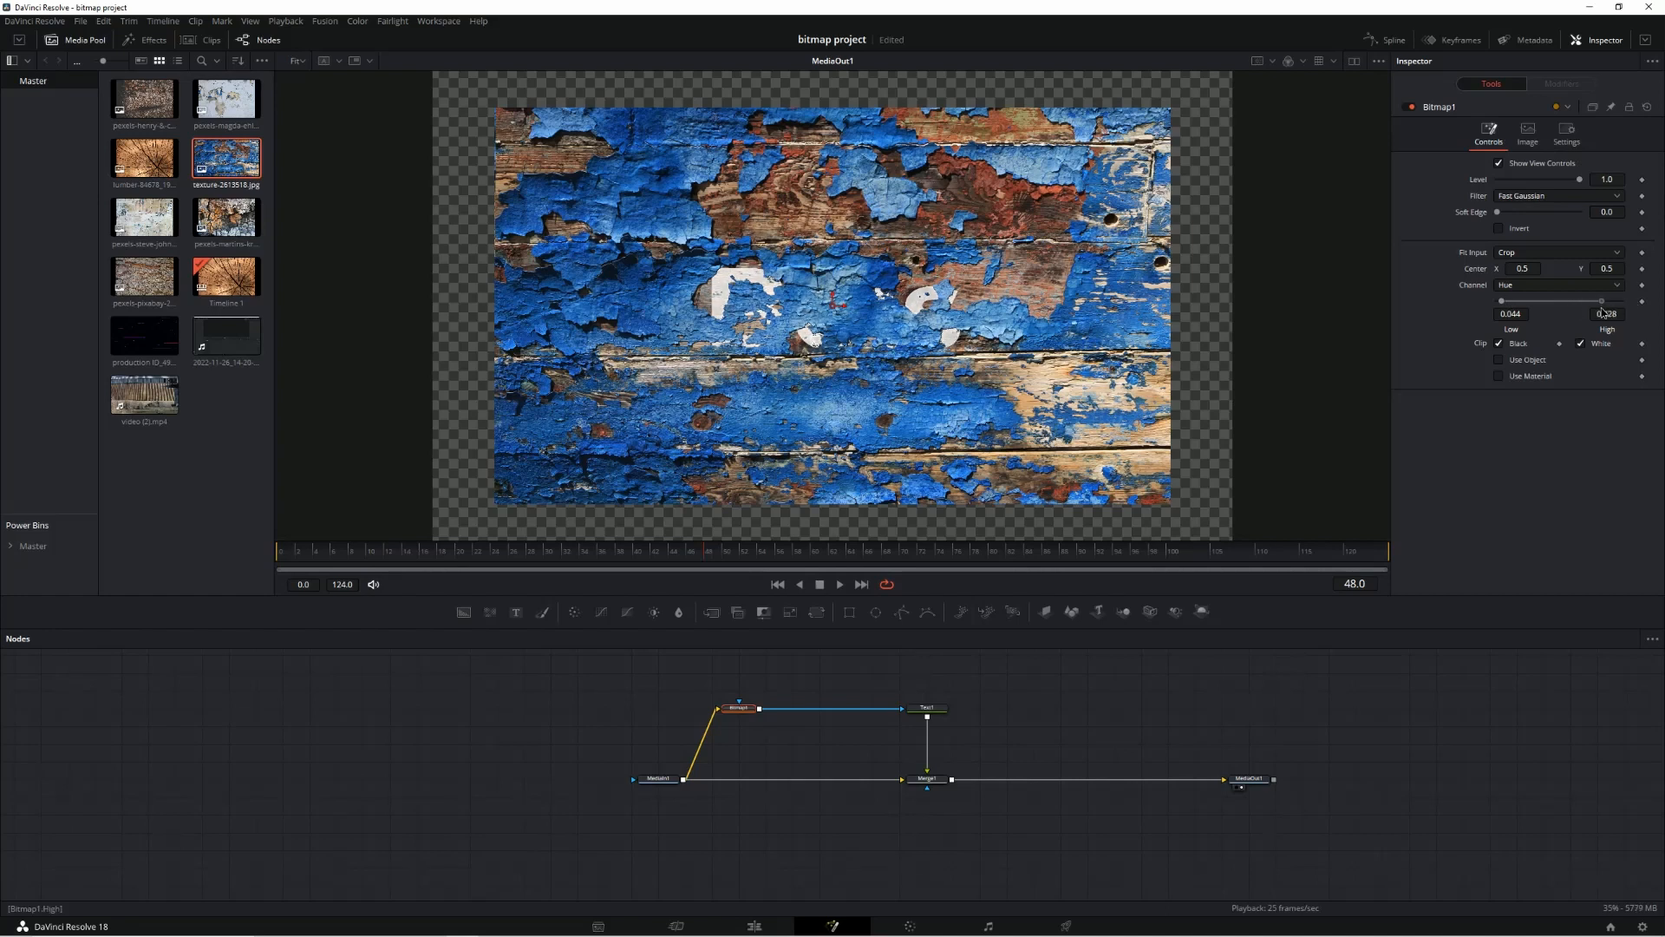
{"action": "left_click_drag", "start_coordinate": [1501, 300], "coordinate": [1525, 300]}
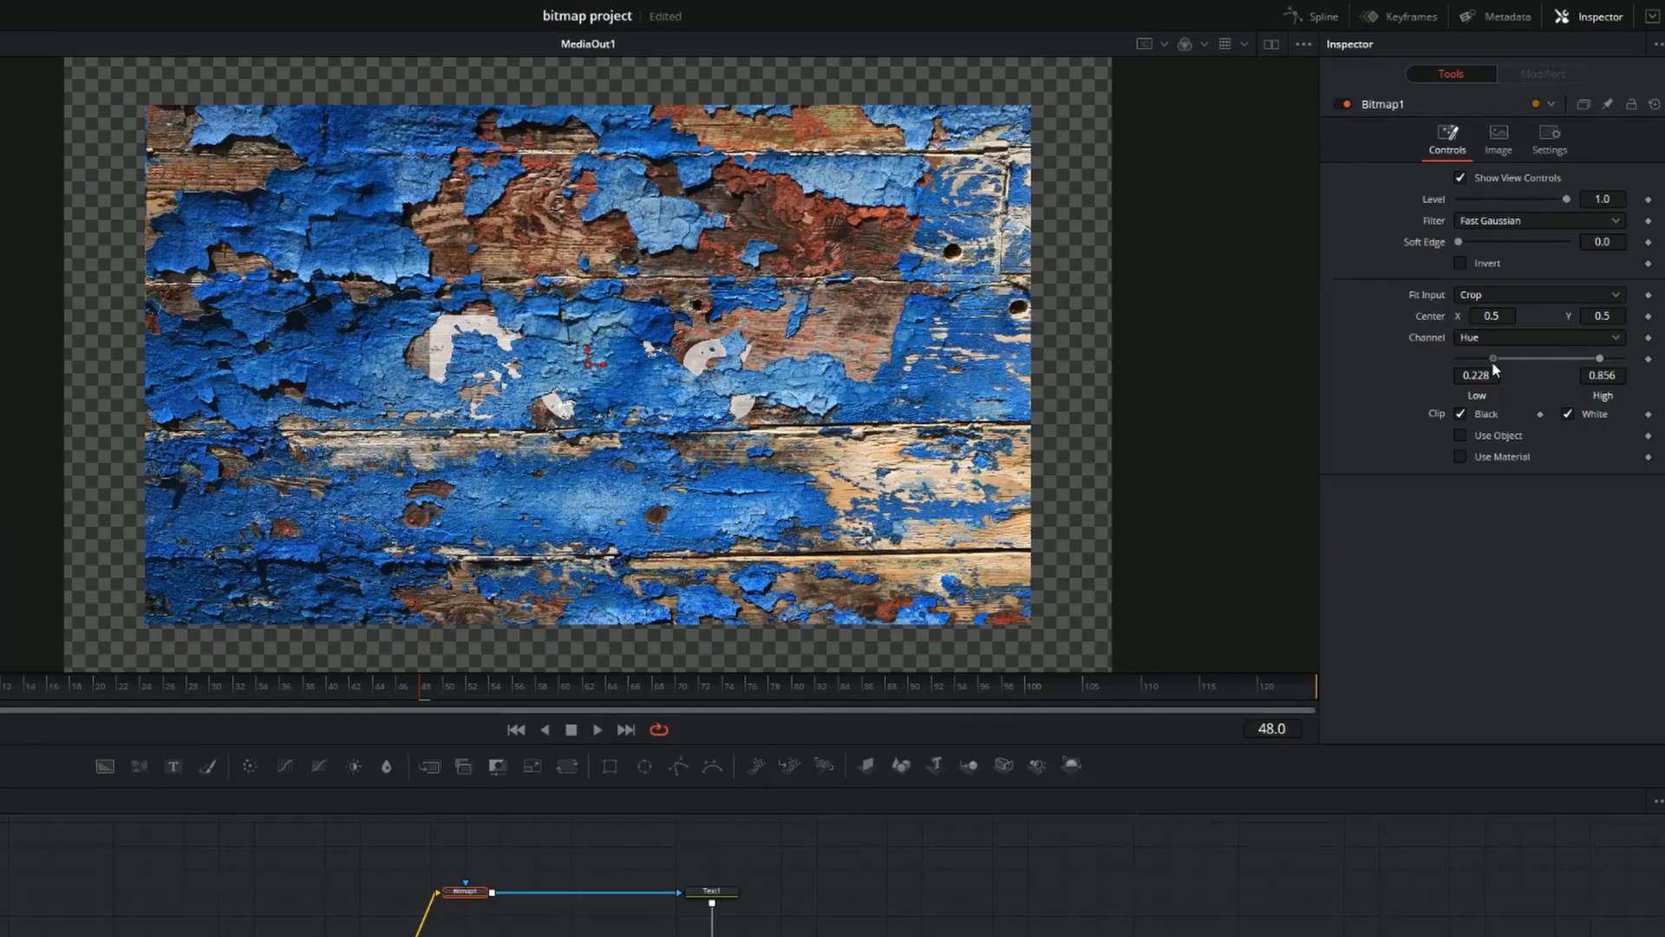
Try the Blue channel on the Bitmap node, with its low threshold at 0.406 and high threshold at 0.828.
{"action": "scroll", "coordinate": [624, 425], "scroll_direction": "up", "scroll_amount": 2}
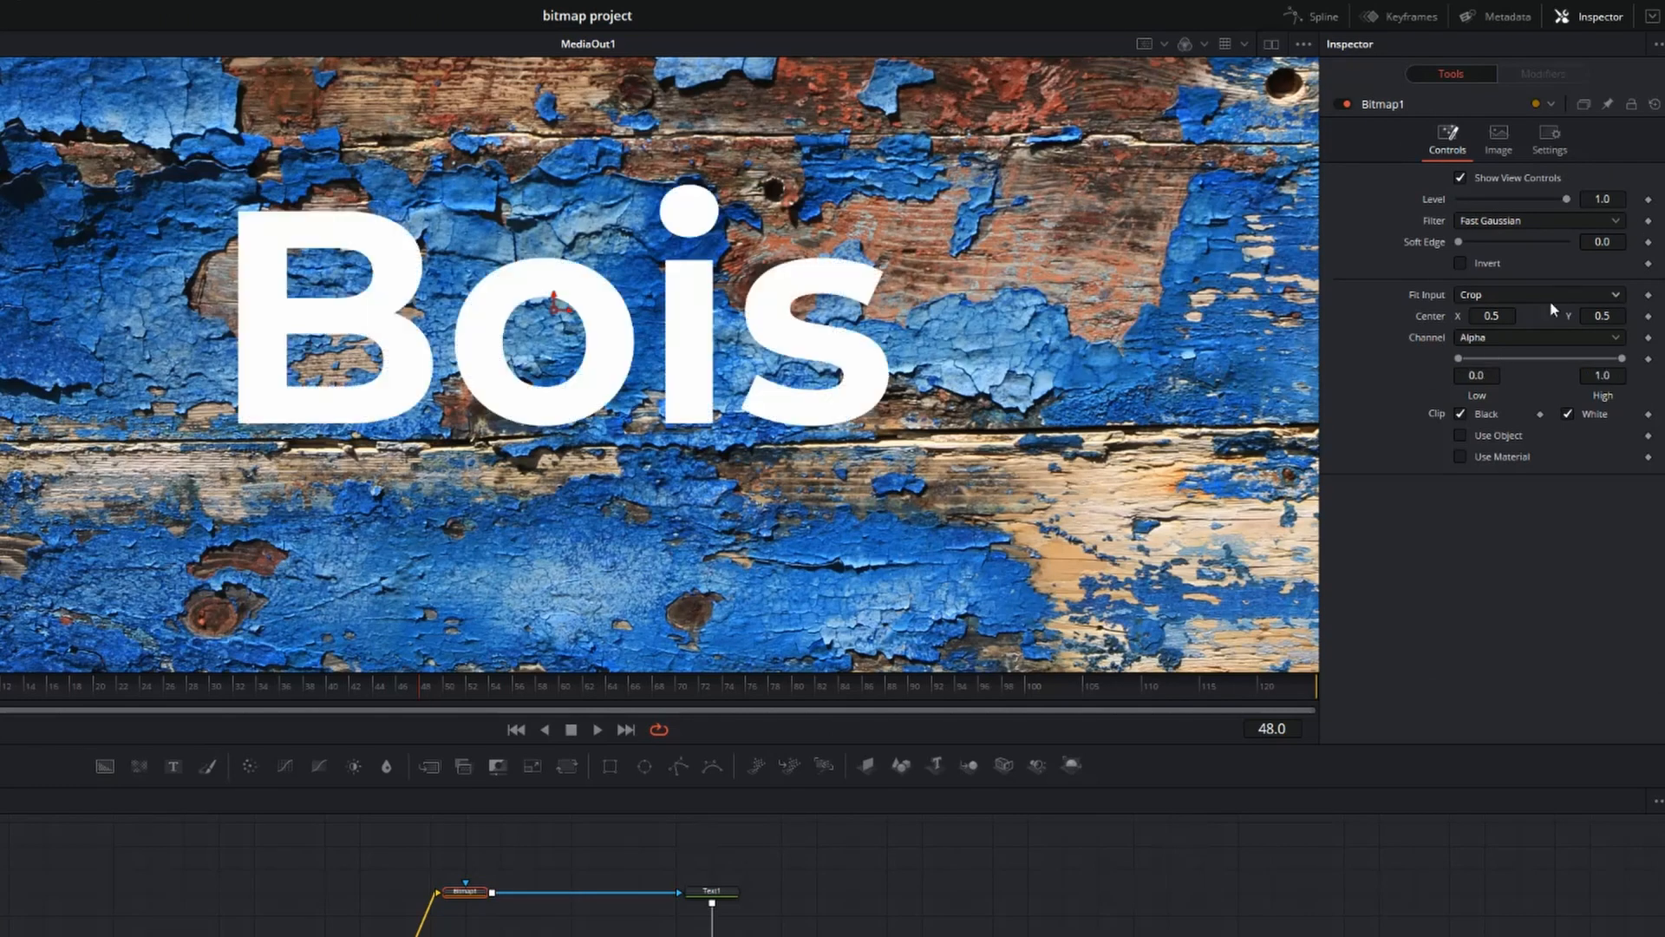
{"action": "left_click", "coordinate": [1535, 340]}
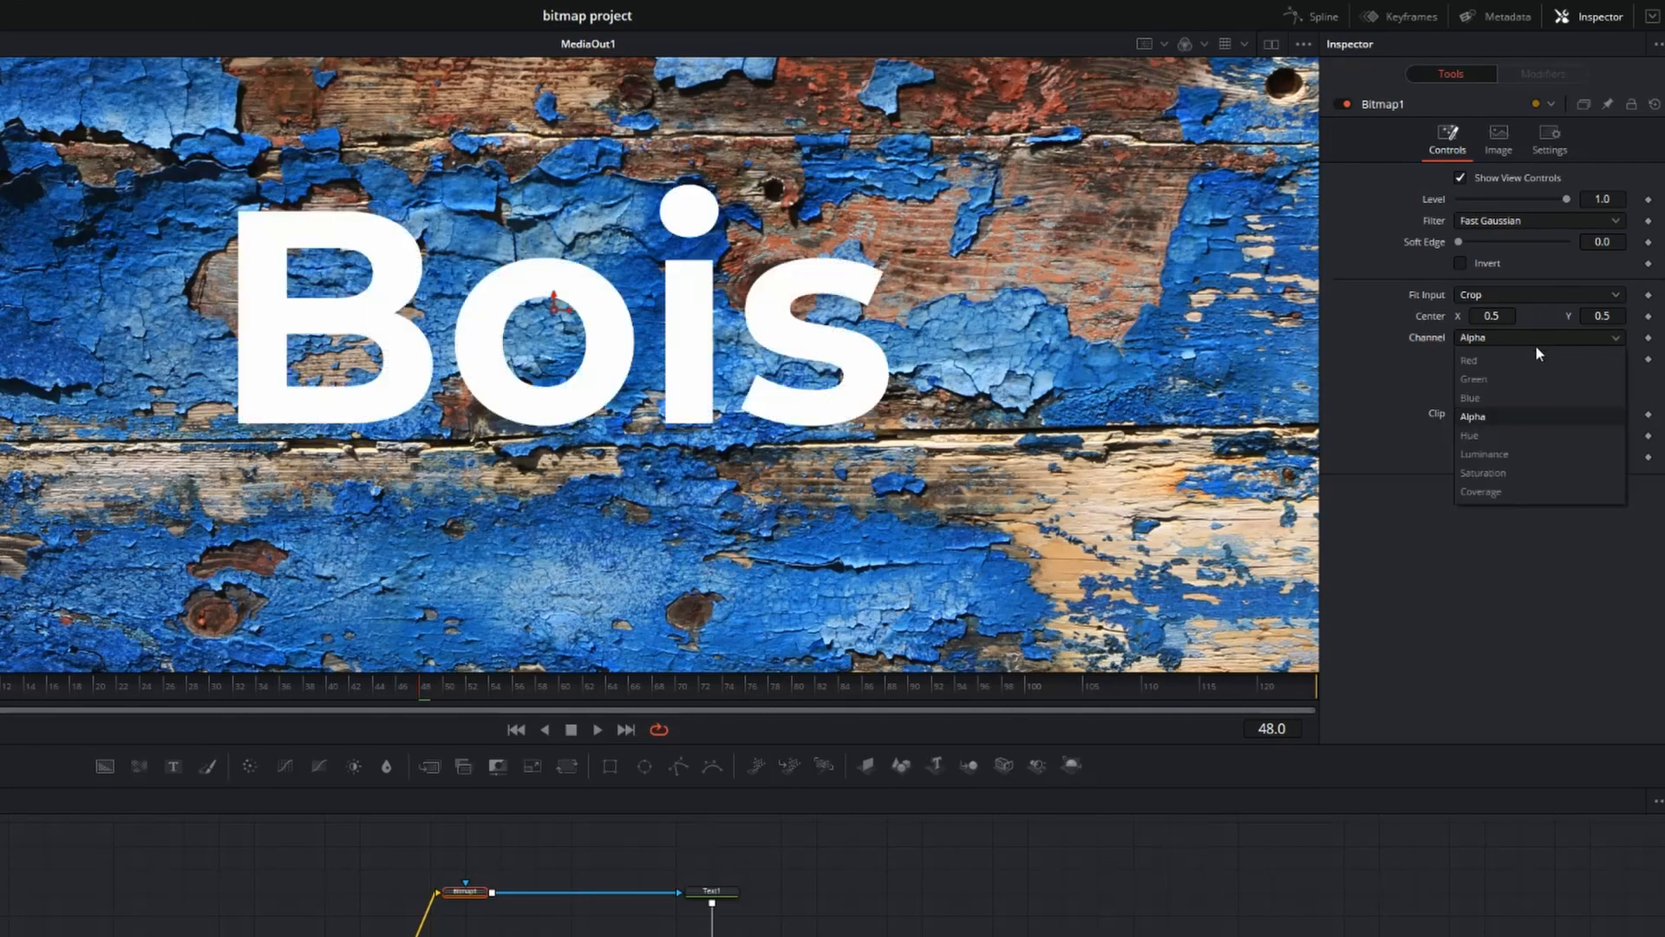
{"action": "left_click", "coordinate": [1511, 395]}
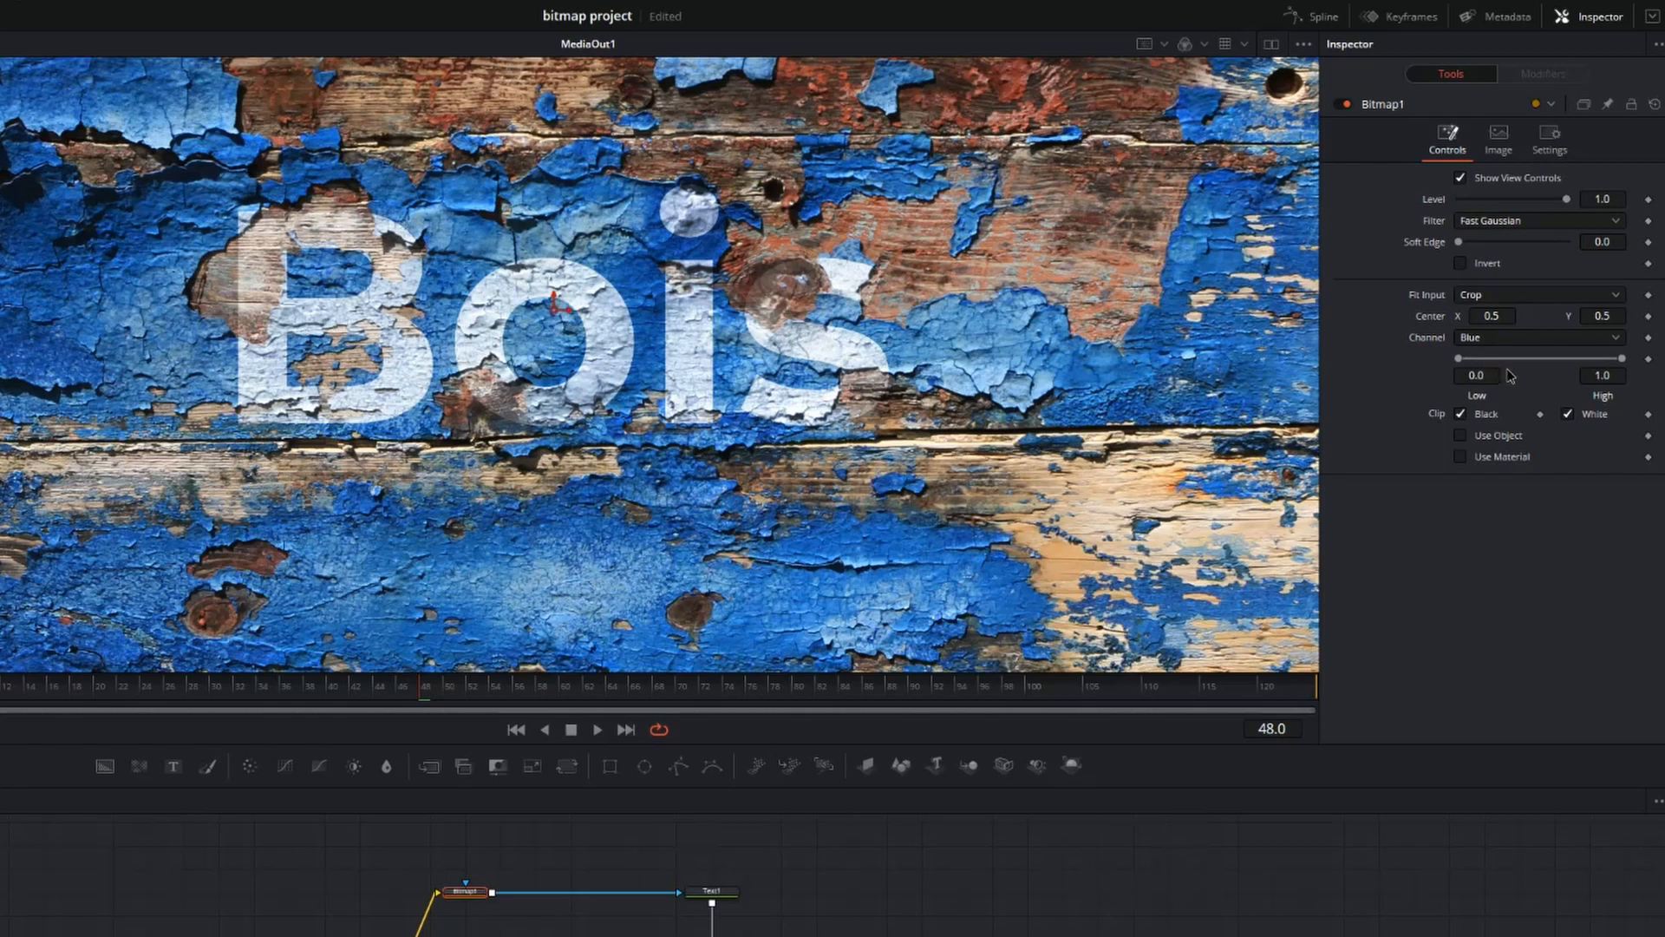
{"action": "left_click_drag", "start_coordinate": [1462, 364], "coordinate": [1583, 364]}
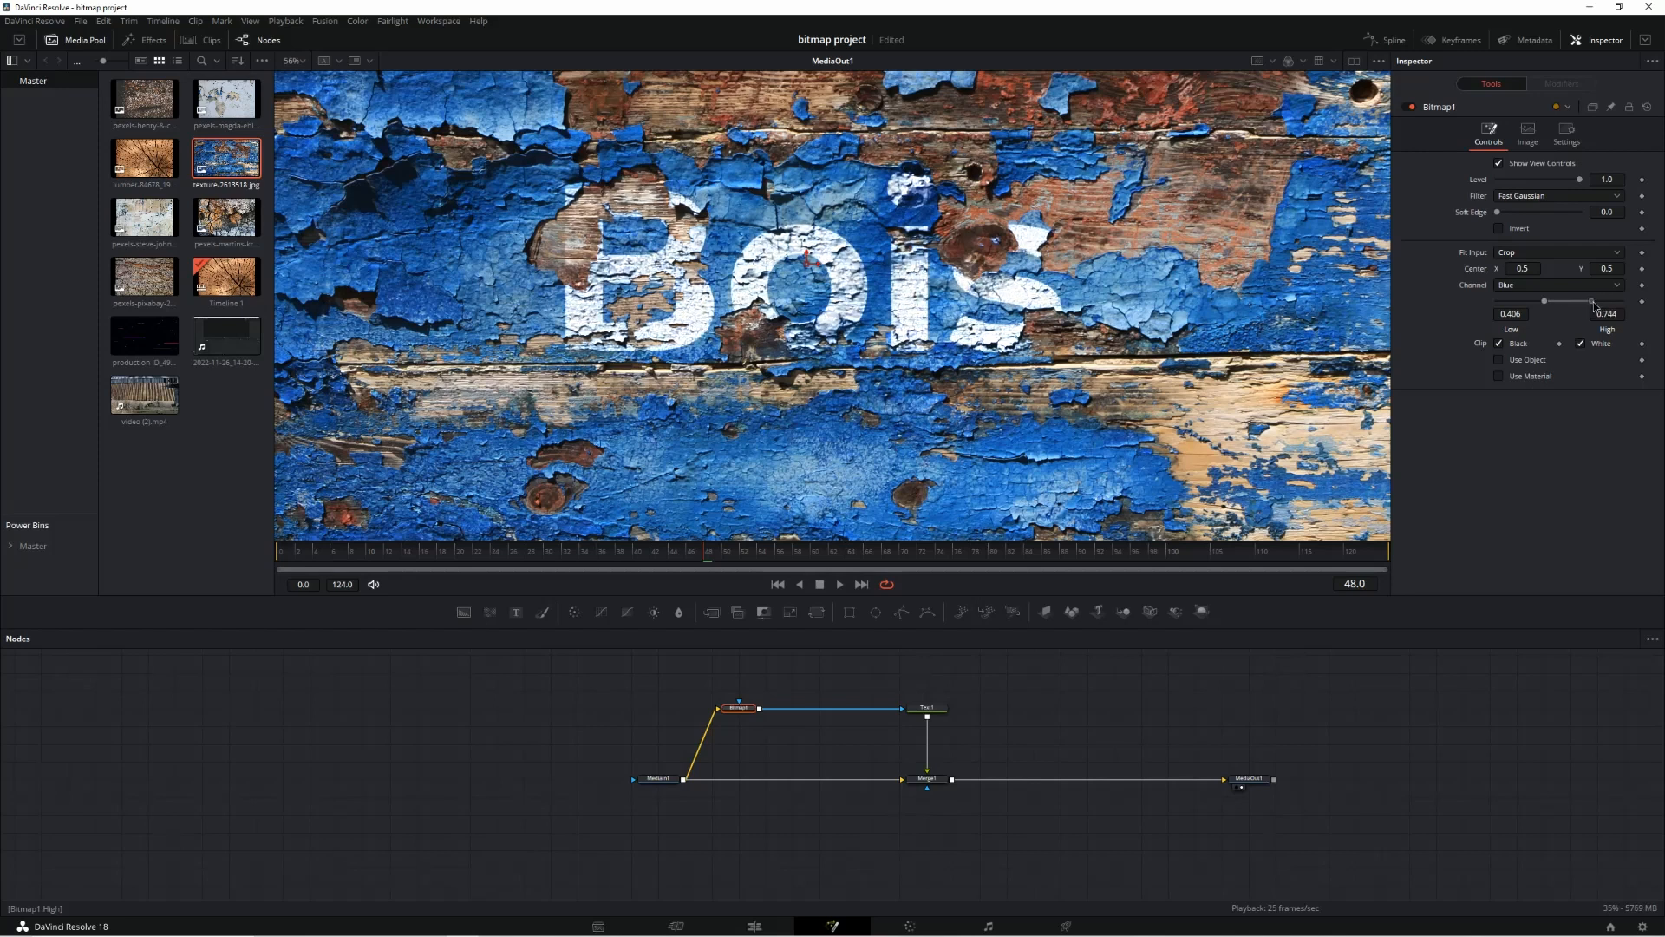
{"action": "left_click_drag", "start_coordinate": [1594, 306], "coordinate": [1603, 308]}
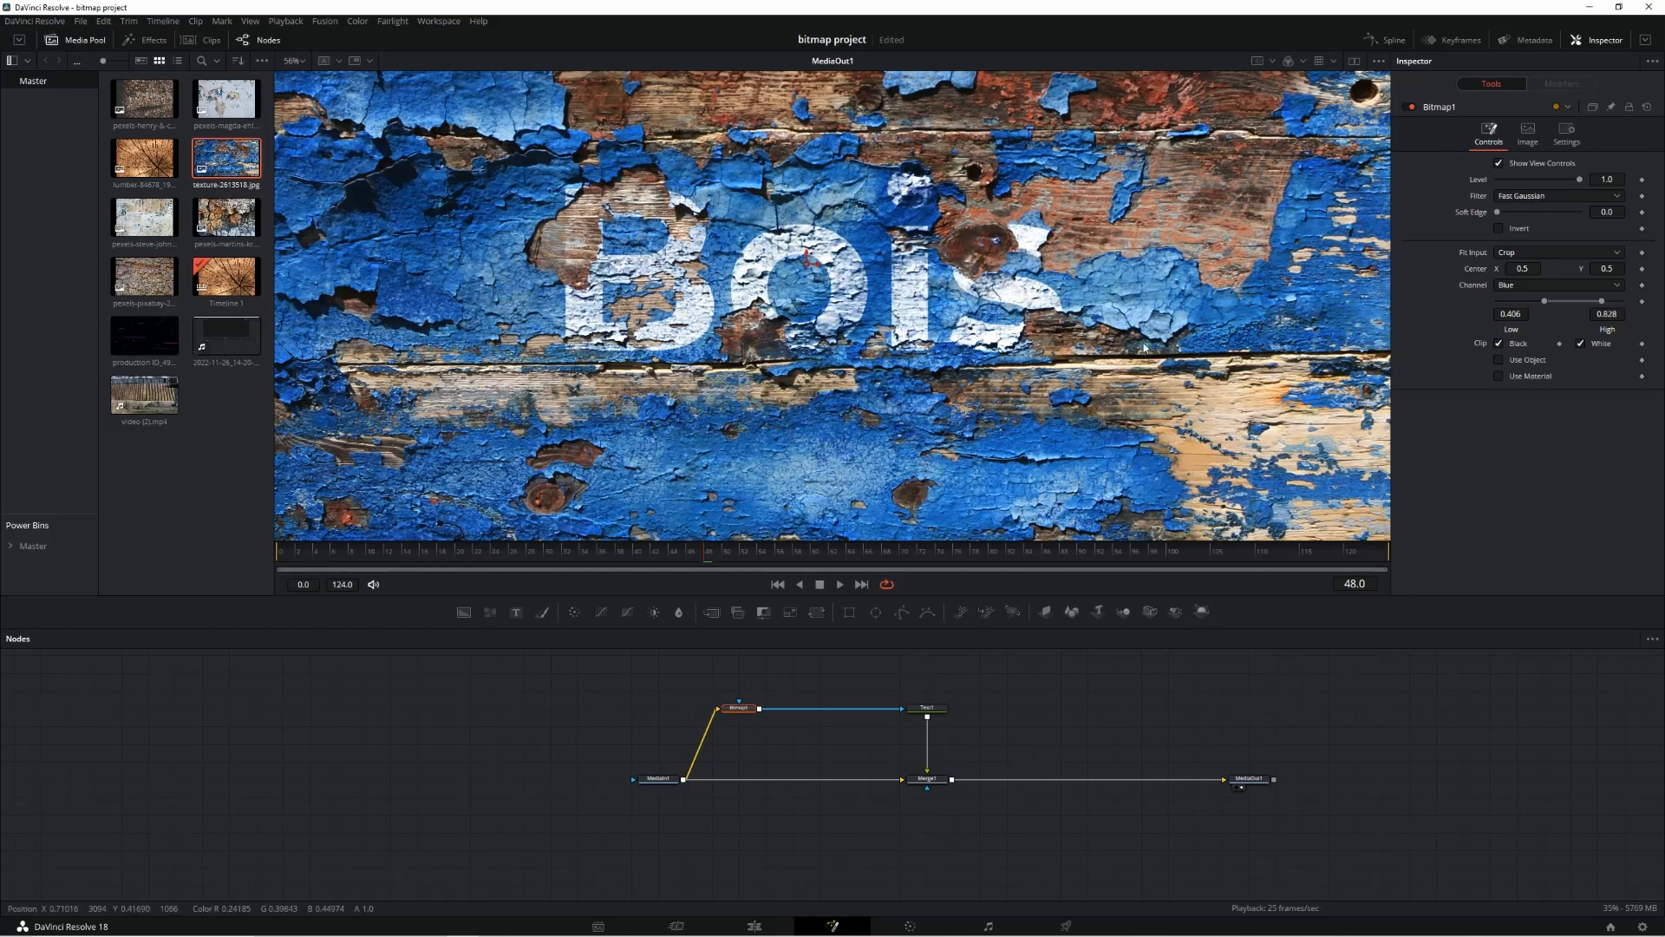
{"action": "scroll", "coordinate": [1135, 391], "scroll_direction": "up", "scroll_amount": 5}
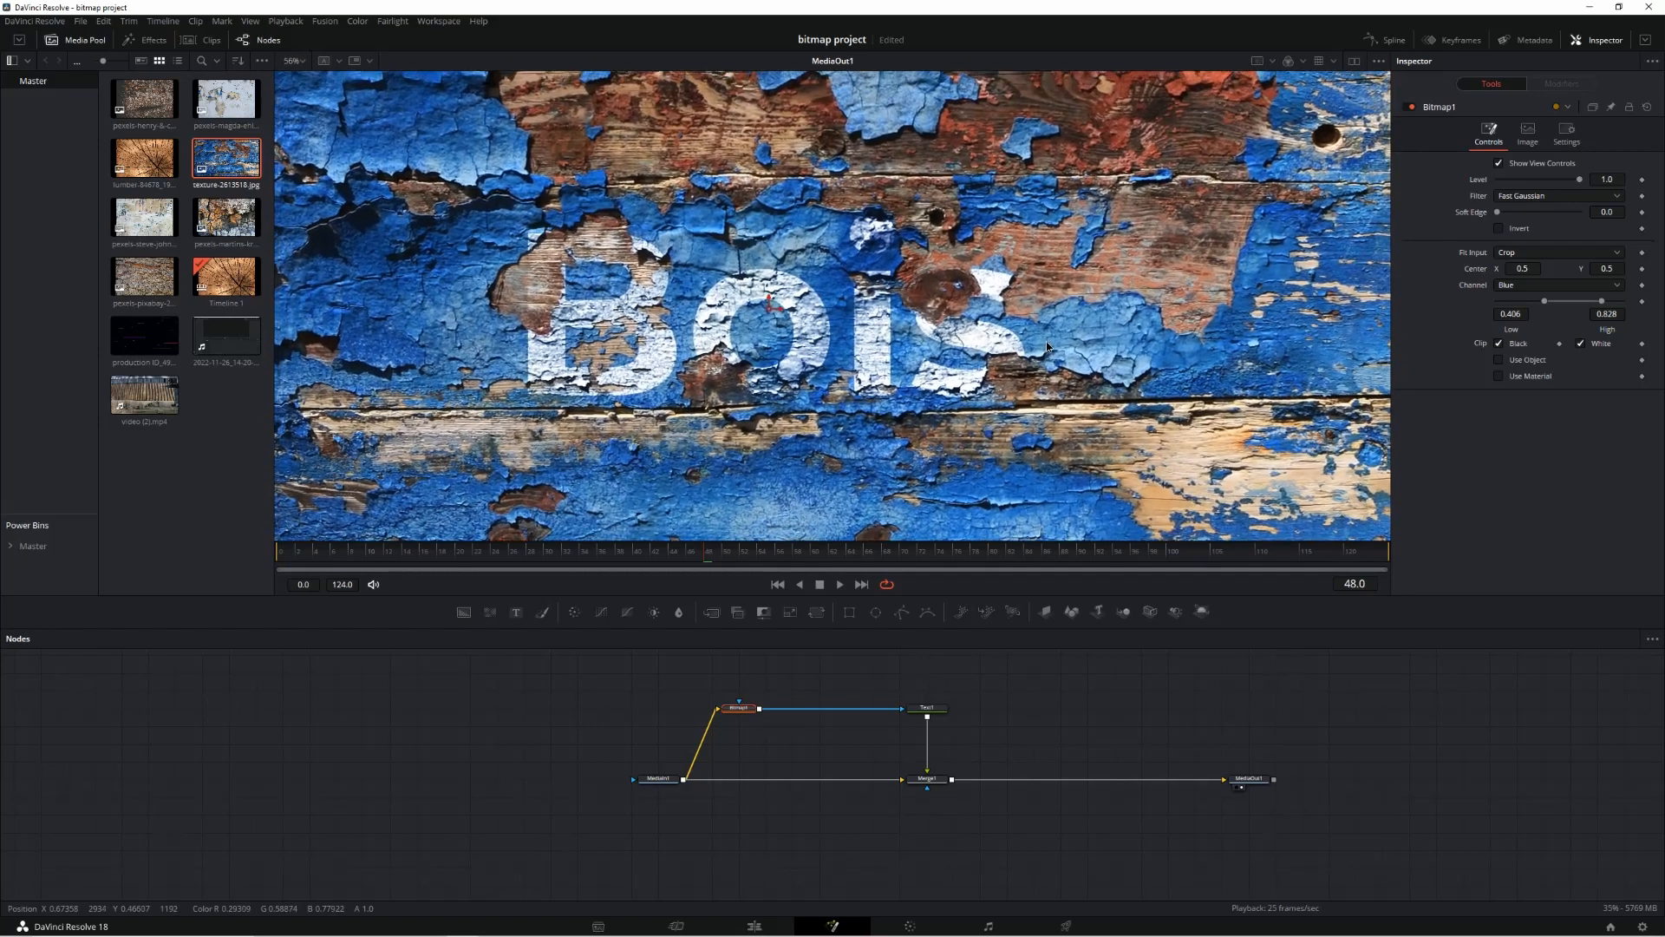
Set the Bitmap node's channel to Luminance, with low at 0.361 and high at 0.689.
{"action": "left_click", "coordinate": [1531, 284]}
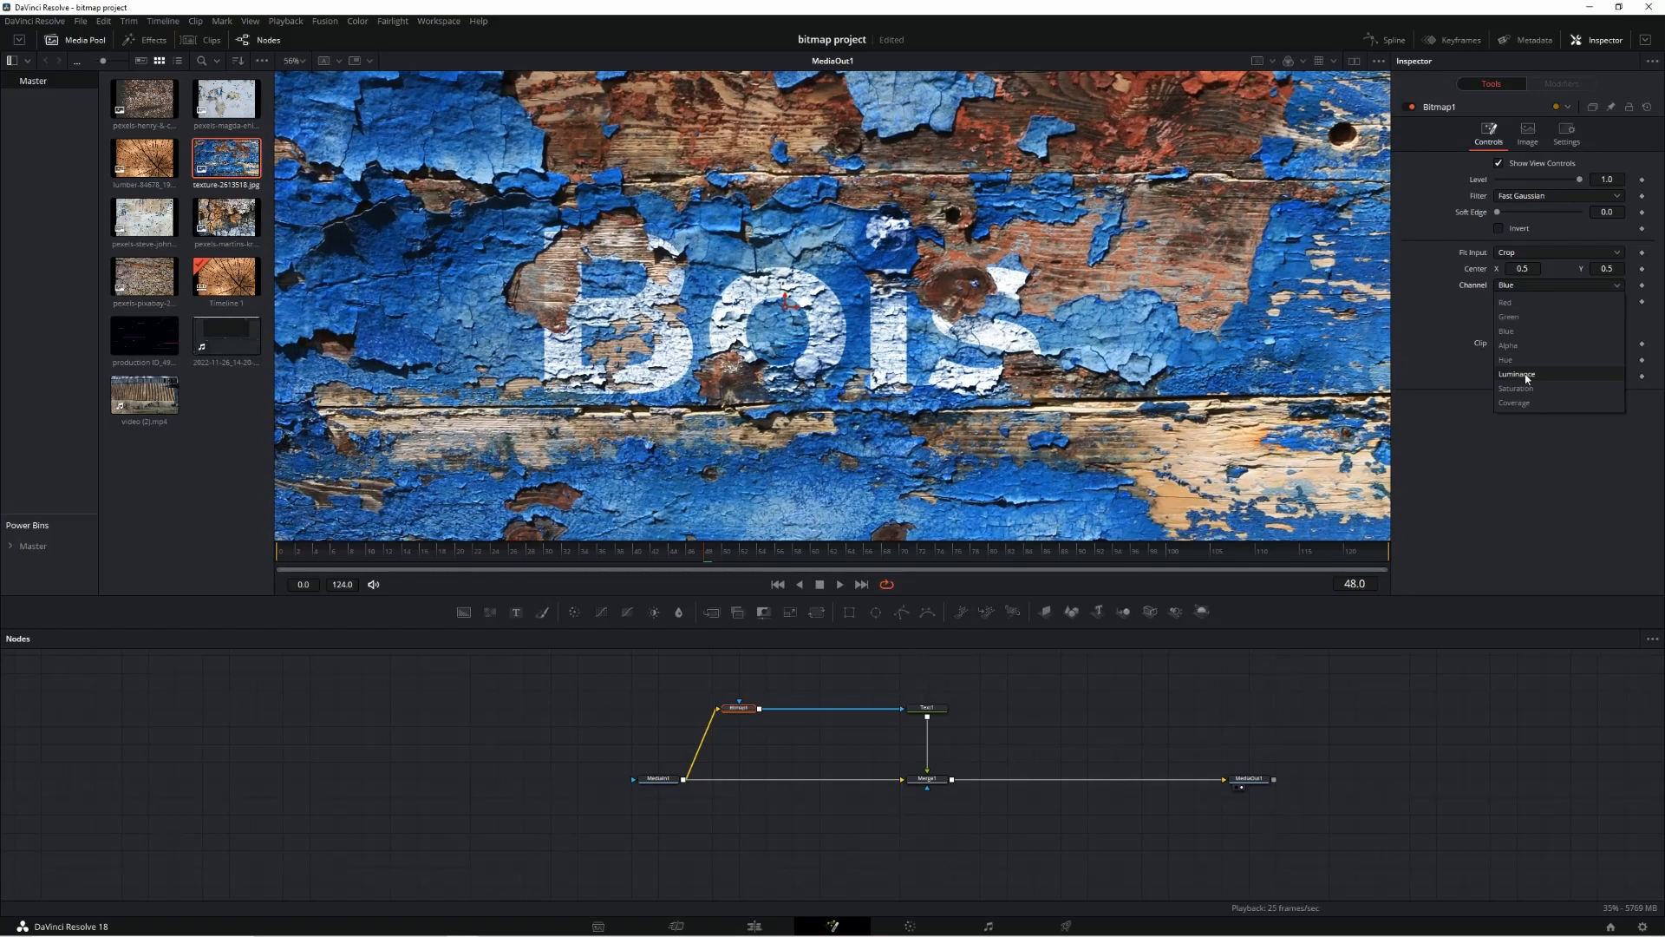
{"action": "left_click", "coordinate": [1526, 375]}
{"action": "left_click_drag", "start_coordinate": [1545, 300], "coordinate": [1589, 311]}
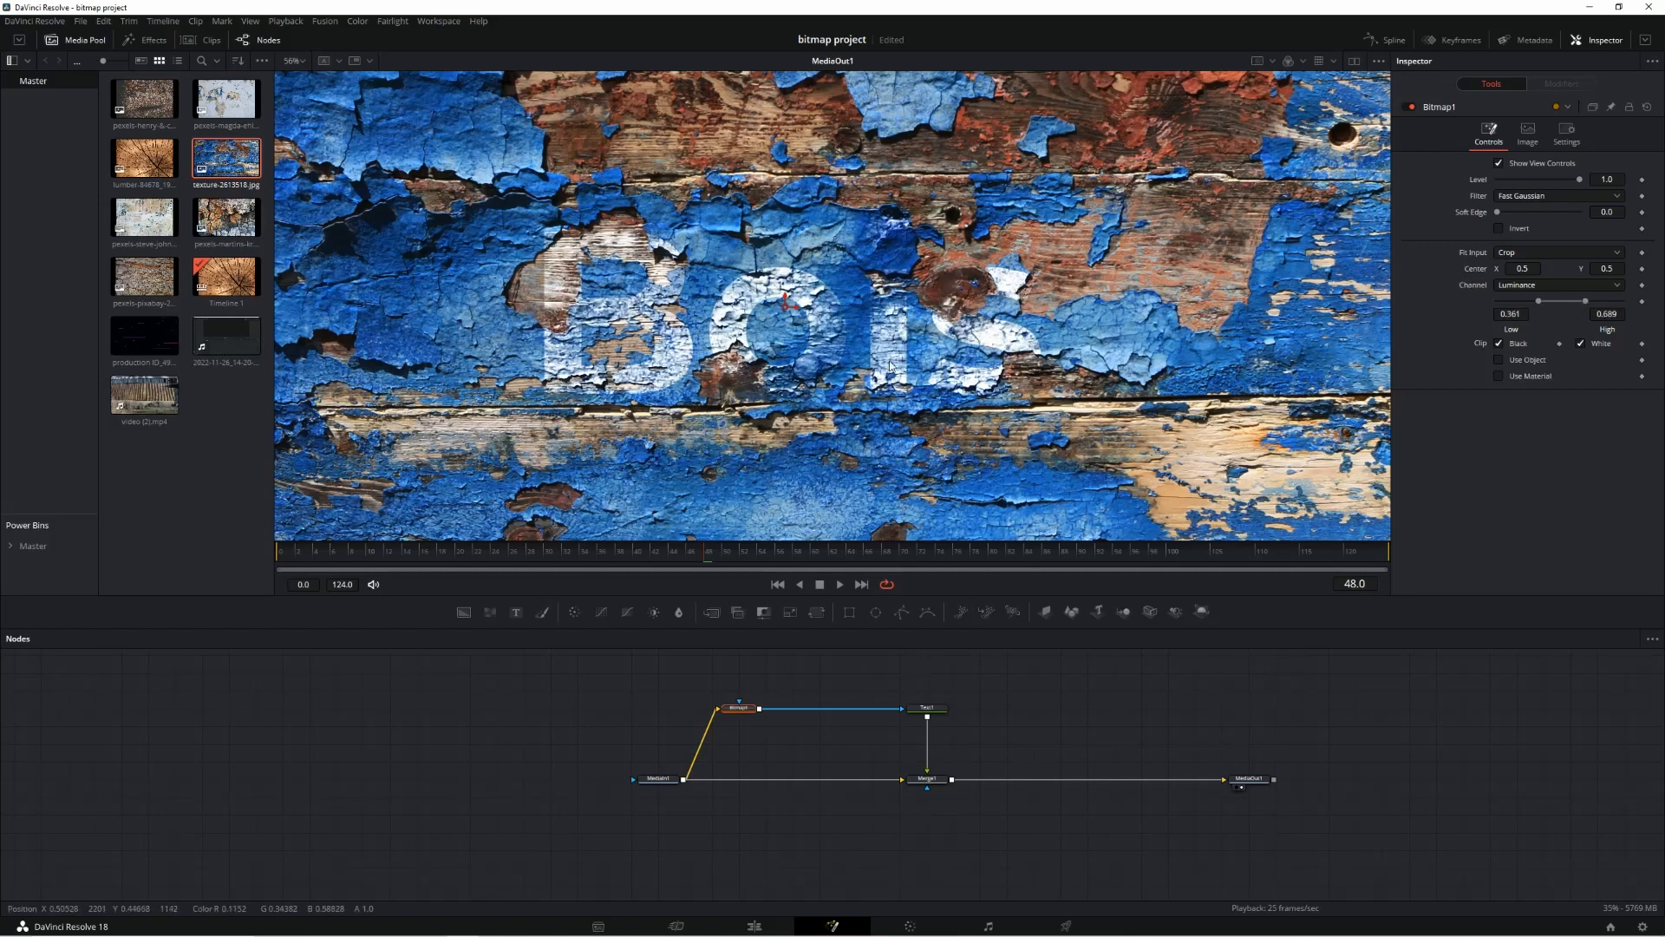
Replace the blue paint texture node with the "production ID" glitch clip, connected to the Merge node's background and the Bitmap node's input.
{"action": "left_click", "coordinate": [658, 778]}
{"action": "key", "text": "Delete"}
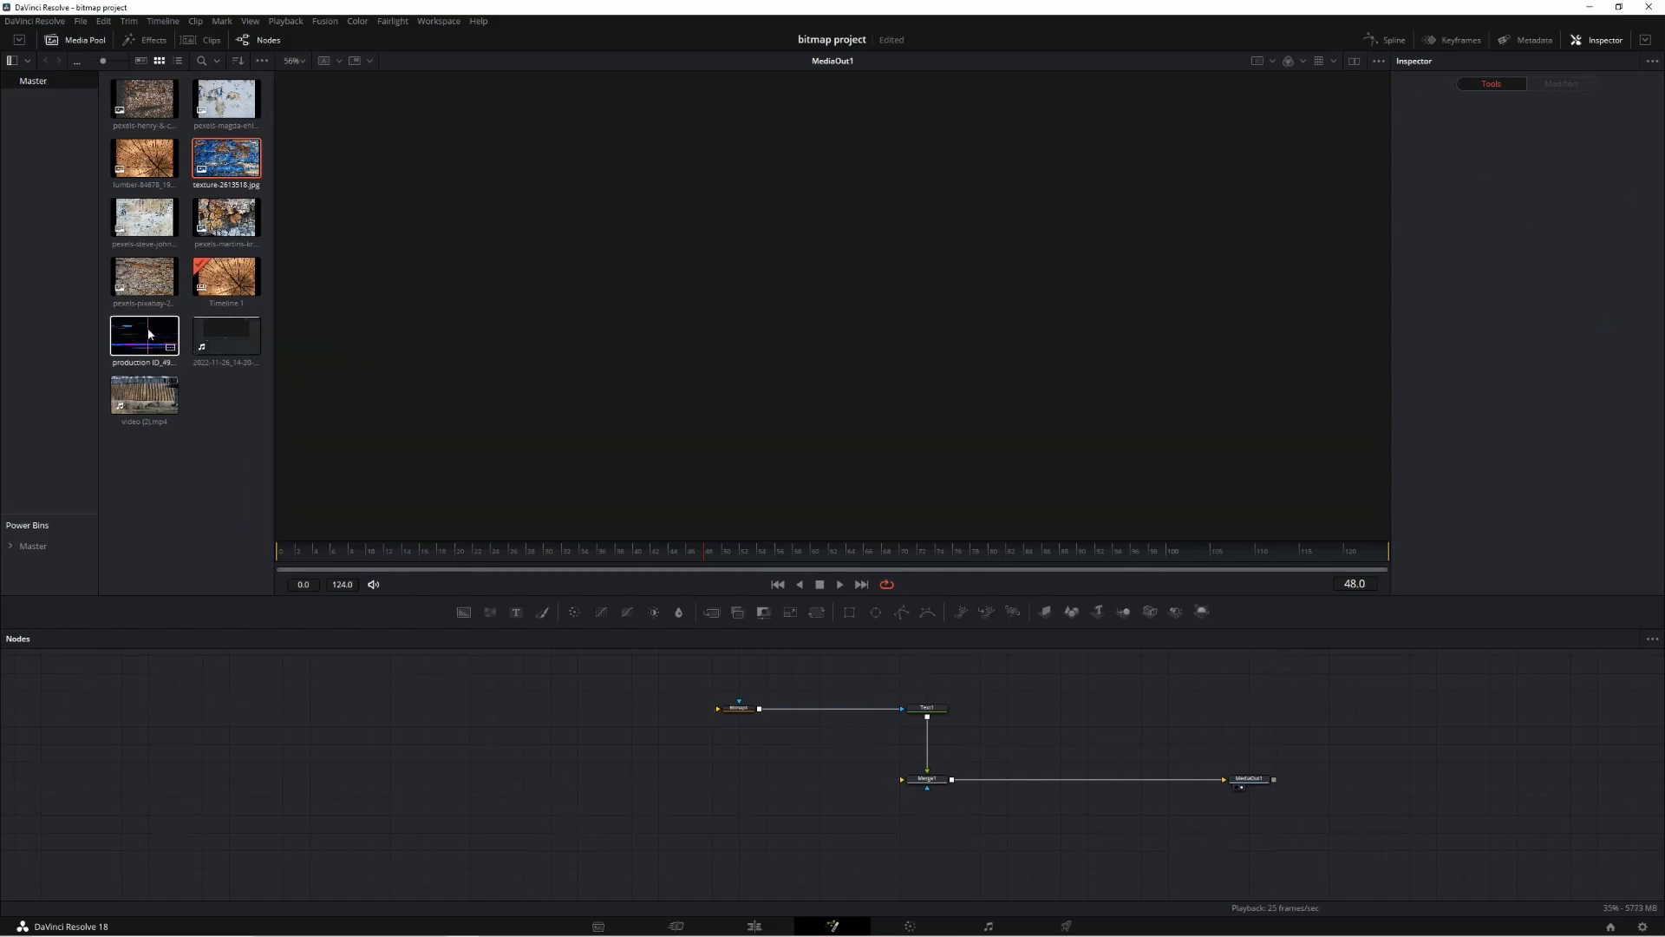
{"action": "left_click_drag", "start_coordinate": [148, 334], "coordinate": [908, 785]}
{"action": "left_click_drag", "start_coordinate": [682, 779], "coordinate": [718, 713]}
Change the Text node's title to "techno" and reset the Bitmap node to its defaults.
{"action": "left_click", "coordinate": [927, 708]}
{"action": "left_click_drag", "start_coordinate": [1426, 216], "coordinate": [1381, 216]}
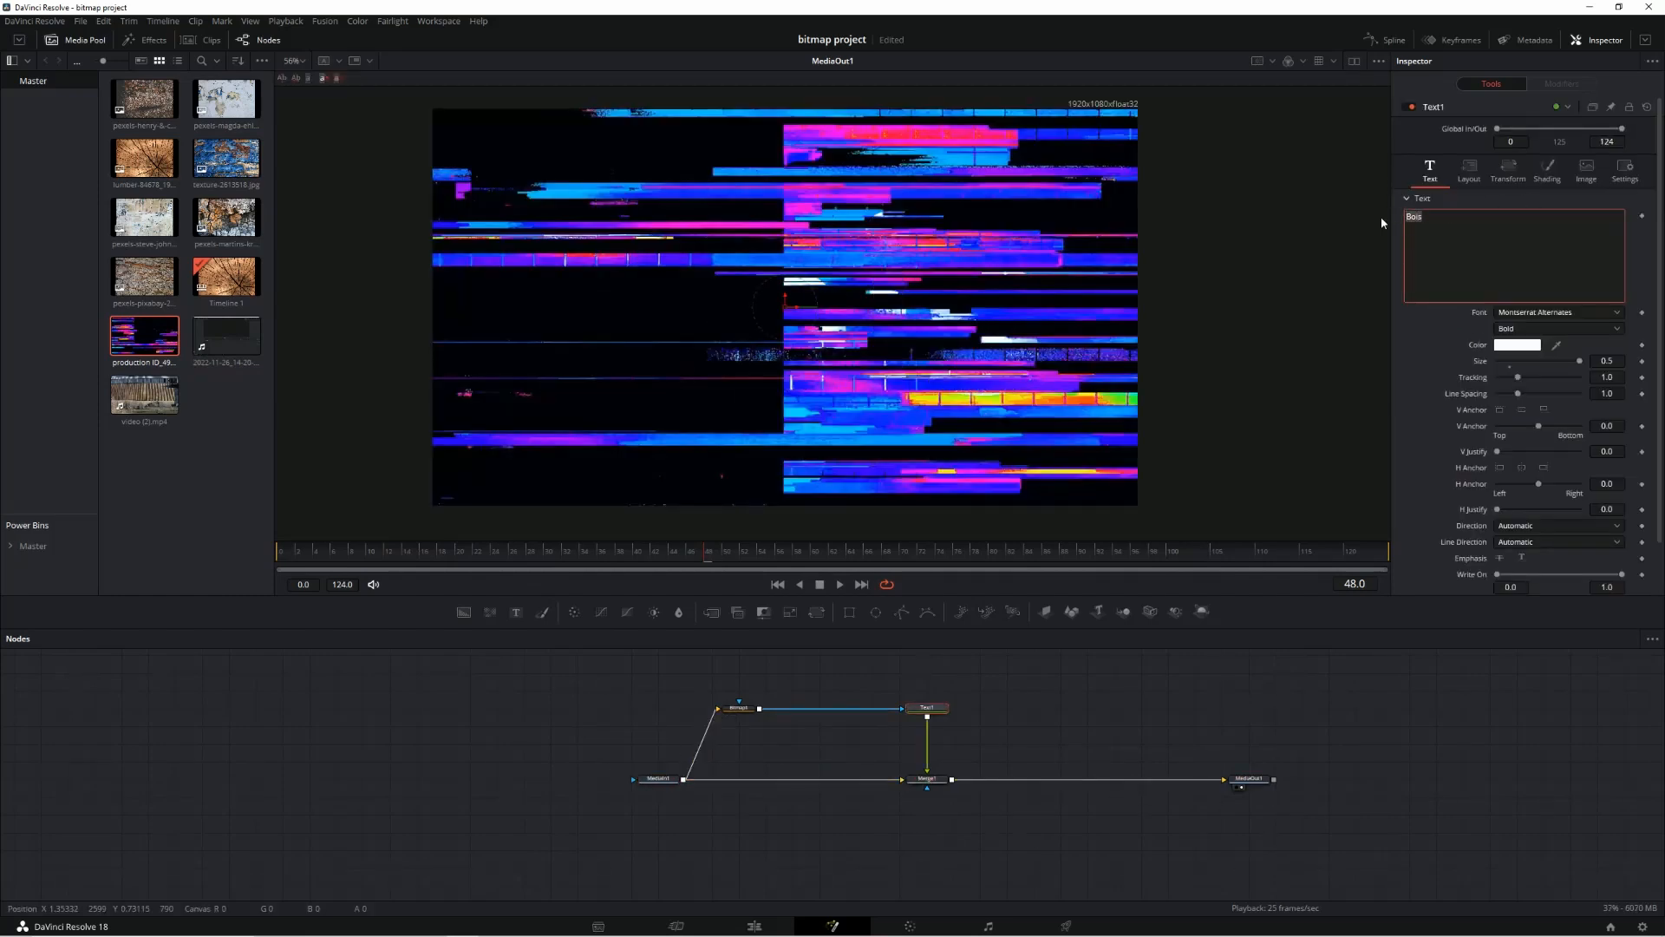
{"action": "left_click", "coordinate": [738, 708]}
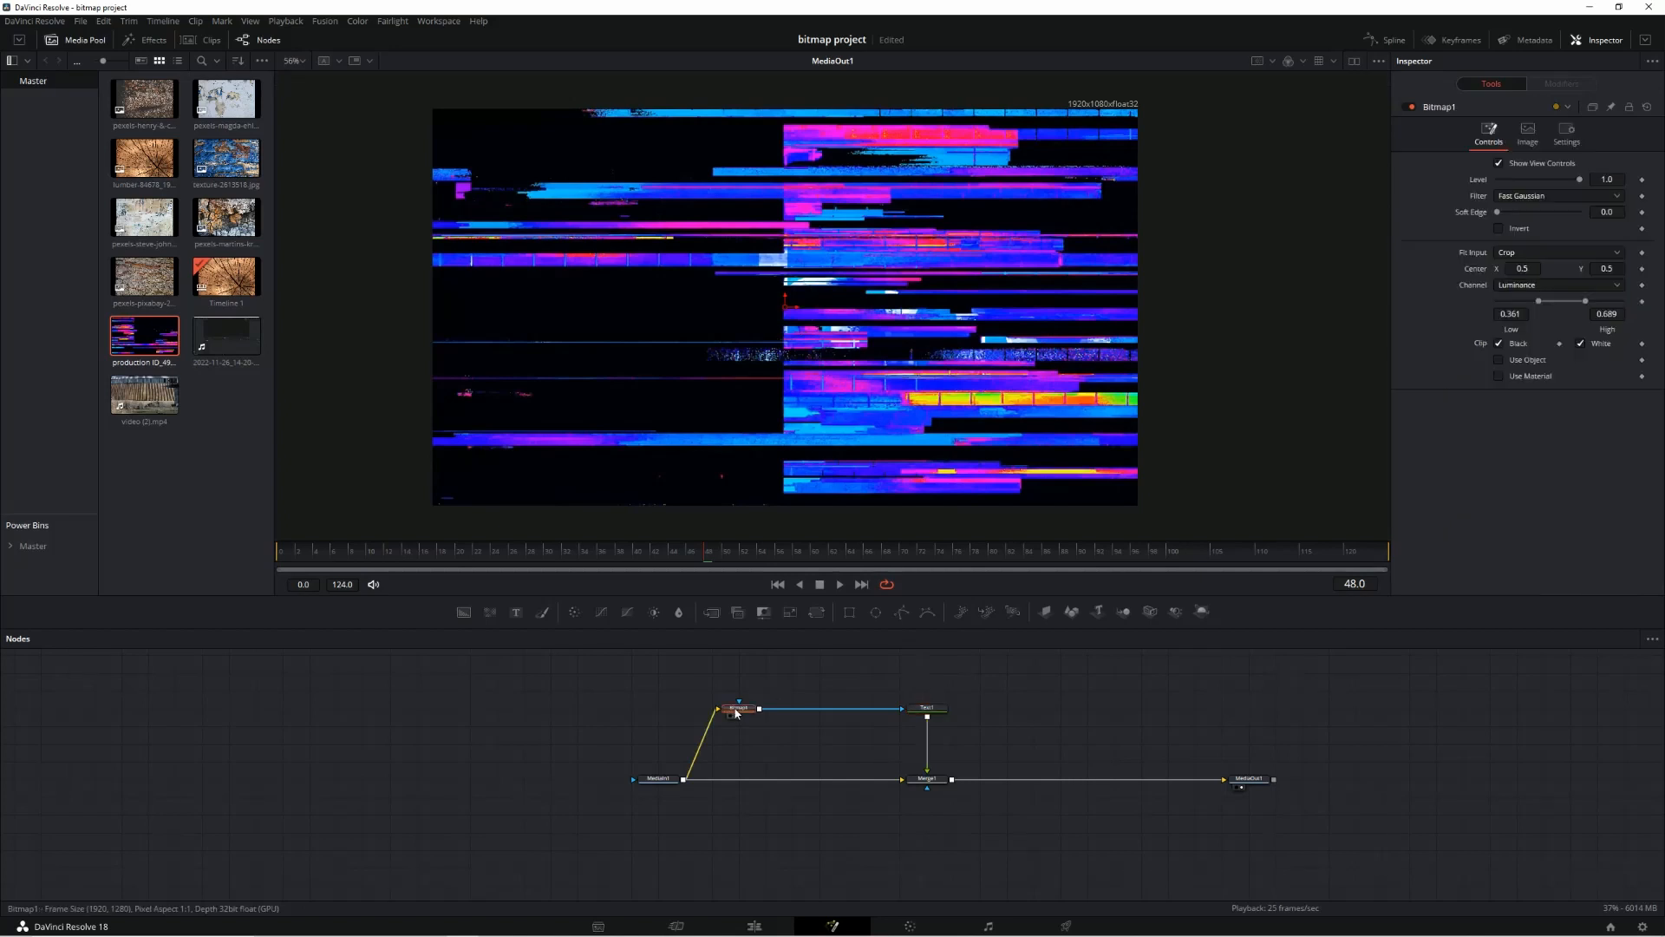
{"action": "scroll", "coordinate": [1544, 286], "scroll_direction": "up", "scroll_amount": 1}
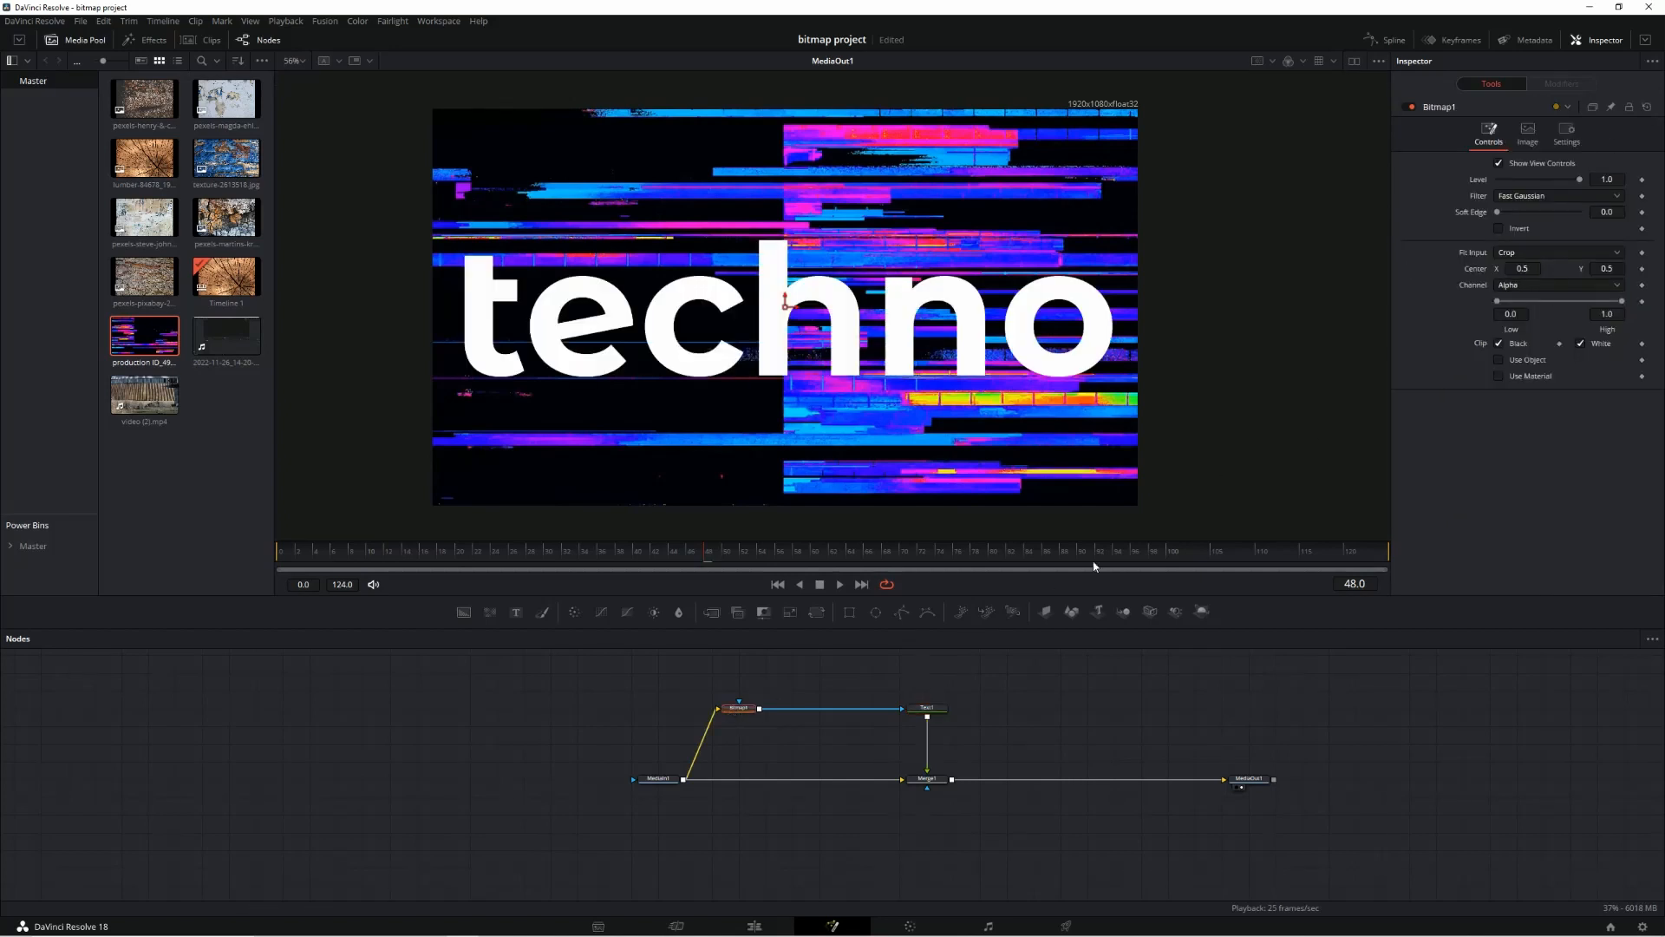
Play the composition from its first frame to preview the title over the glitch clip, including in reverse.
{"action": "left_click", "coordinate": [771, 585]}
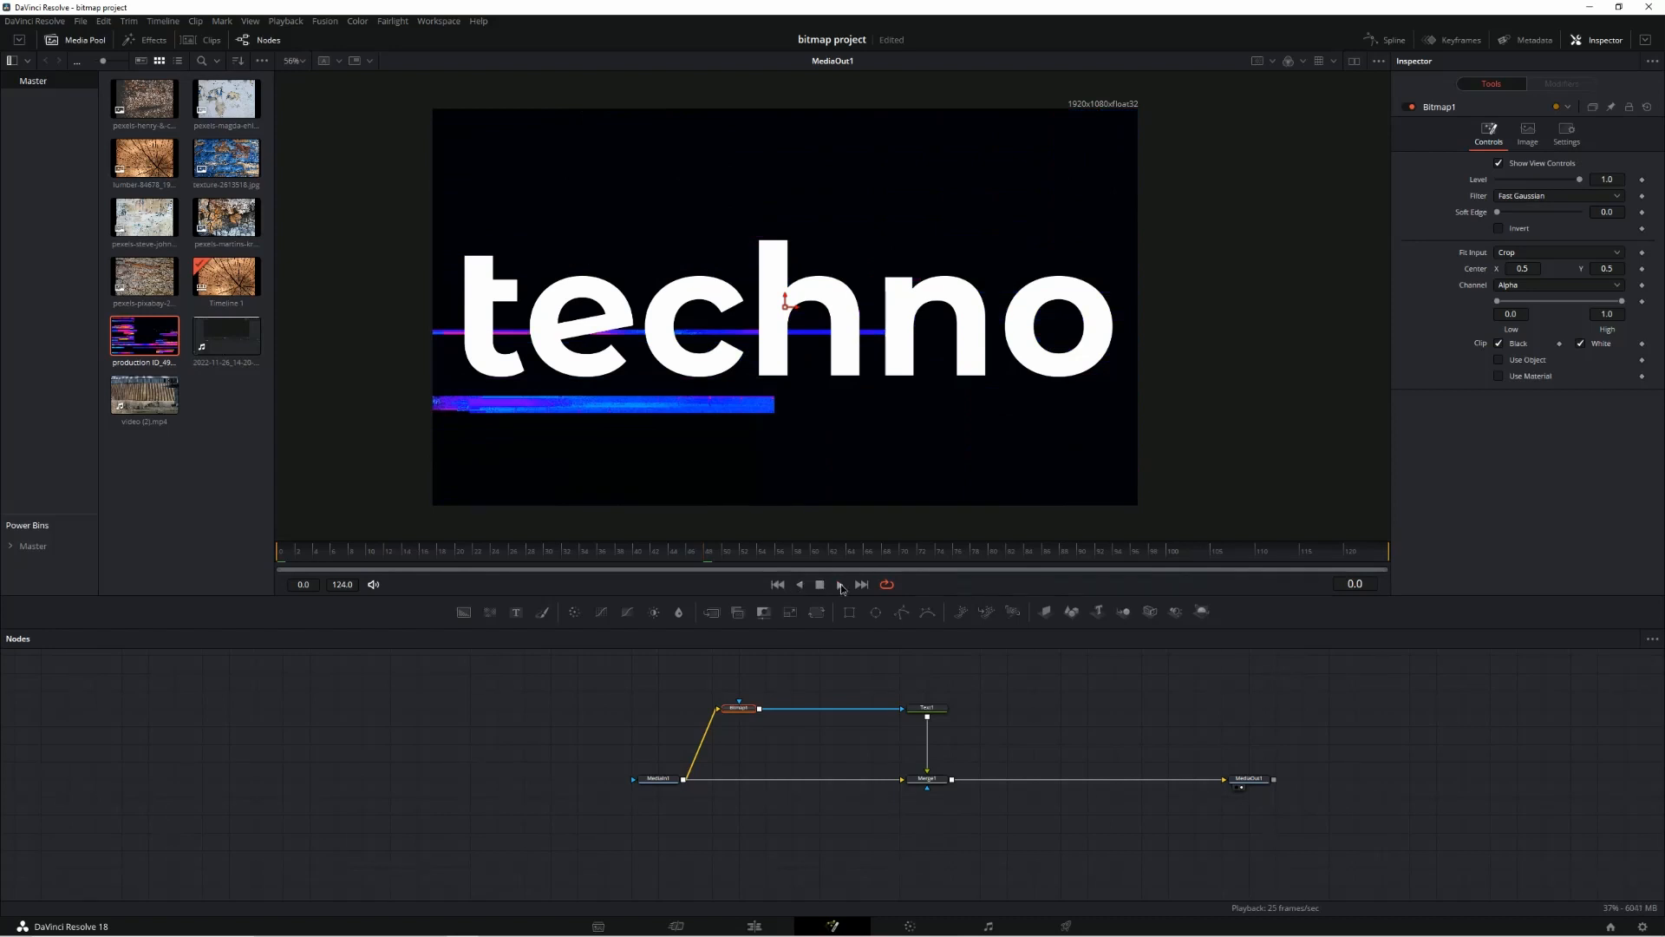
{"action": "left_click", "coordinate": [840, 584]}
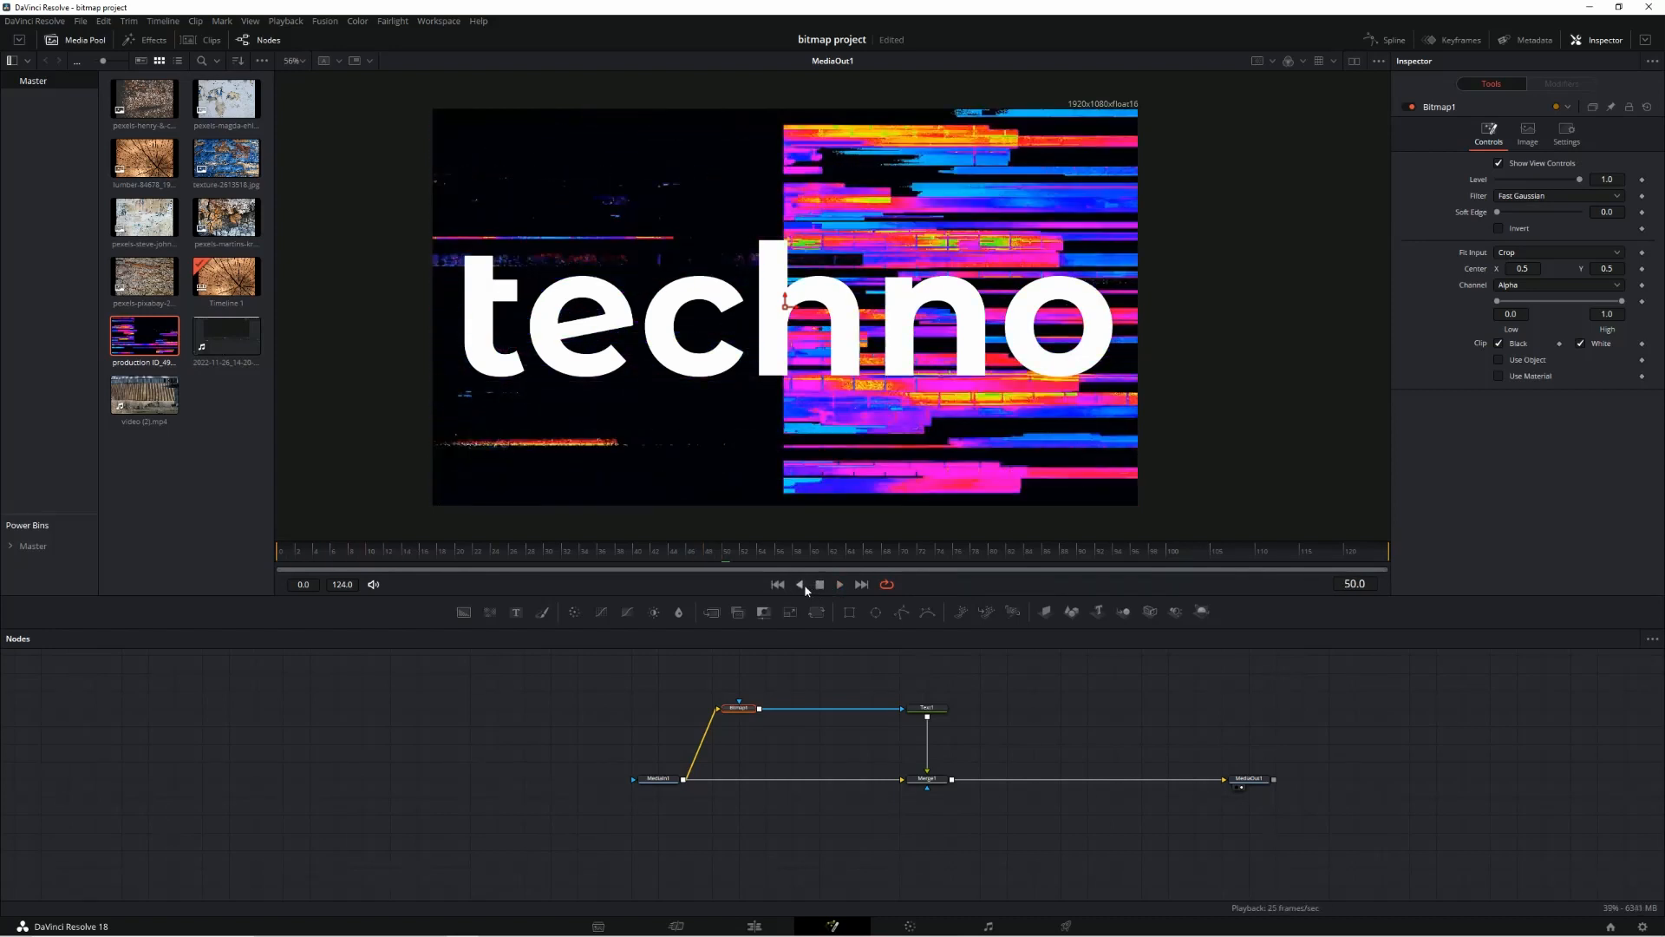
{"action": "left_click", "coordinate": [801, 585]}
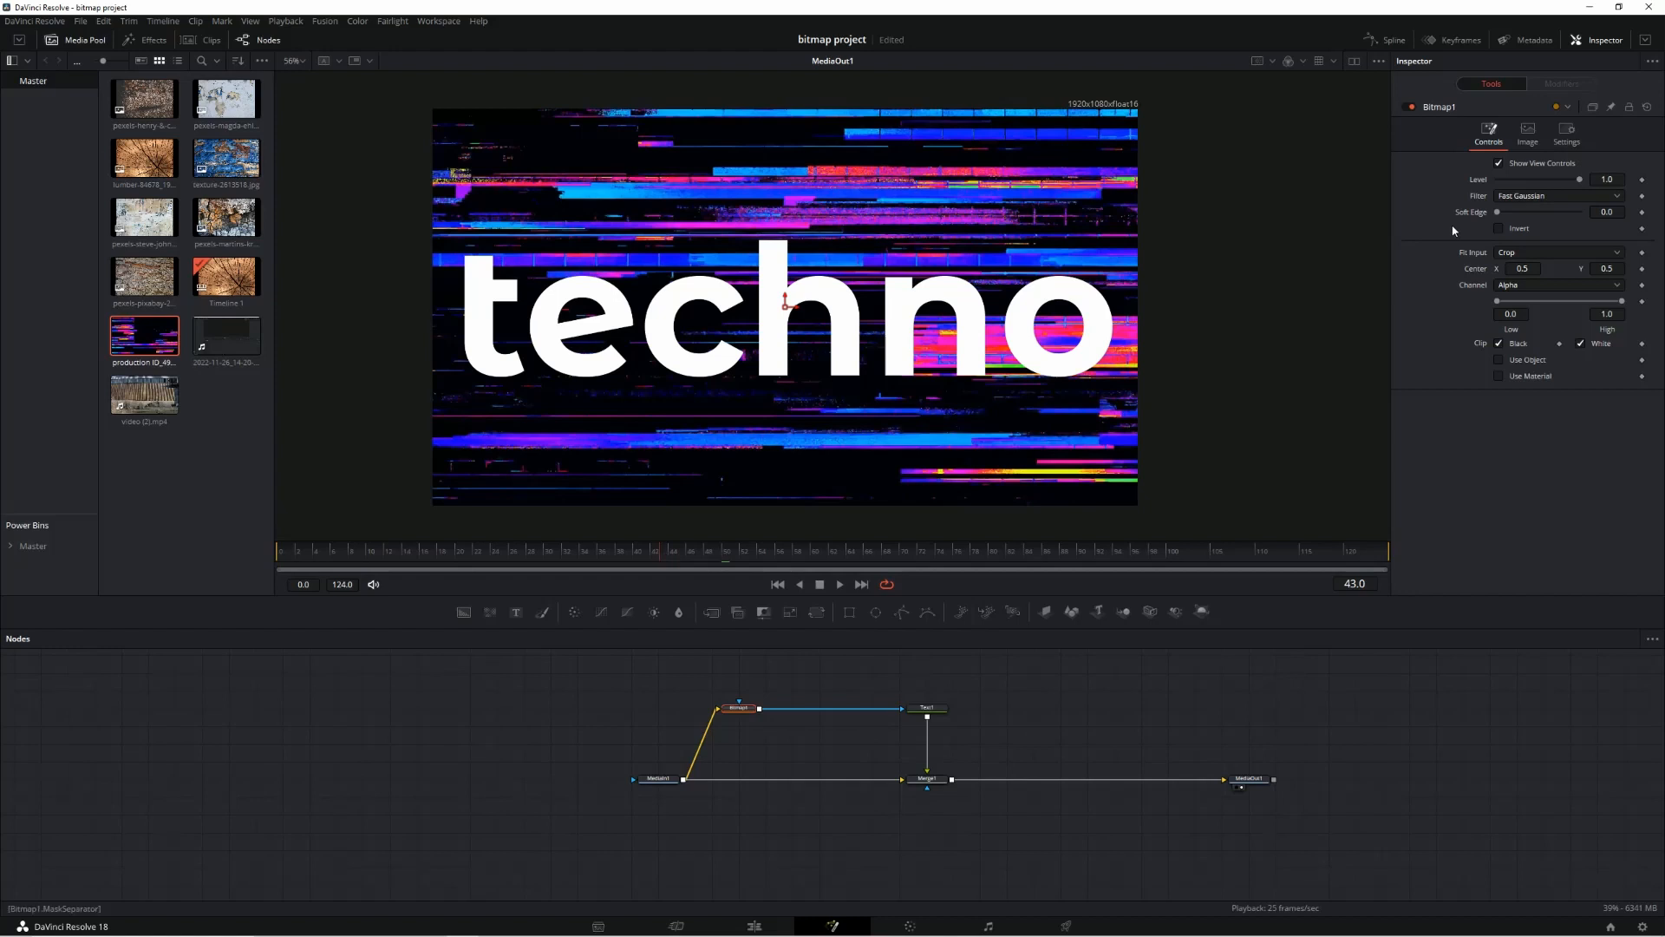
Try the Hue channel on the Bitmap node and check the masked title further along the timeline.
{"action": "left_click", "coordinate": [1544, 286]}
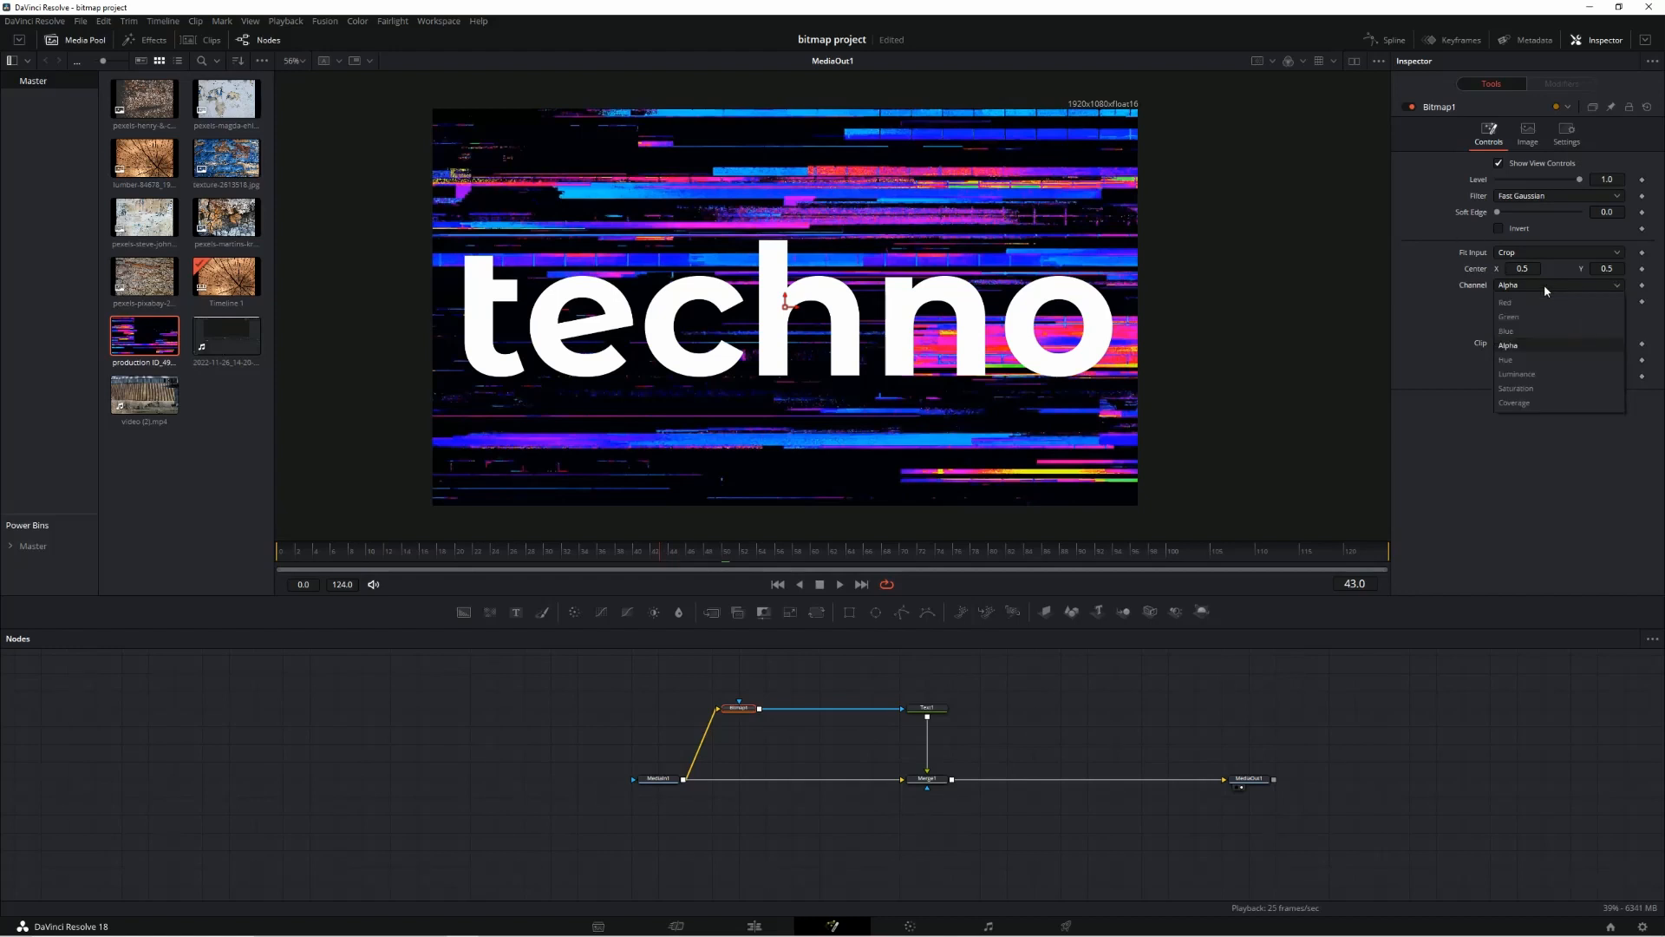
{"action": "left_click", "coordinate": [1518, 359]}
{"action": "left_click", "coordinate": [785, 551]}
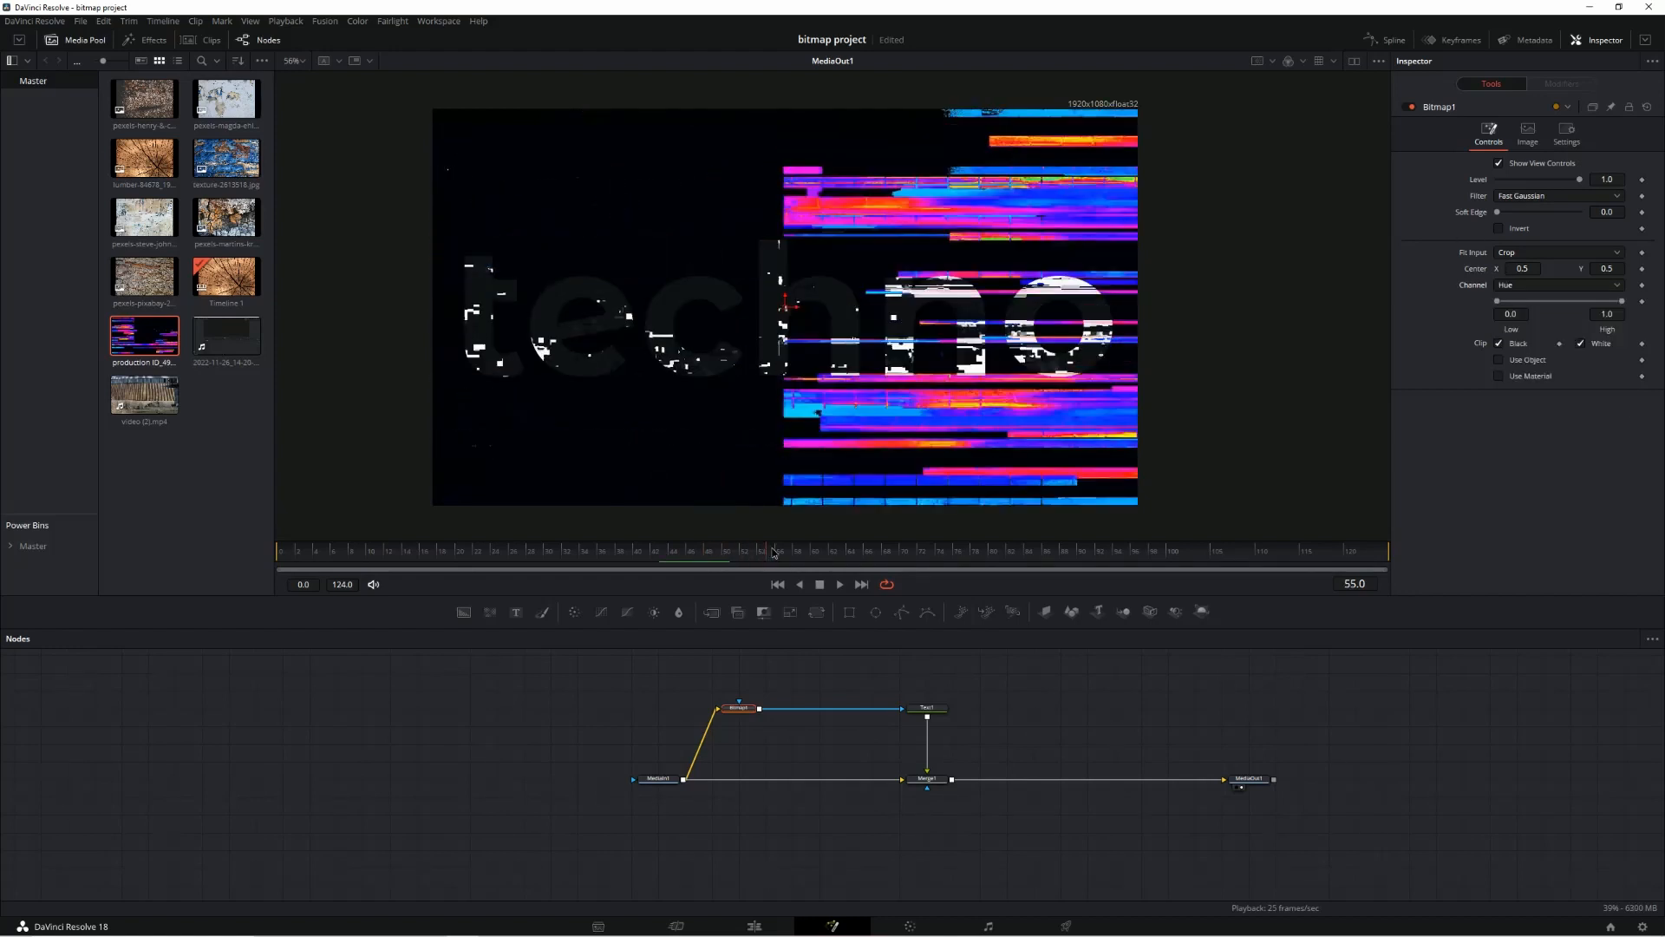
Set the Merge node's operator to Mask and play back the glitch-filled title.
{"action": "left_click", "coordinate": [923, 776]}
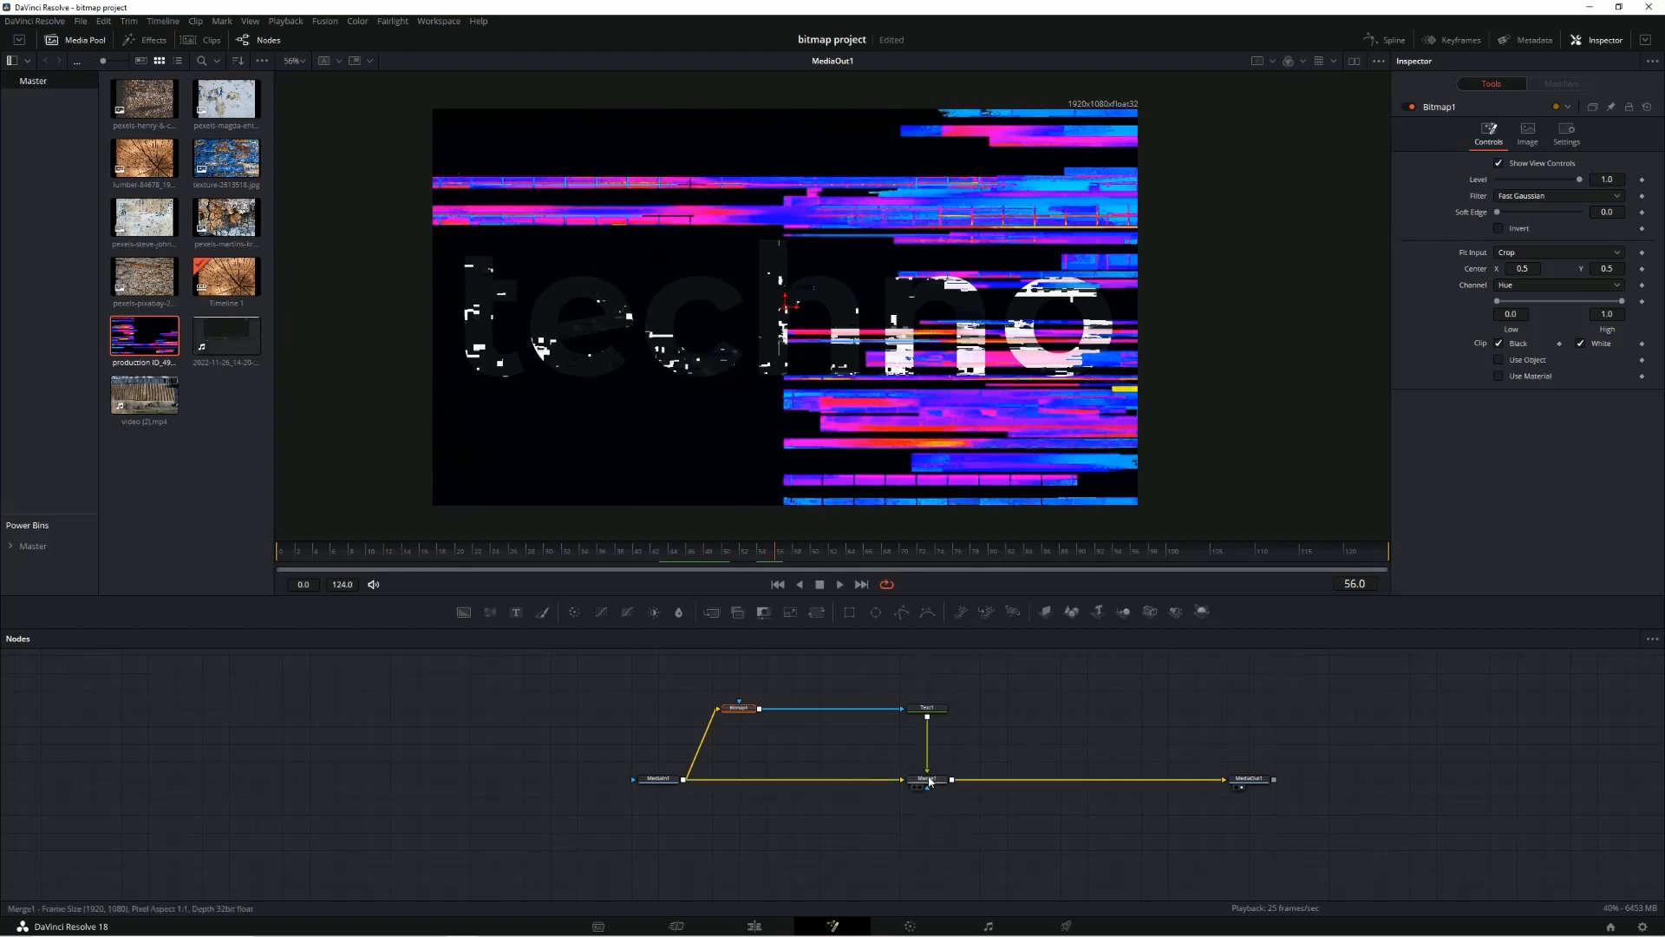
{"action": "key", "text": "space"}
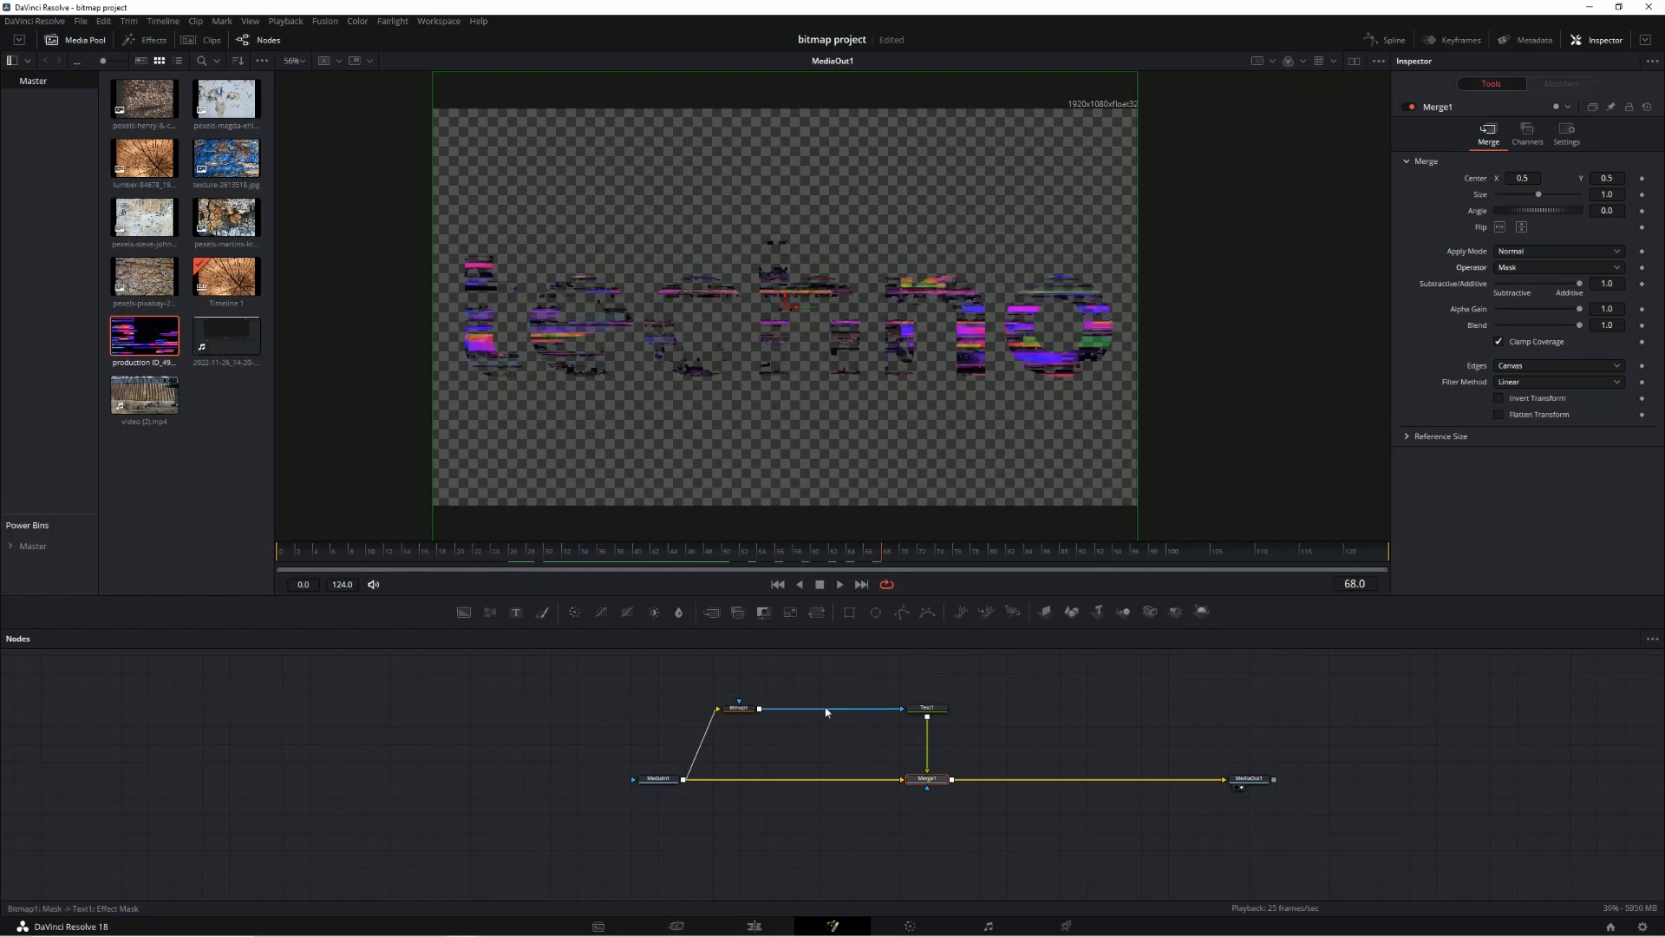
Set the Bitmap node's channel to Saturation, with low at 0.533 and high at 0.794, and play from the first frame.
{"action": "left_click", "coordinate": [739, 708]}
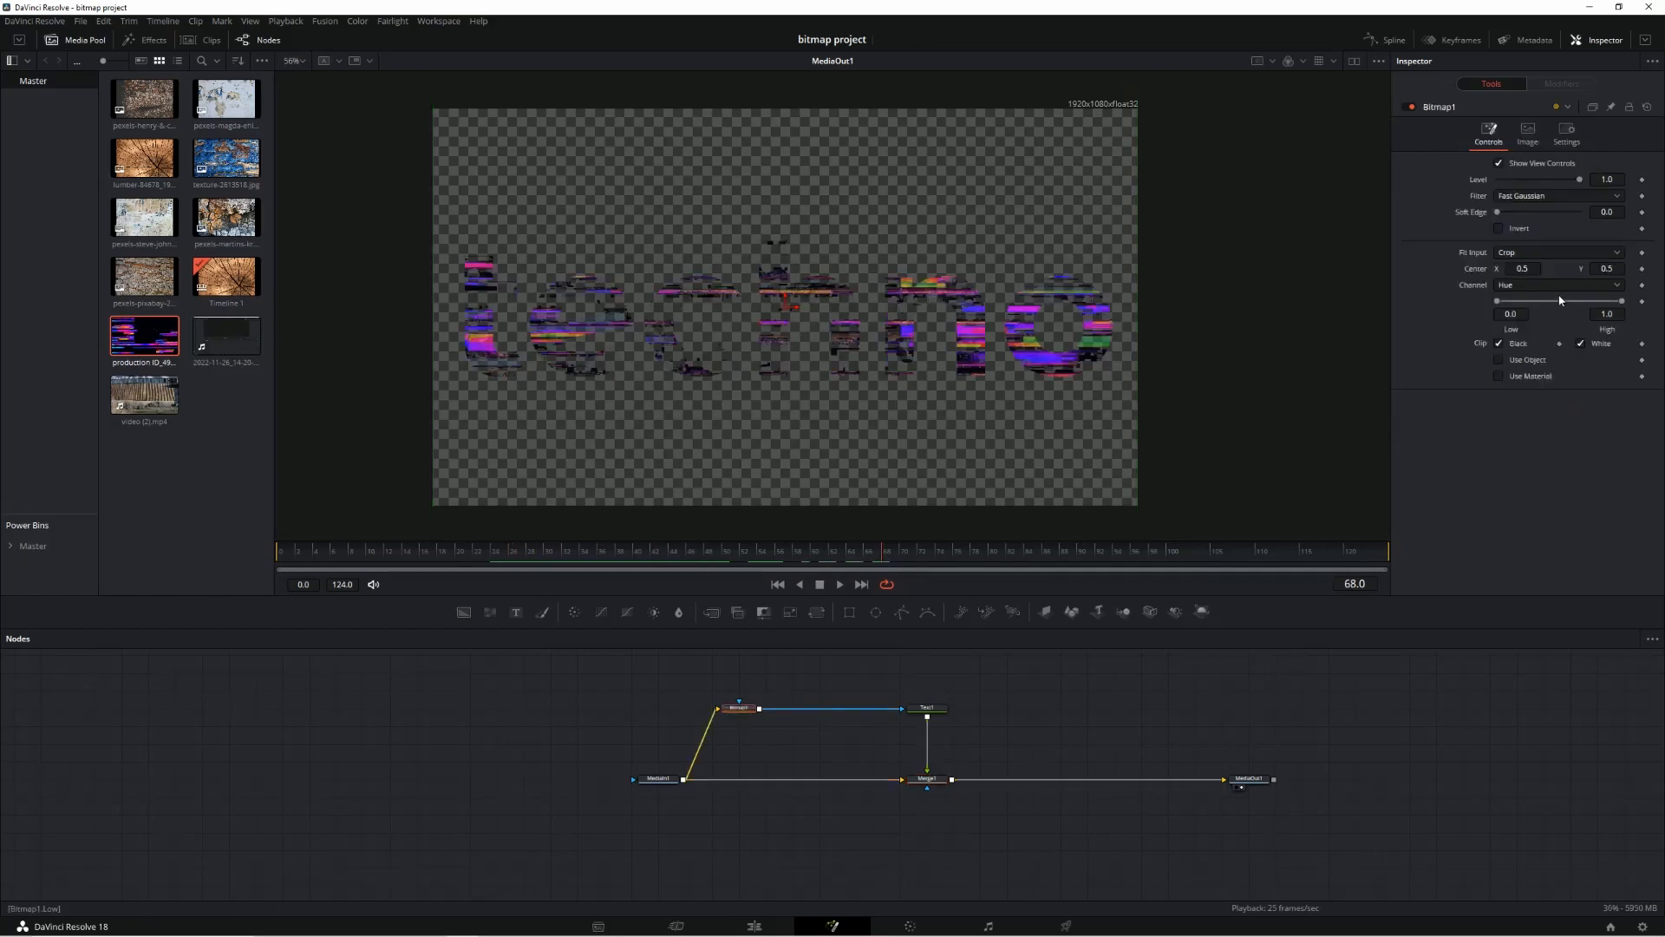
{"action": "mouse_move", "coordinate": [1497, 302]}
{"action": "left_mouse_down"}
{"action": "mouse_move", "coordinate": [1571, 301]}
{"action": "mouse_move", "coordinate": [1530, 302]}
{"action": "left_mouse_up"}
{"action": "left_click", "coordinate": [777, 584]}
{"action": "left_click", "coordinate": [841, 585]}
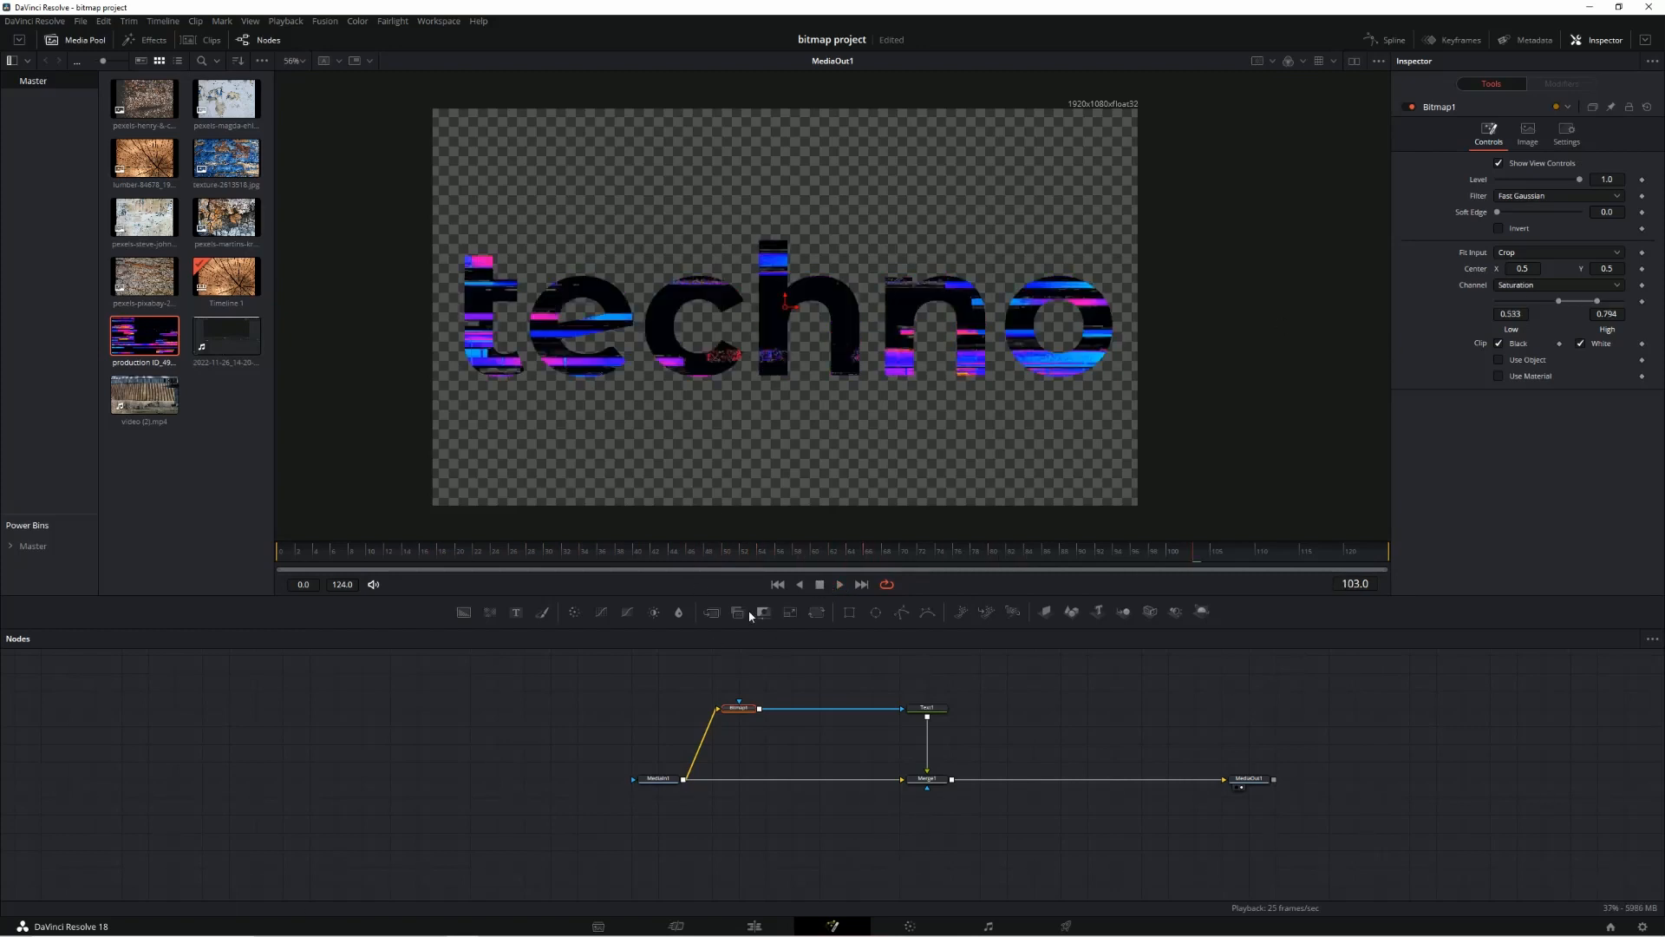
Replay the masked "techno" title from an early frame to review the animated mask.
{"action": "left_click", "coordinate": [486, 552]}
{"action": "key", "text": "space"}
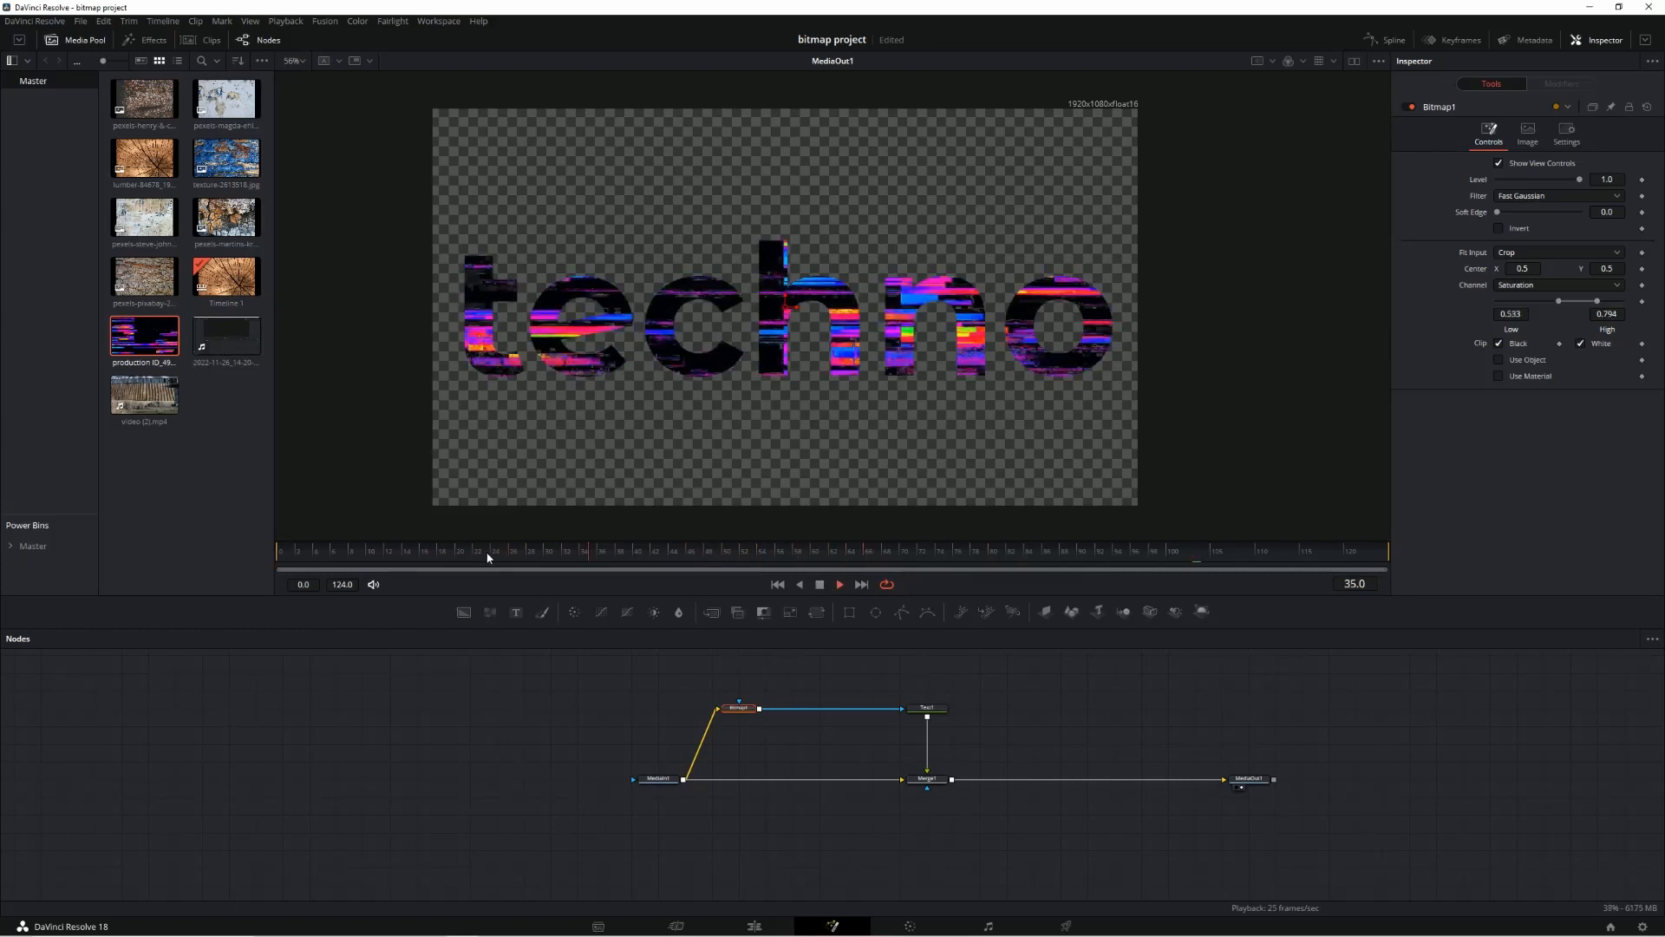
{"action": "key", "text": "space"}
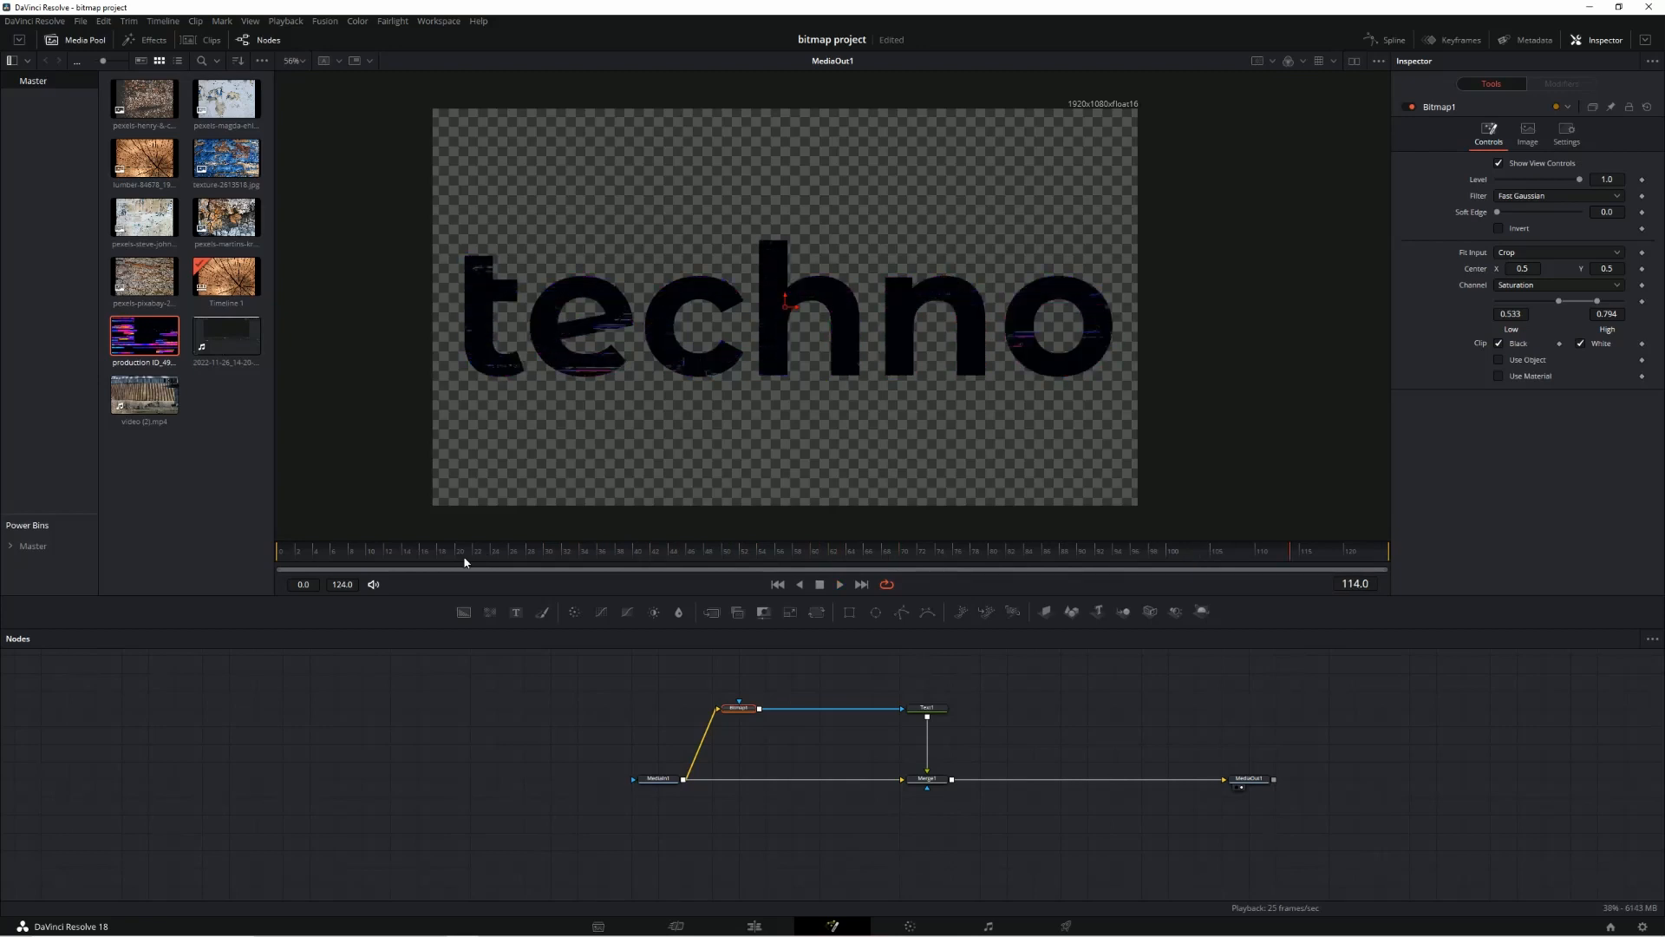